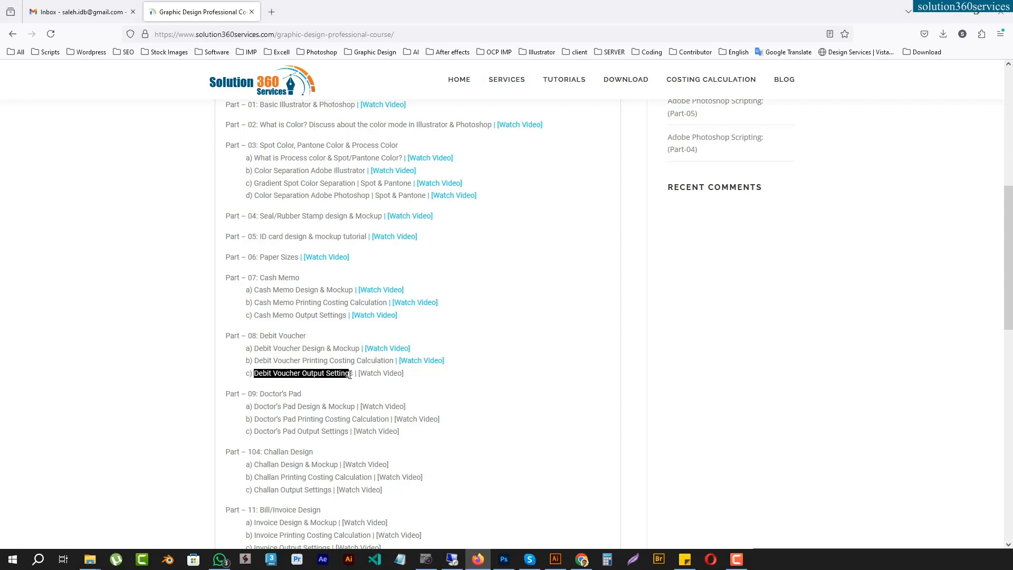
Step: Review the three Debit Voucher lessons and the Paper Sizes lesson in the course outline
drag(263, 348, 333, 348)
drag(270, 360, 323, 363)
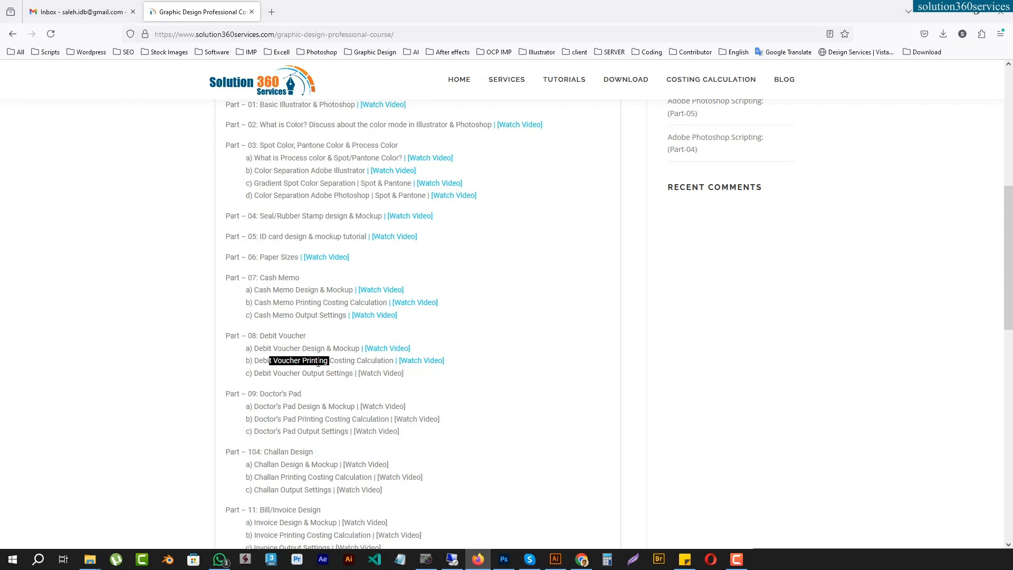
drag(255, 374, 351, 374)
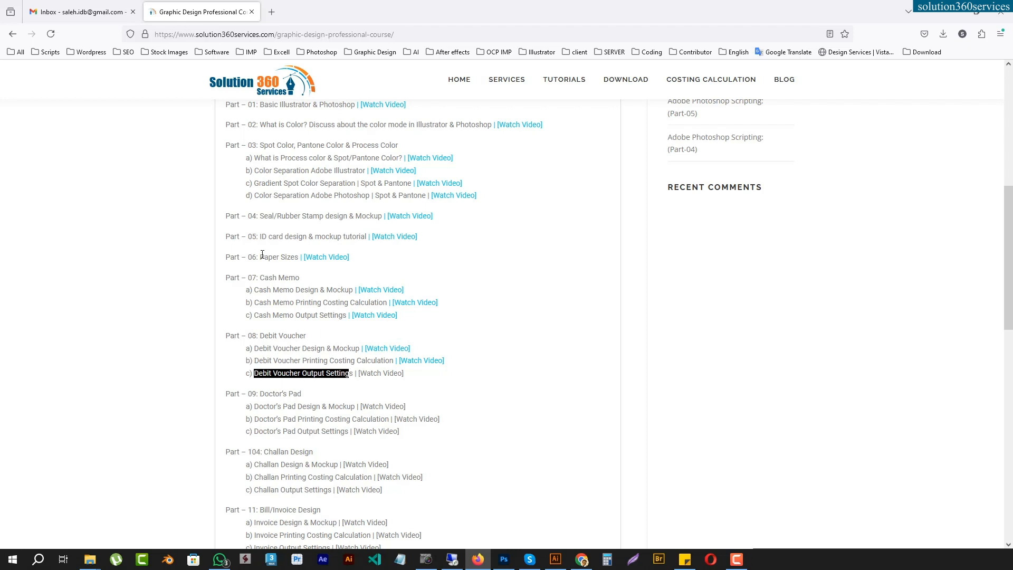
drag(260, 257, 297, 258)
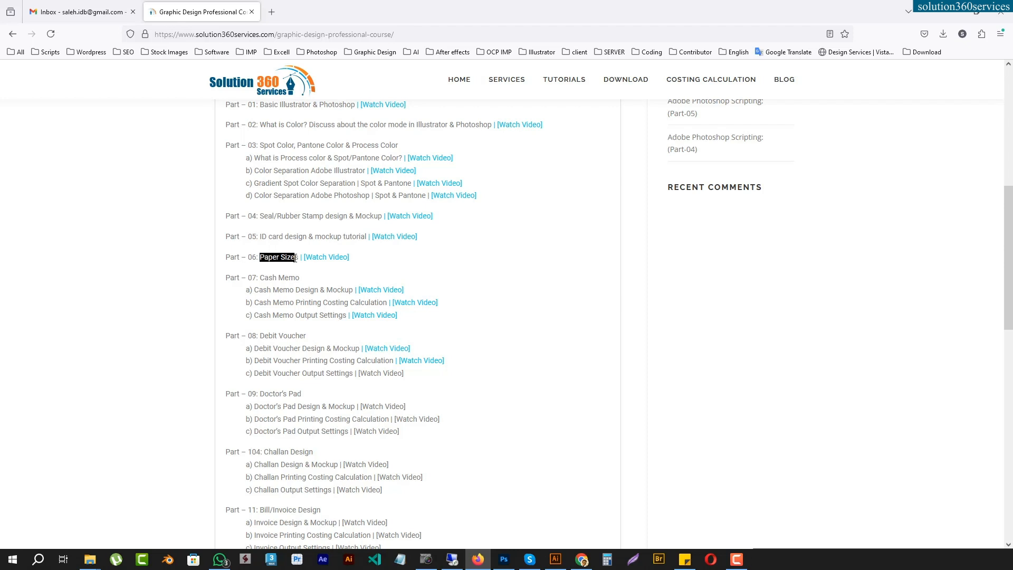
click(274, 259)
Step: Switch to Illustrator and copy the outer border rectangle of the debit voucher design
click(556, 559)
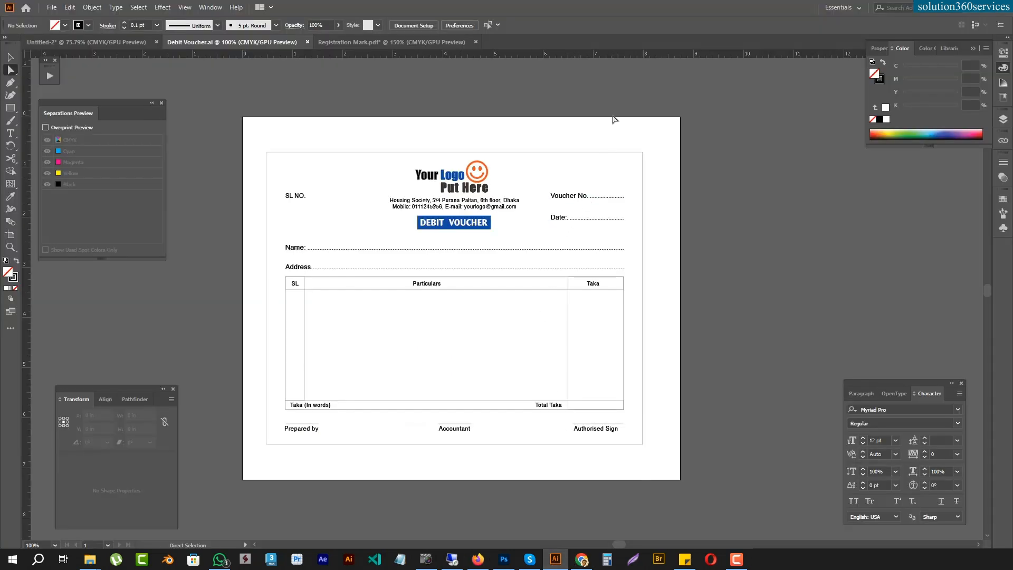
click(533, 154)
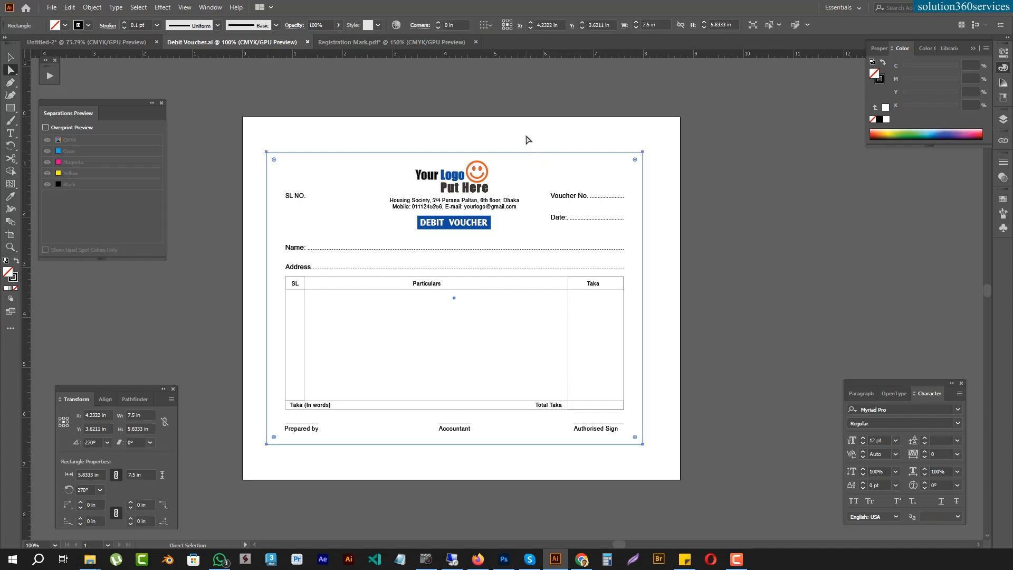
key(v)
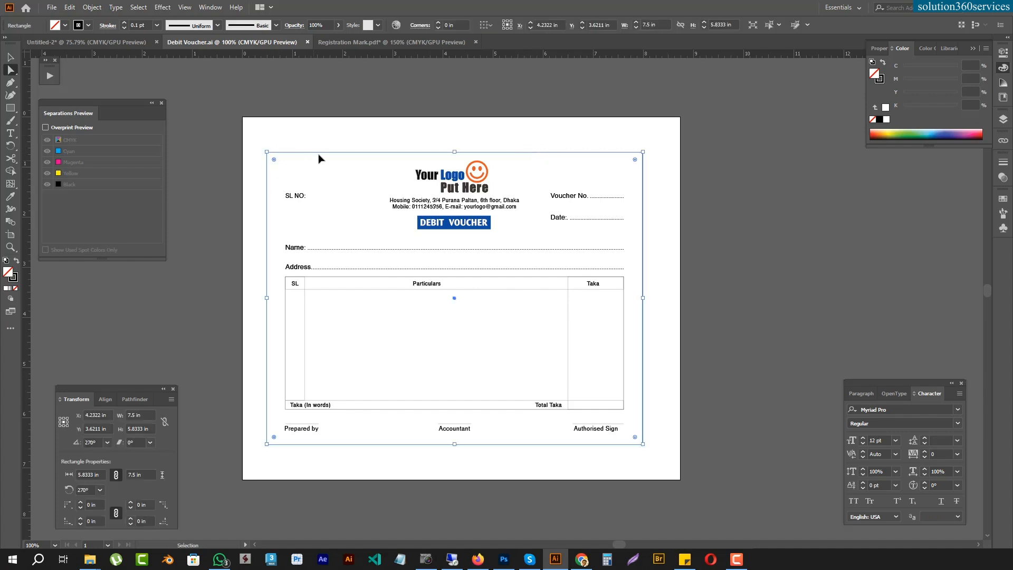
click(353, 89)
key(a)
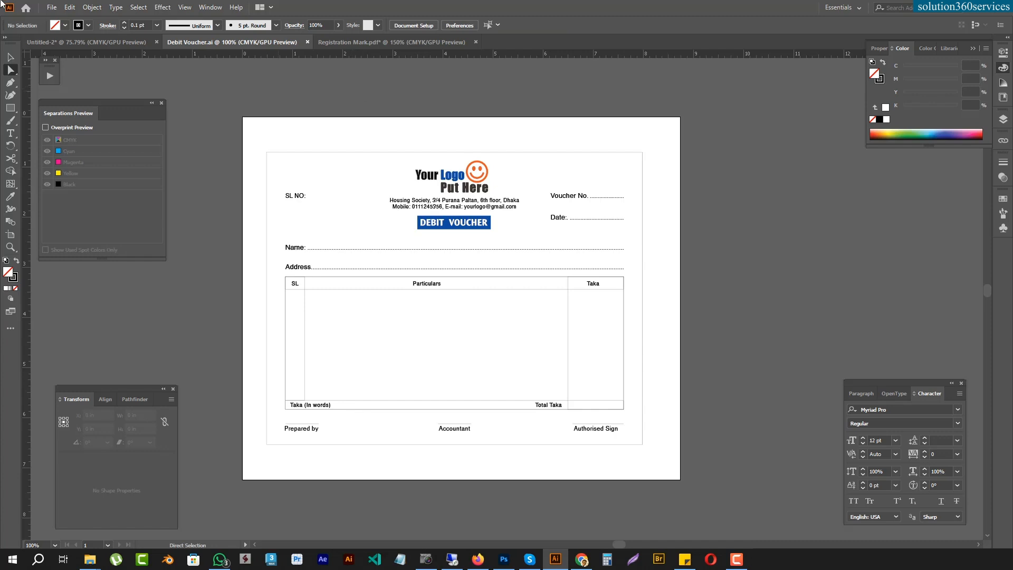
Step: Create a new Letter-size document and check its document color mode
key(ctrl+n)
click(718, 434)
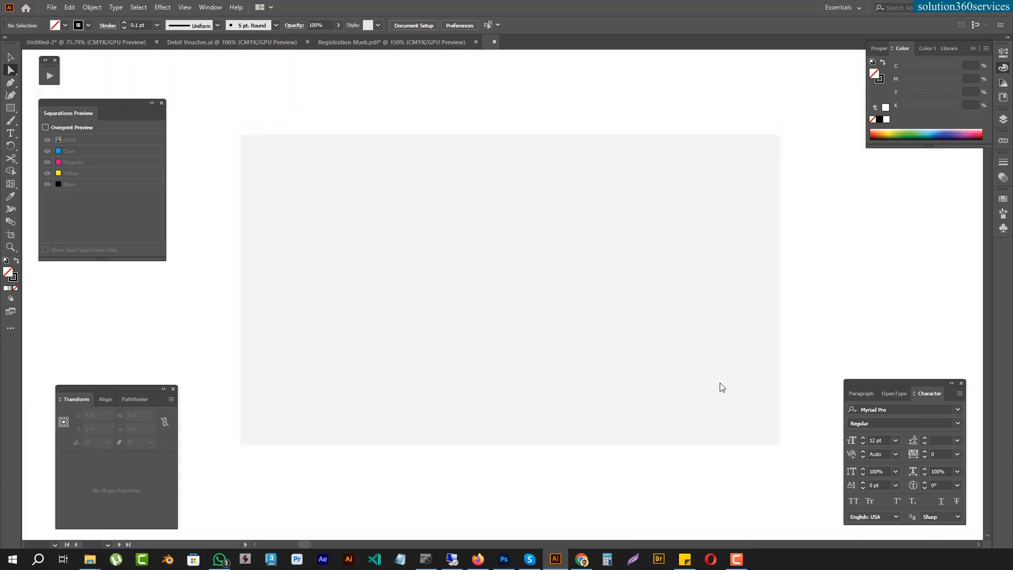
click(53, 7)
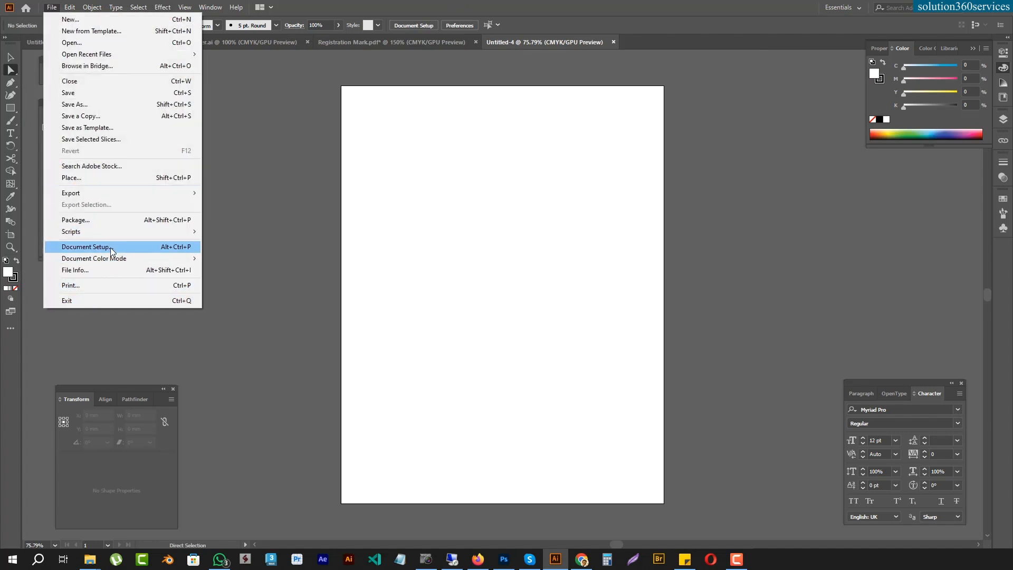
mouse_move(113, 259)
click(605, 263)
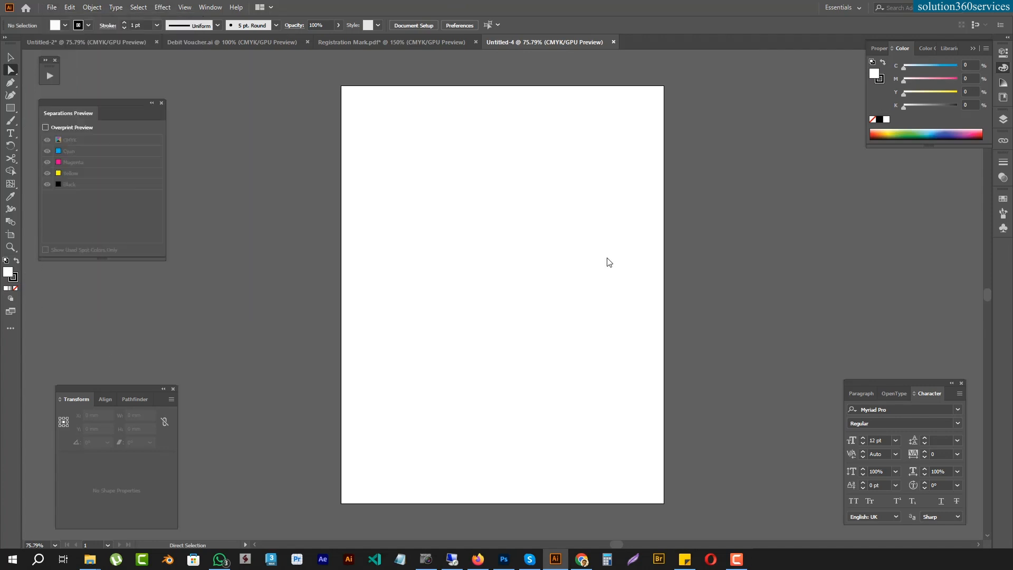
Step: Show the rulers in the new document and set their units to inches
click(10, 234)
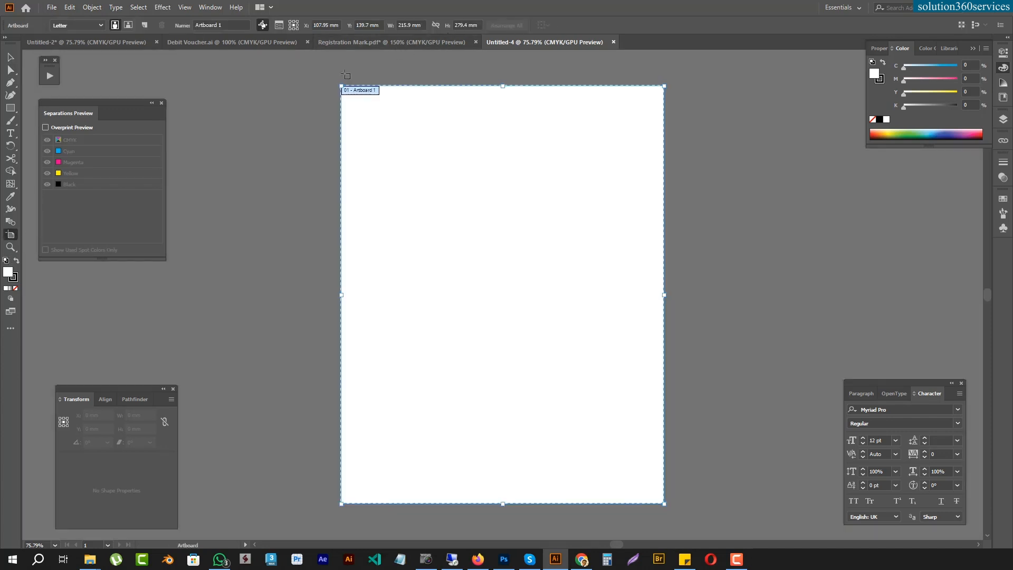
key(v)
key(ctrl+r)
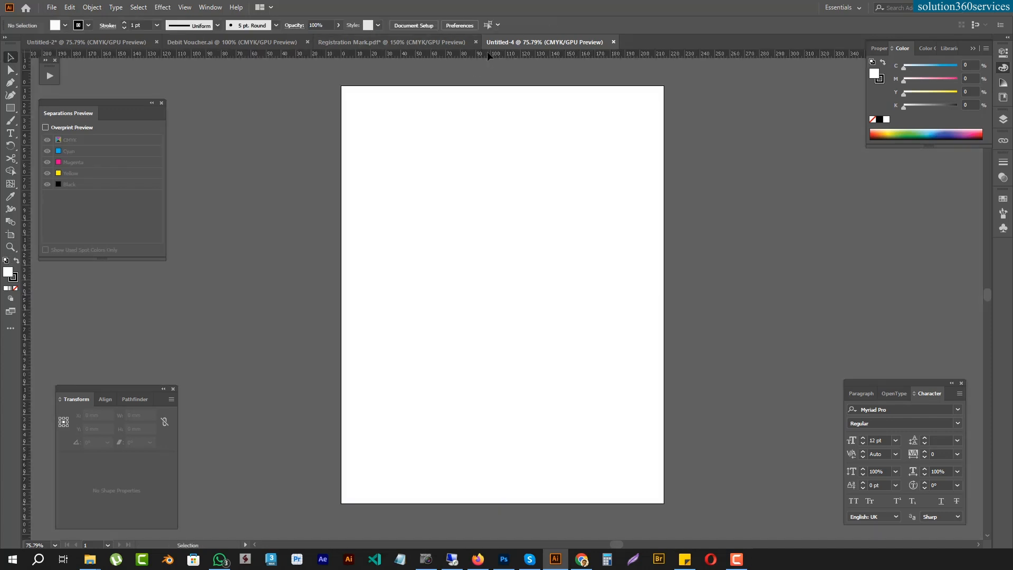
right_click(487, 53)
click(515, 81)
Step: Resize the artboard to 23 in wide by 18 in high
key(shift+o)
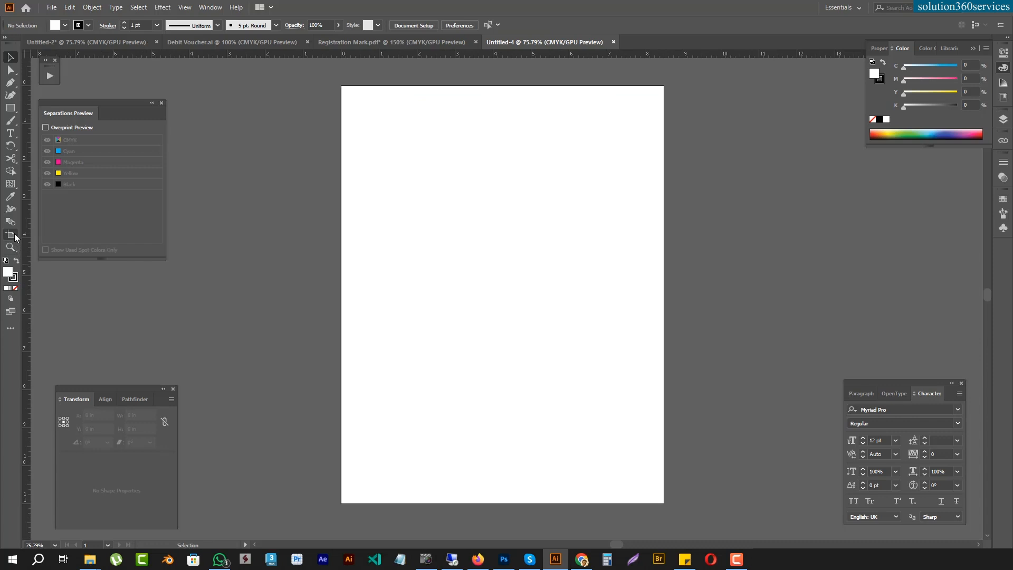
click(409, 25)
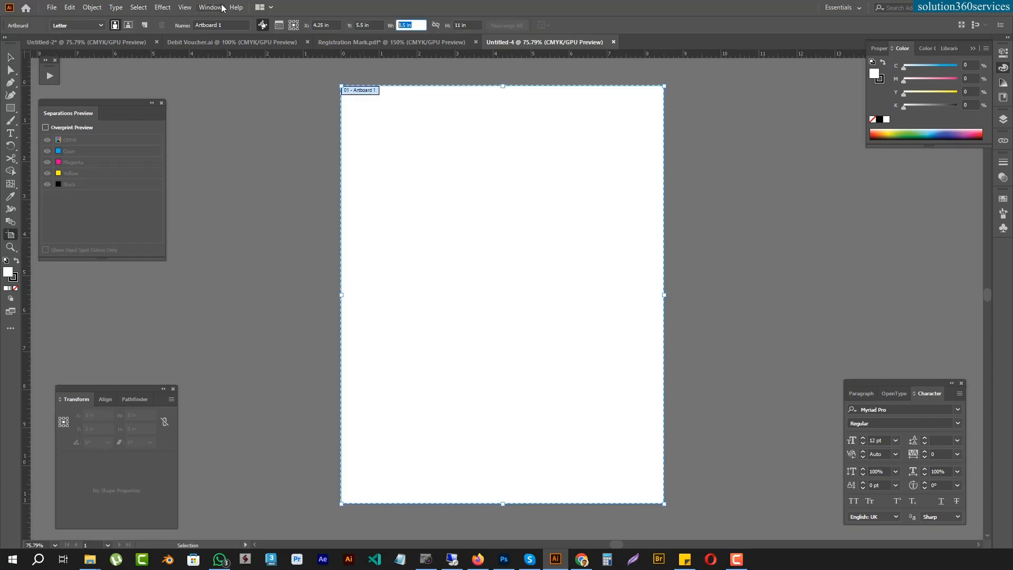
text(23)
key(Tab)
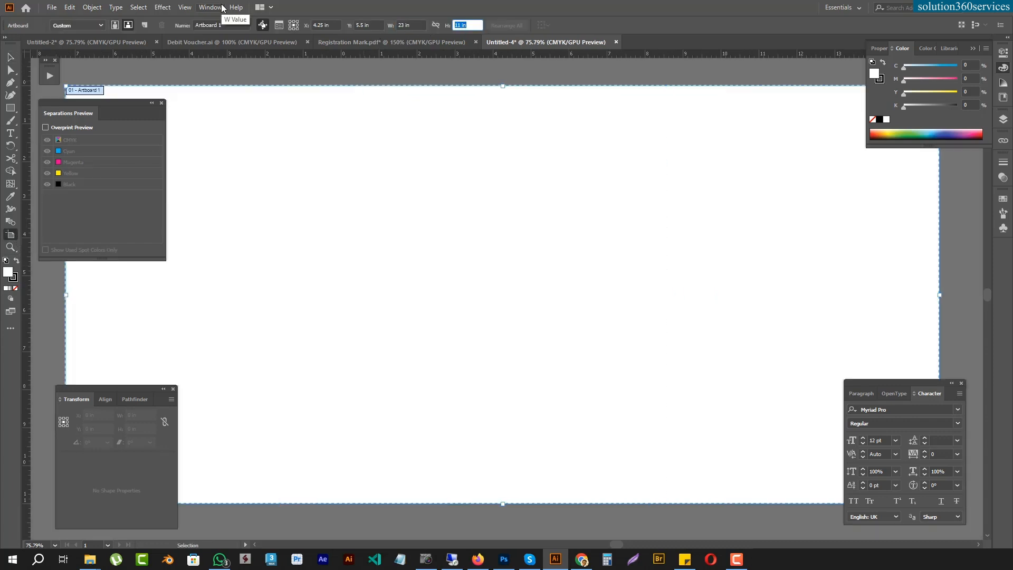
key(Return)
key(ctrl+minus)
key(ctrl+minus)
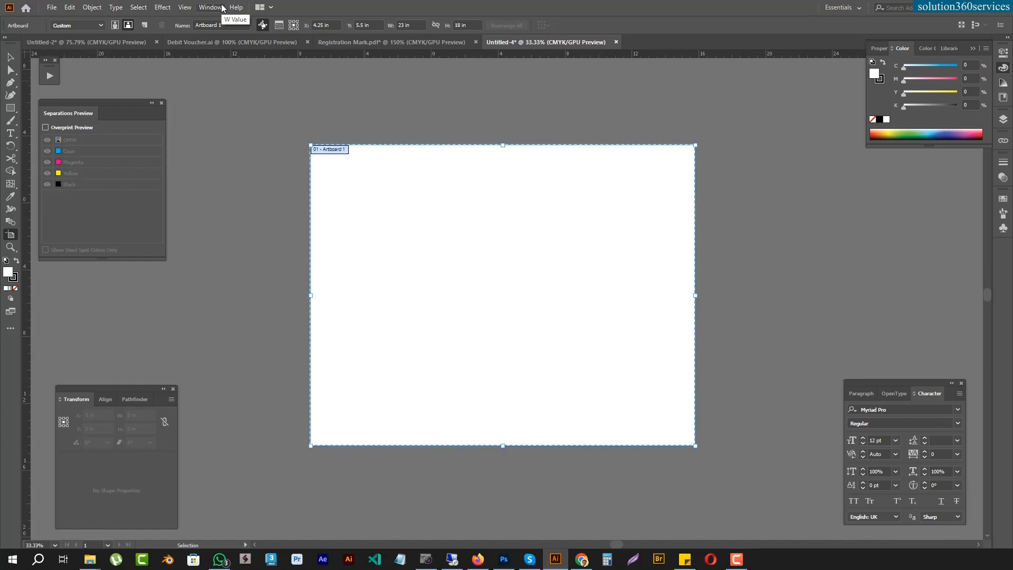
key(v)
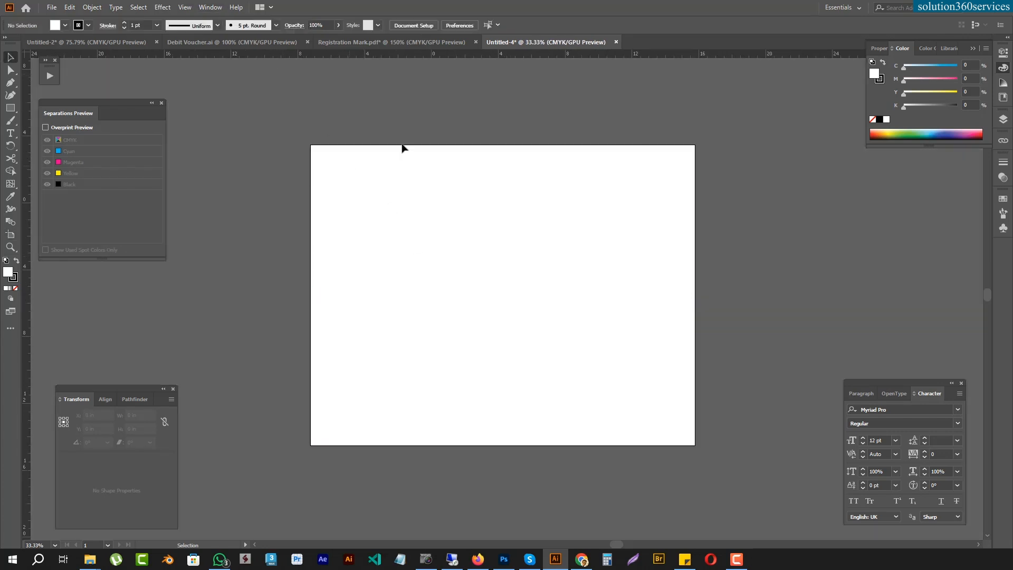
Step: Paste the 7.5 × 5.8333 in rectangle and duplicate it into an edge-to-edge row of three along the artboard's upper edge
key(ctrl+v)
drag(490, 250, 378, 232)
click(367, 235)
drag(310, 185, 554, 428)
key(a)
drag(336, 331, 586, 332)
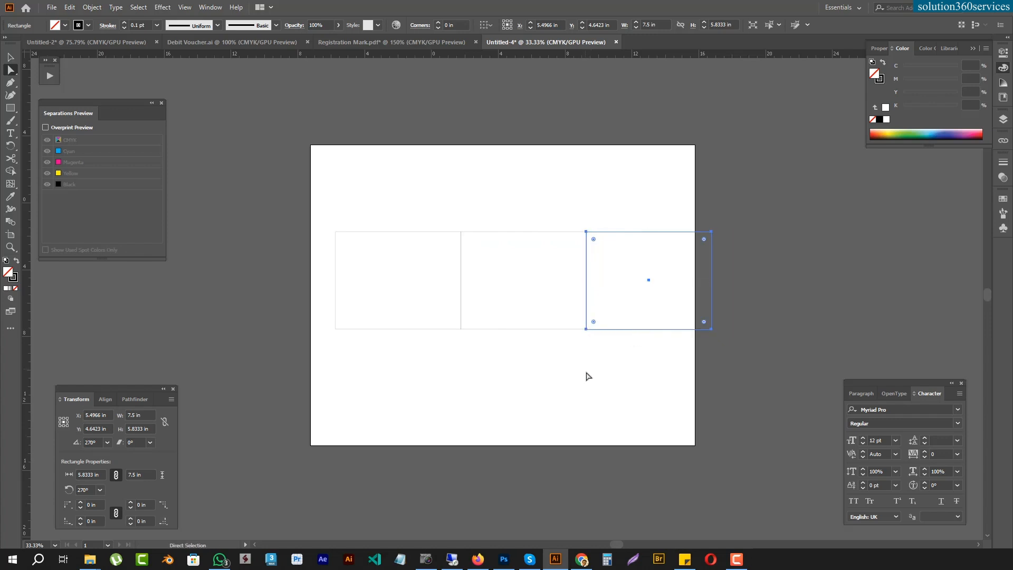
click(315, 221)
key(v)
drag(315, 222, 565, 244)
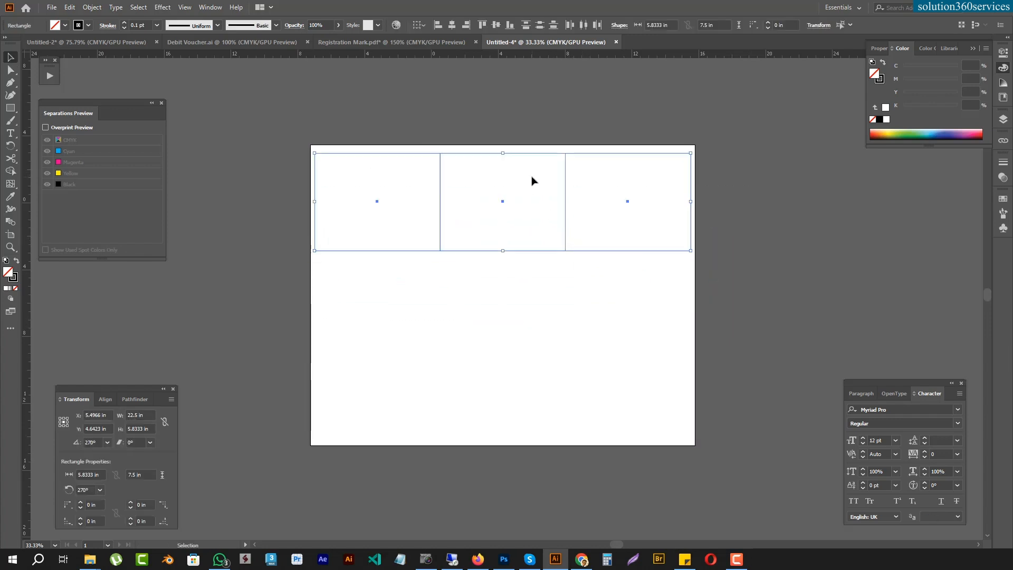
Step: Duplicate the row of rectangles downward twice to build a three-by-three grid
drag(519, 151, 520, 250)
drag(519, 291, 508, 346)
click(366, 104)
Step: Select the whole grid and position it horizontally centred on the artboard, slightly above the vertical middle, at about Y 5.38 in
key(ctrl+a)
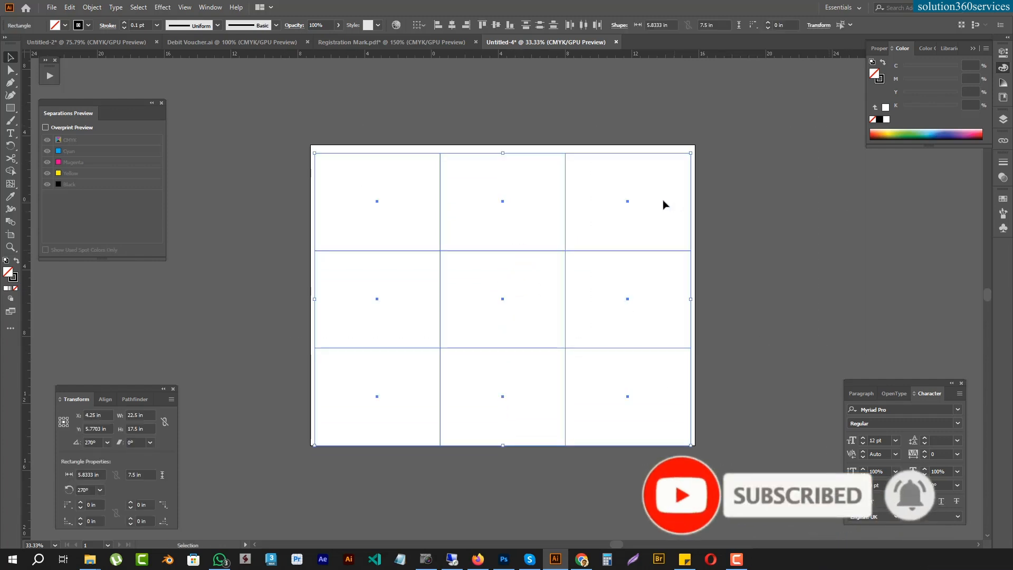
drag(531, 154, 530, 151)
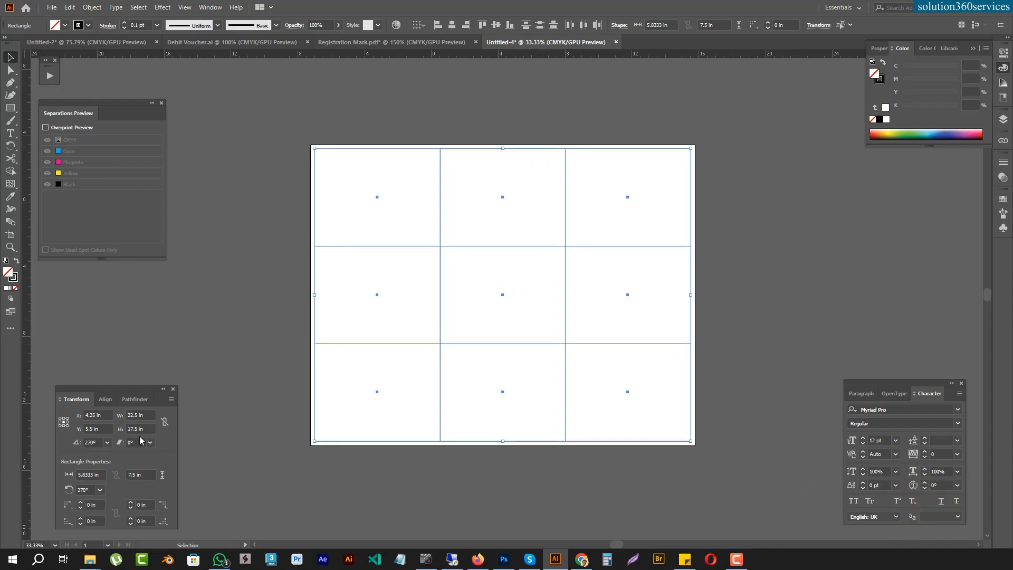
drag(510, 210, 721, 244)
drag(530, 246, 597, 336)
drag(520, 111, 520, 100)
key(ctrl+0)
key(ctrl+minus)
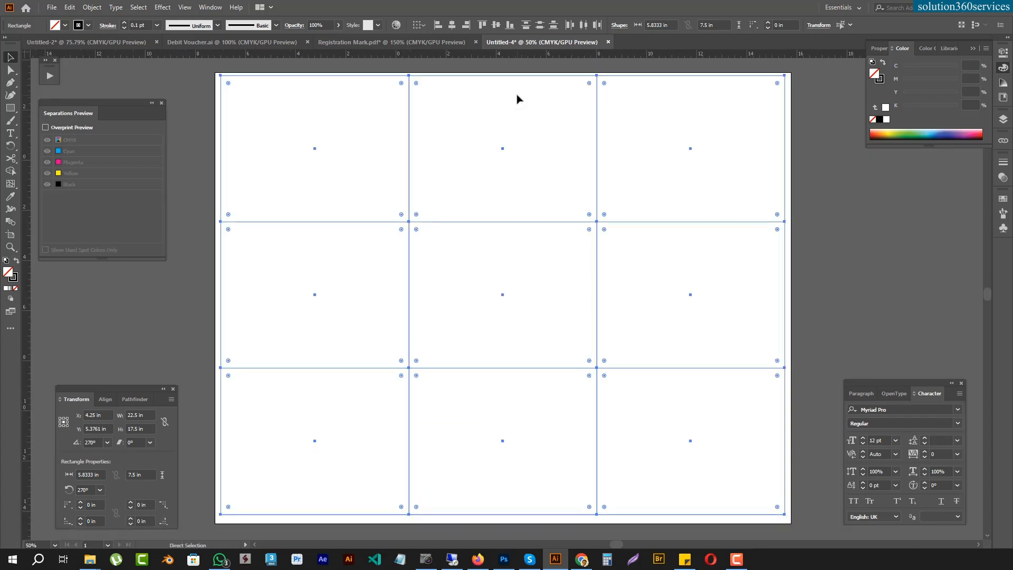
Step: Place a vertical ruler guide through the grid's centre and convert all nine rectangles into guides
key(v)
drag(26, 314, 502, 446)
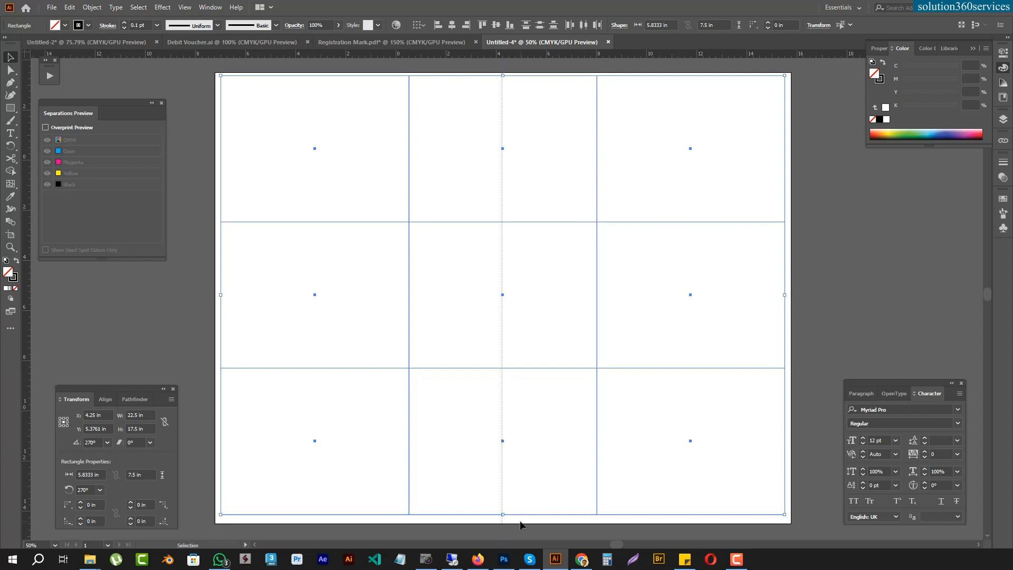
click(520, 525)
drag(199, 151, 842, 483)
right_click(610, 372)
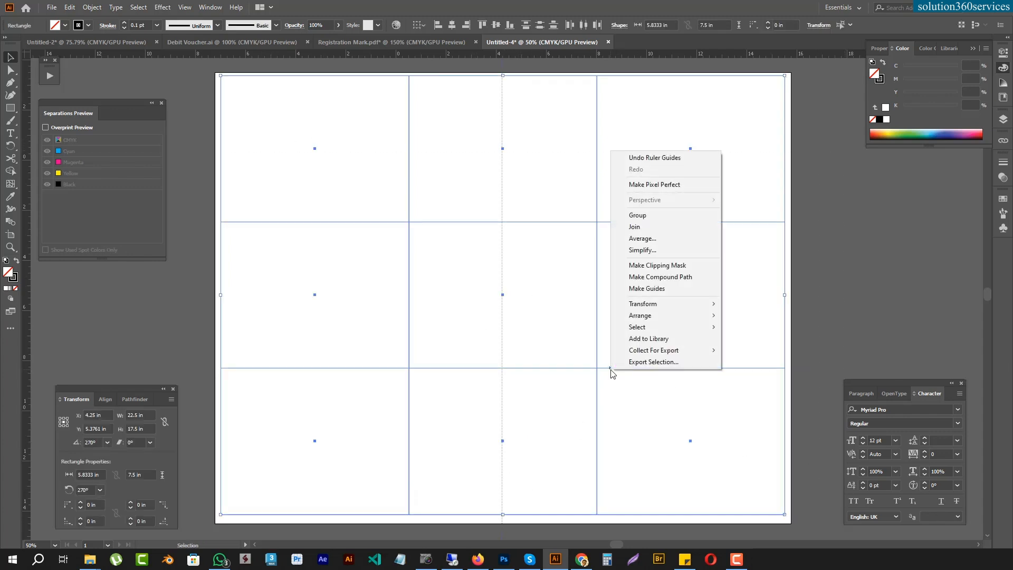
click(647, 288)
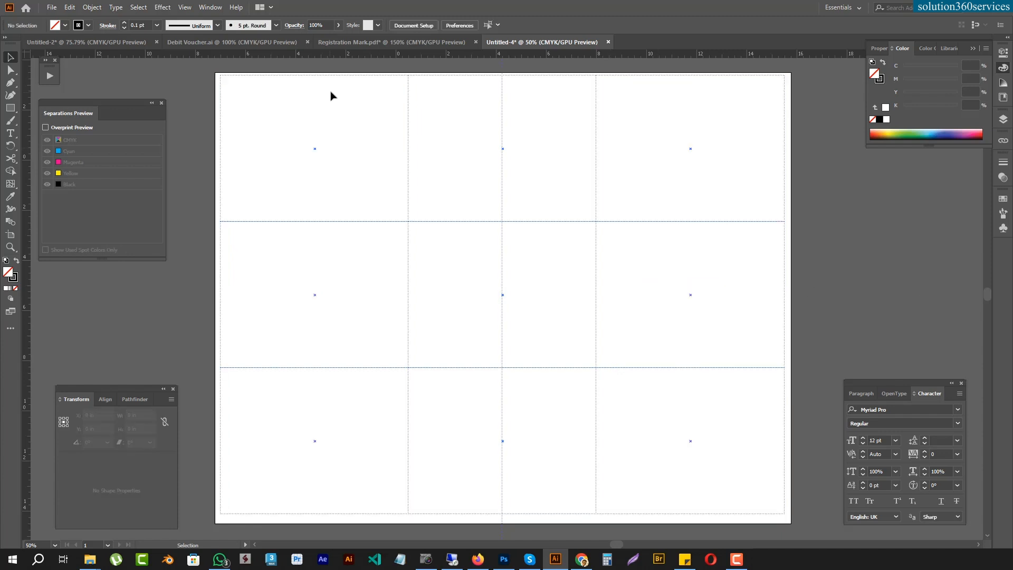
Step: Group all the artwork in Debit Voucher.ai and copy the group
click(279, 42)
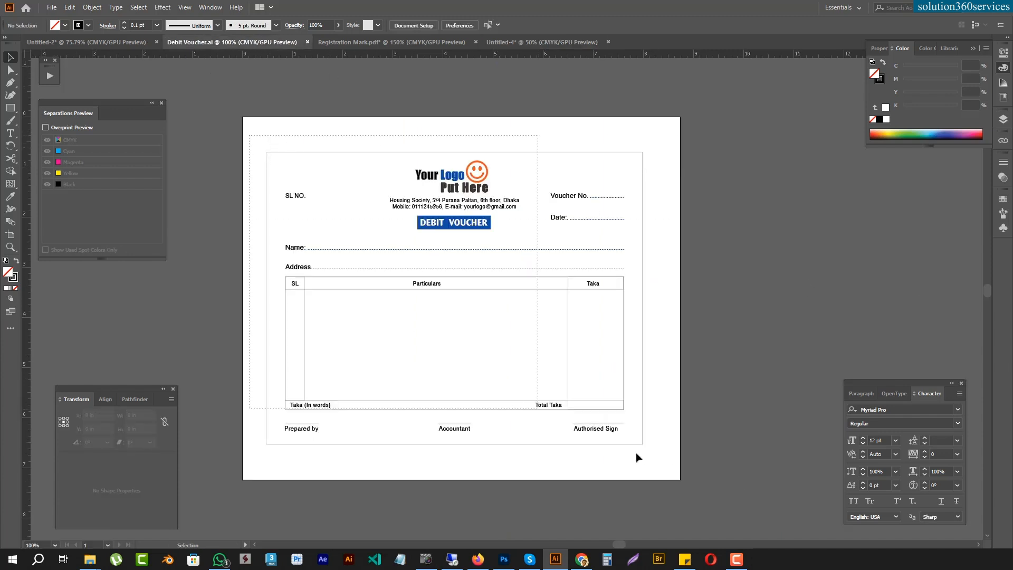
key(ctrl+a)
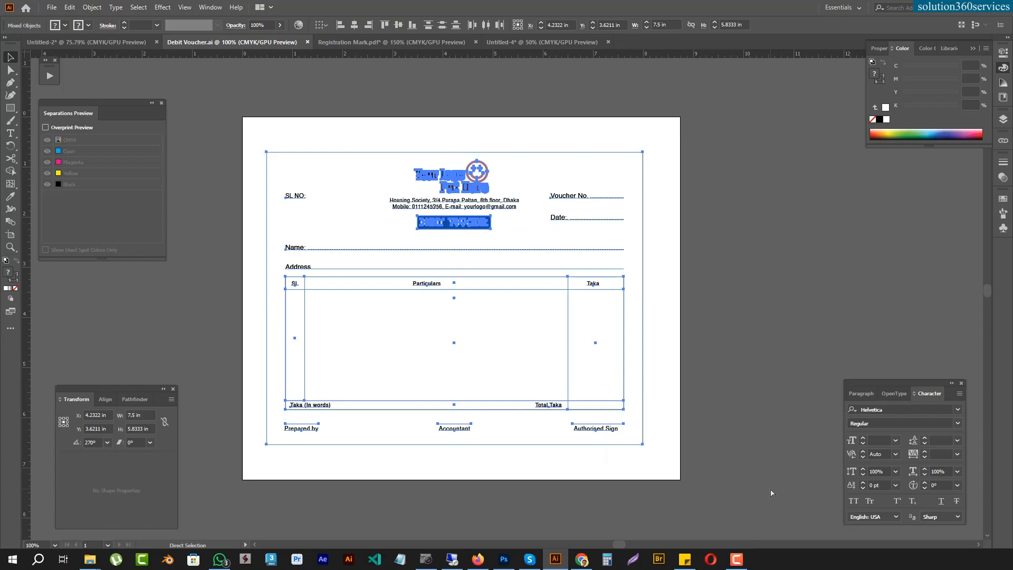
key(ctrl+g)
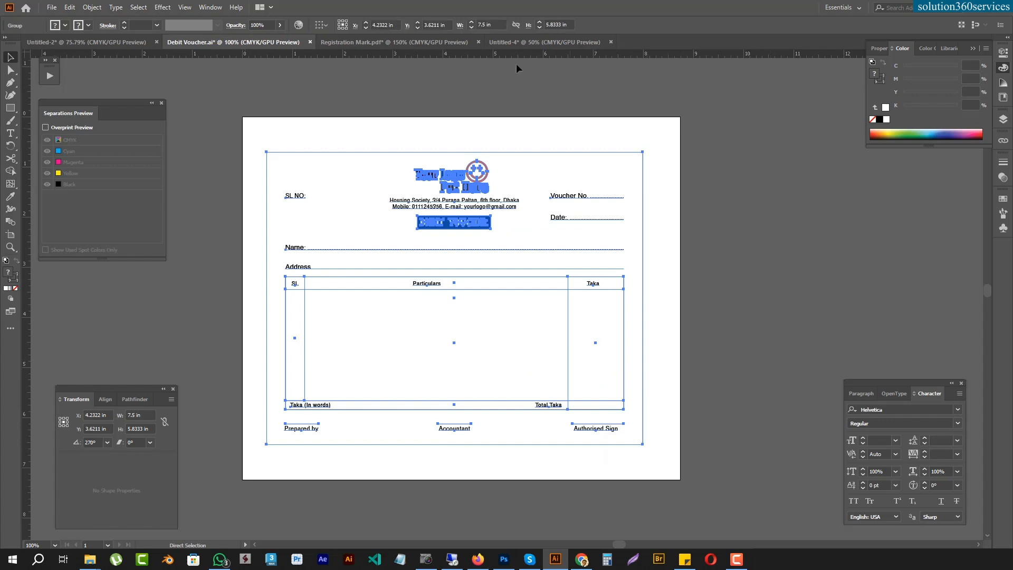
Step: Paste the grouped voucher into the Untitled-4 document and snap it into the upper-left guide cell
click(413, 44)
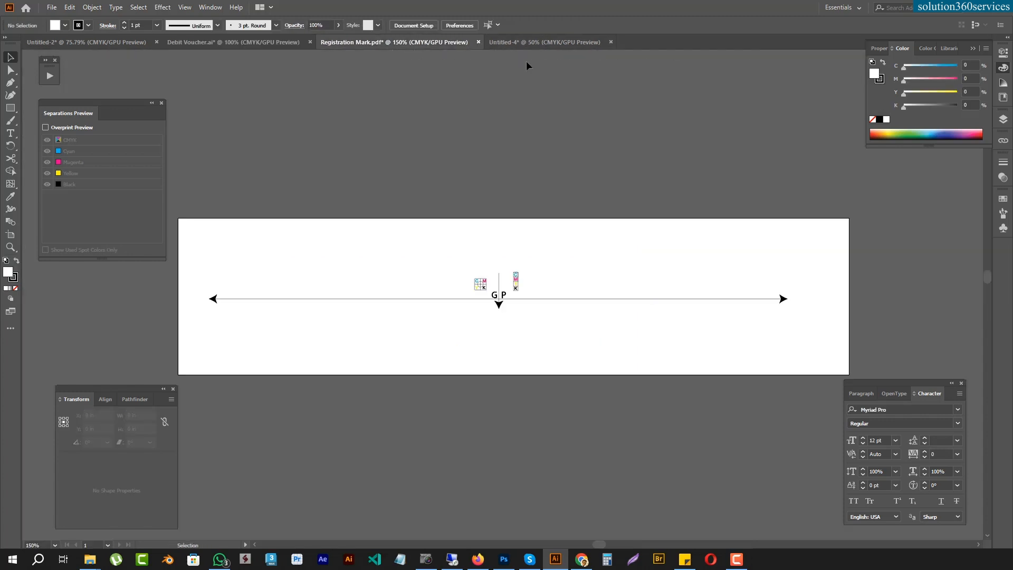
click(527, 45)
drag(446, 173, 489, 269)
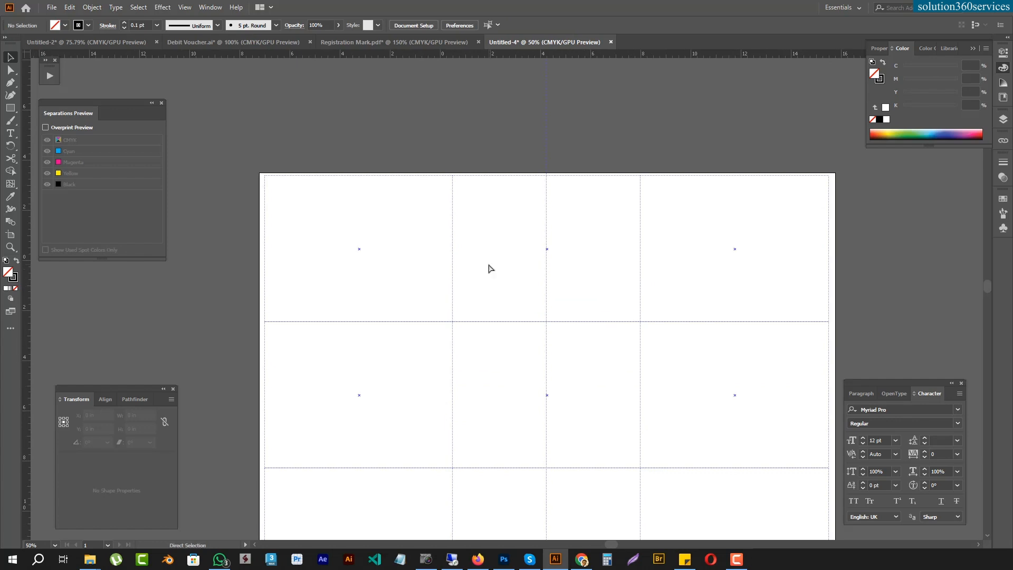
key(ctrl+v)
key(a)
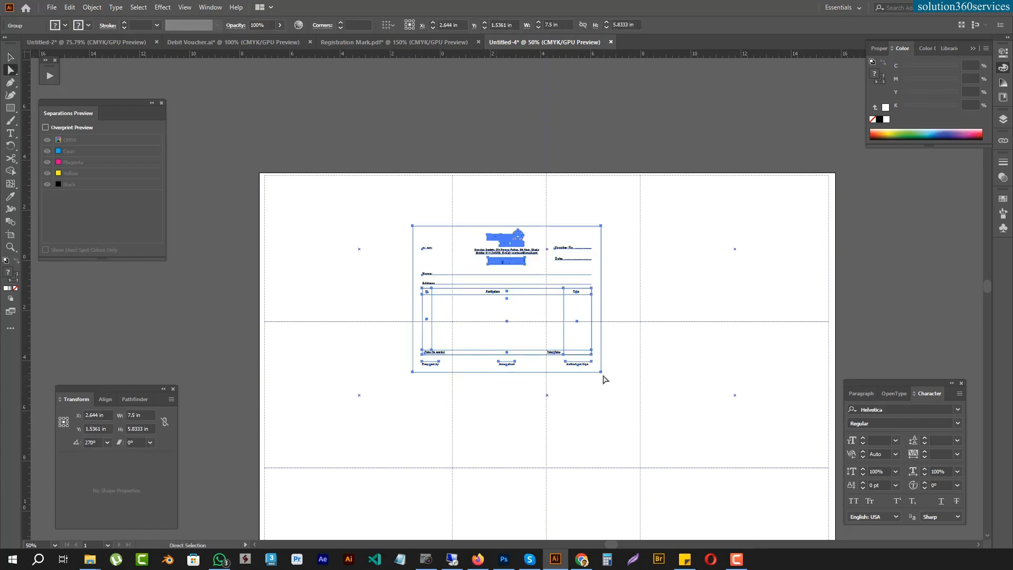
drag(601, 372, 656, 226)
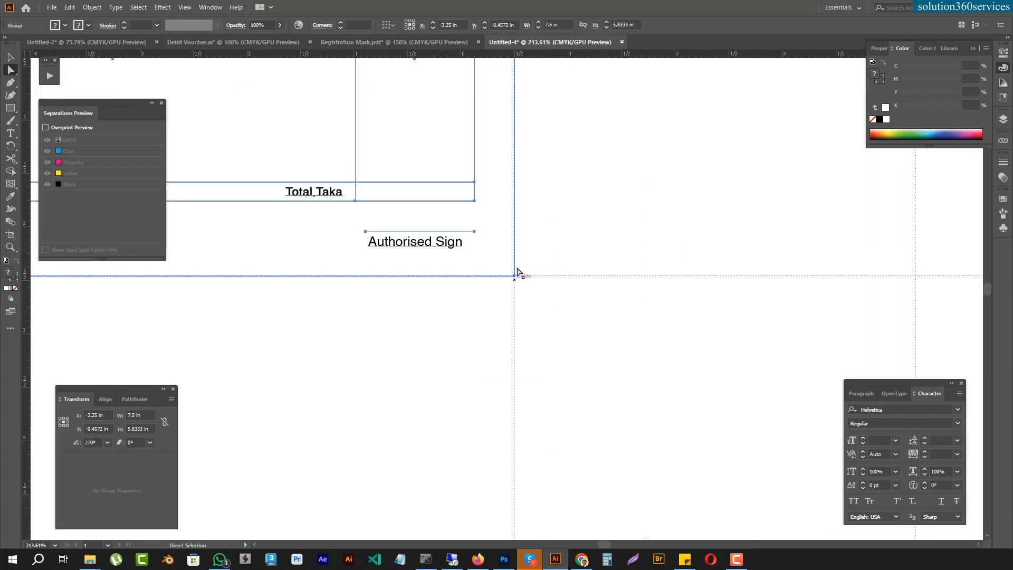
Step: Duplicate the voucher into the other two cells of the first row, edge to edge
key(ctrl+1)
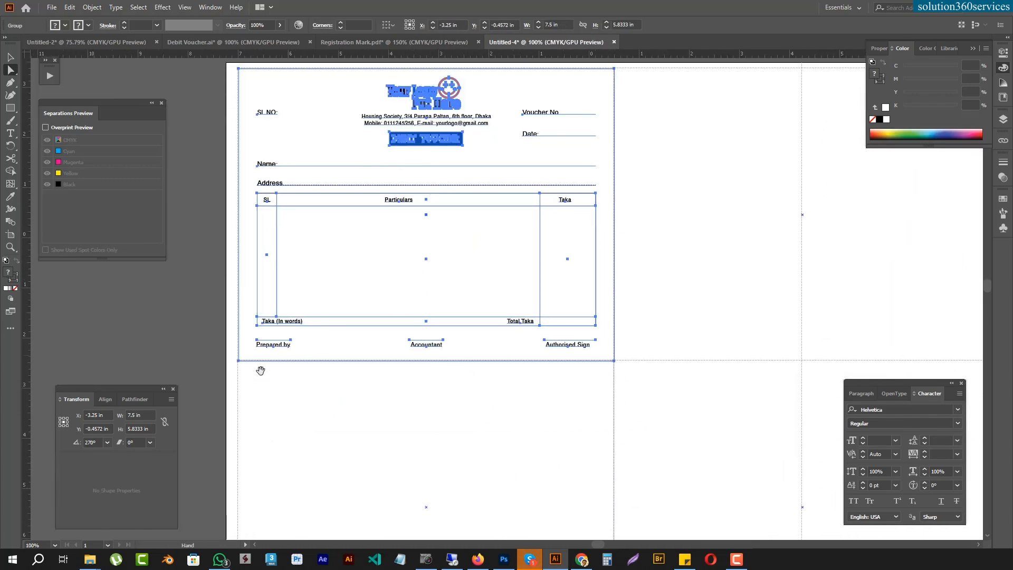
drag(238, 361, 615, 362)
drag(801, 377, 335, 376)
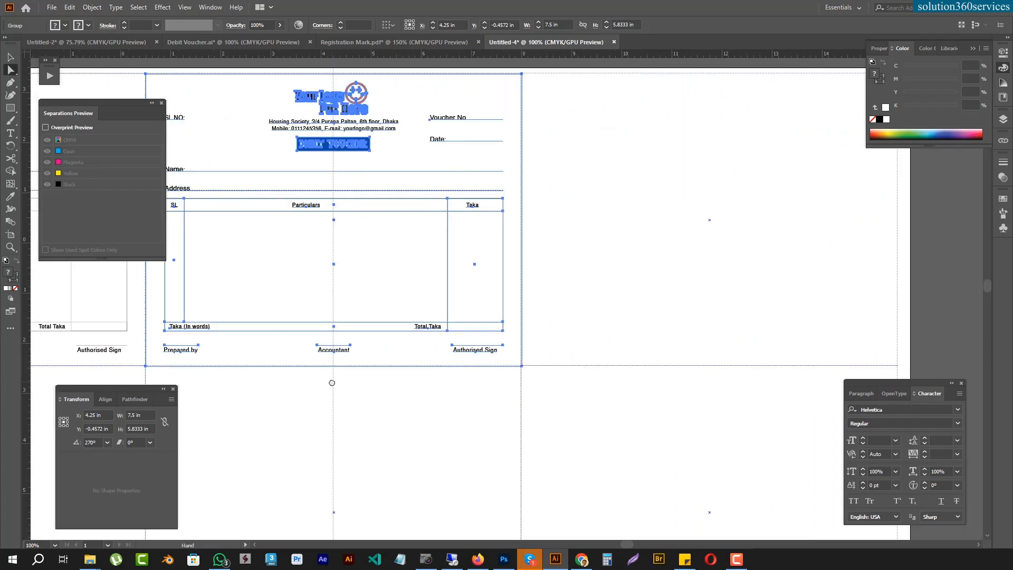
key(ctrl+d)
key(ctrl+minus)
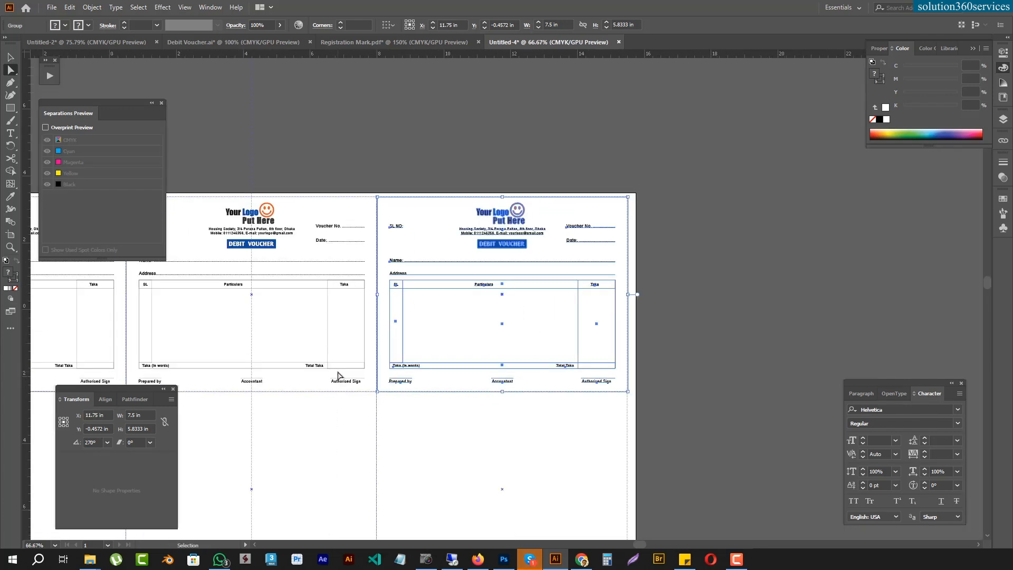
Step: Duplicate the first row of three vouchers into the second and third rows, snapped edge to edge, and deselect everything
key(ctrl+a)
drag(378, 199, 393, 395)
drag(431, 434, 671, 202)
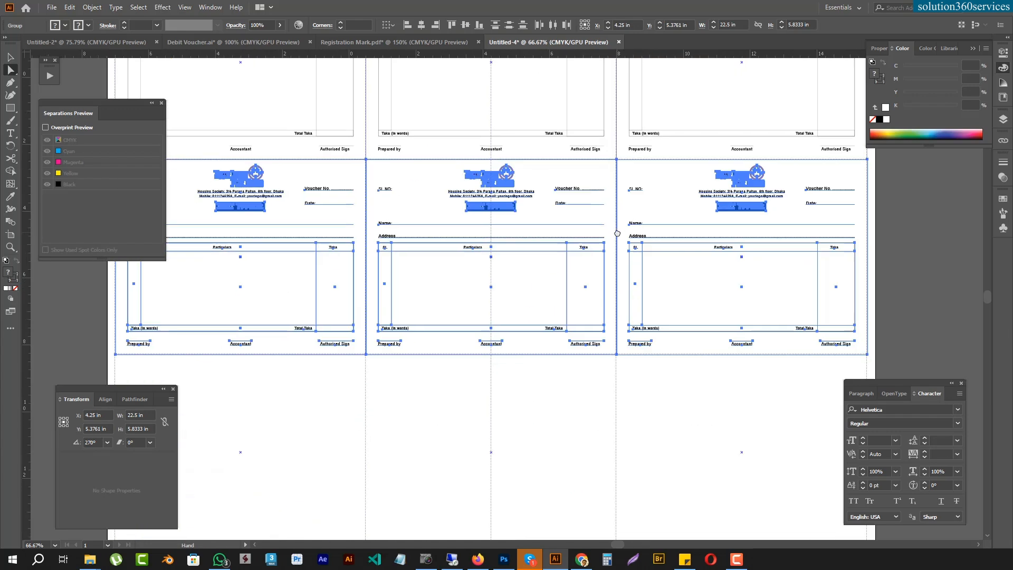
key(ctrl+d)
click(934, 303)
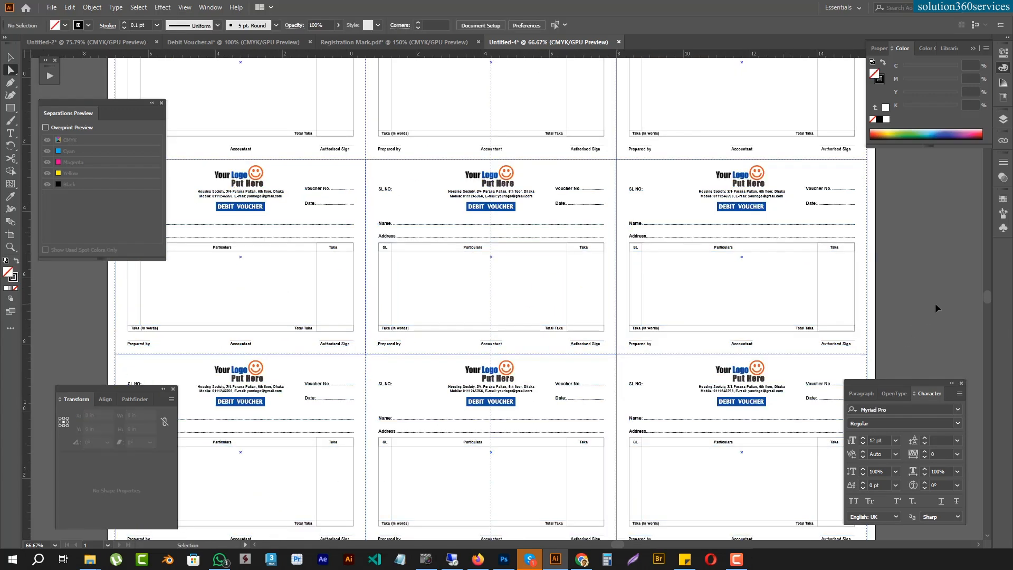
key(ctrl+minus)
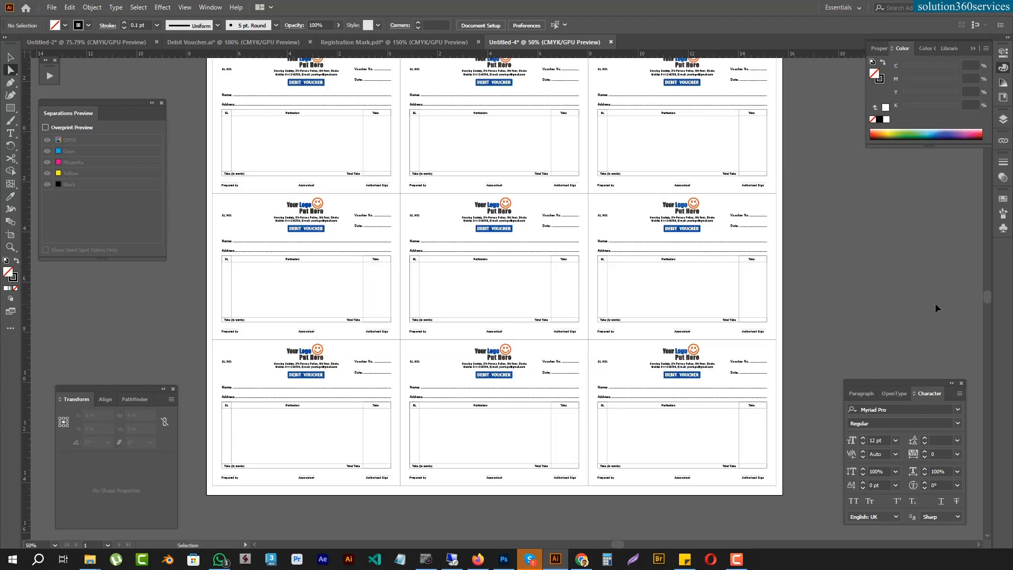
drag(844, 270, 839, 343)
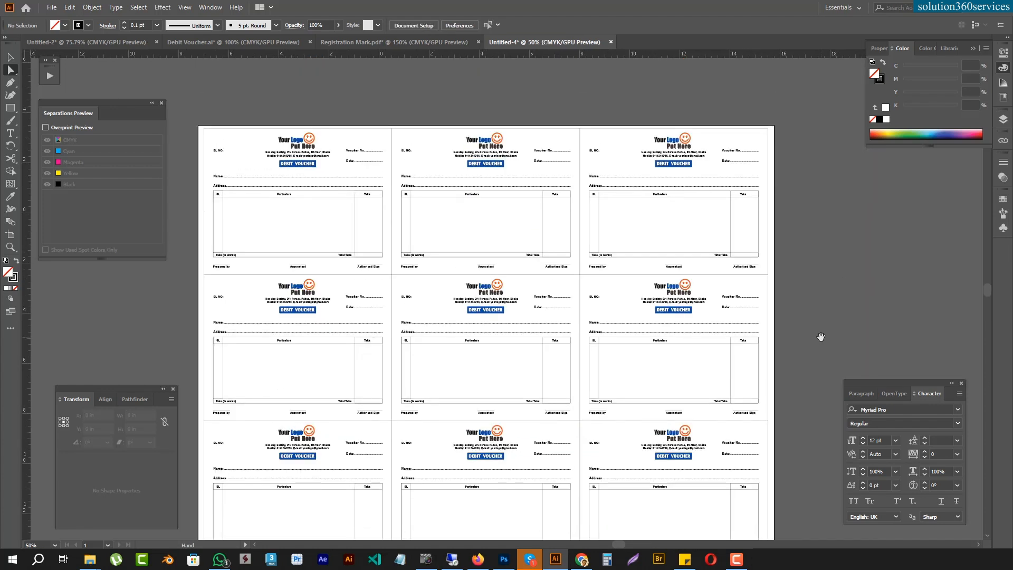
drag(608, 407, 633, 351)
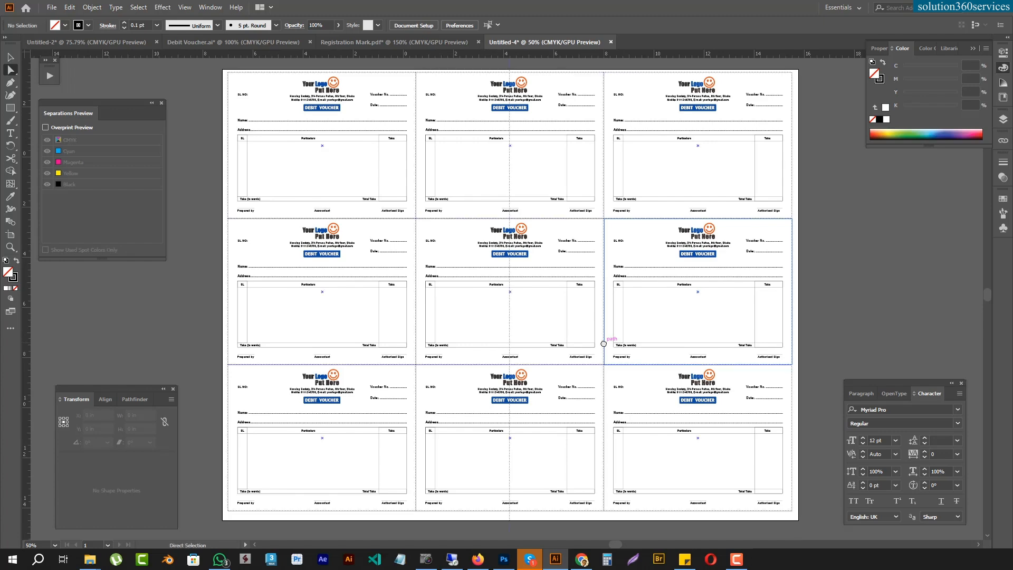
Step: Switch to Firefox, open the Solution 360 Services Download page in a new tab and find the Registration & GP download
click(478, 559)
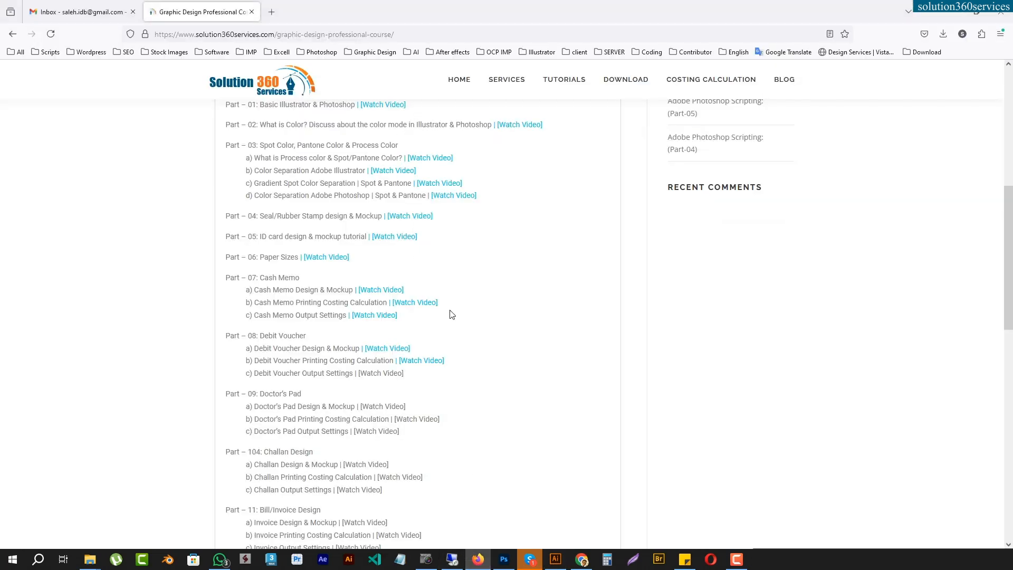
middle_click(632, 88)
click(305, 11)
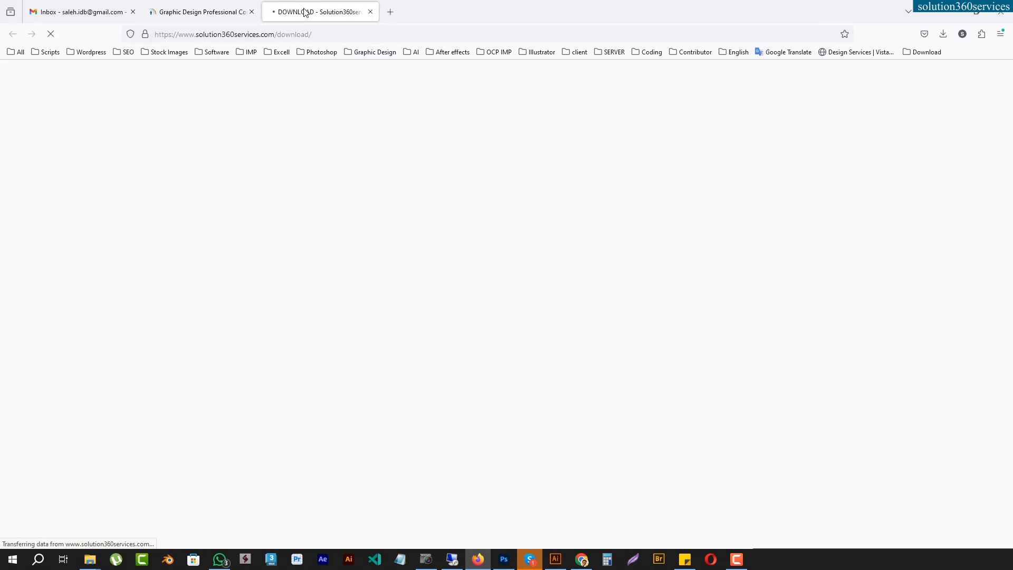
scroll(398, 378, down, 3)
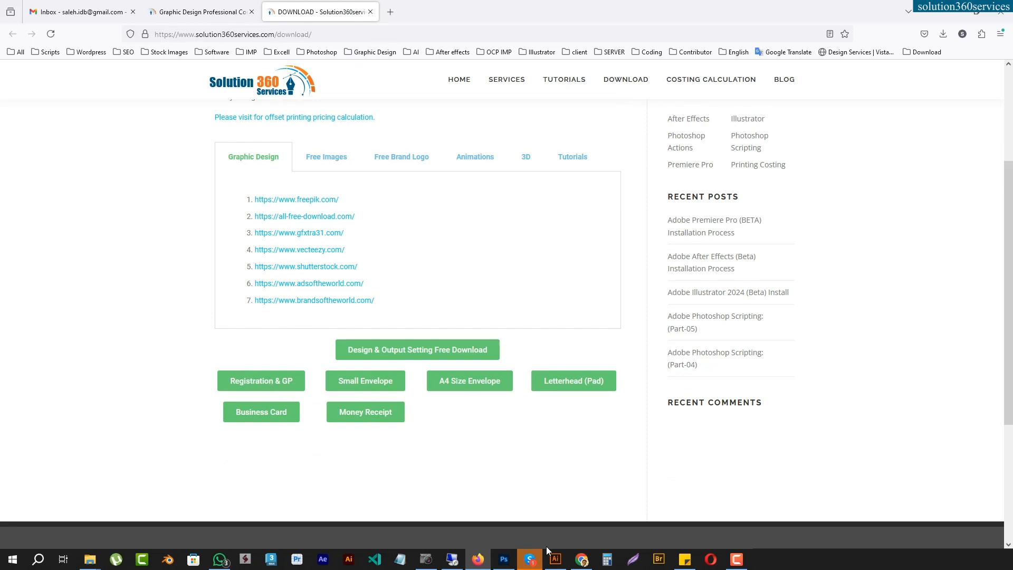
Step: Return to Illustrator and copy the GP gripper mark with its horizontal line and centre tick from Registration Mark.pdf
click(556, 559)
click(426, 42)
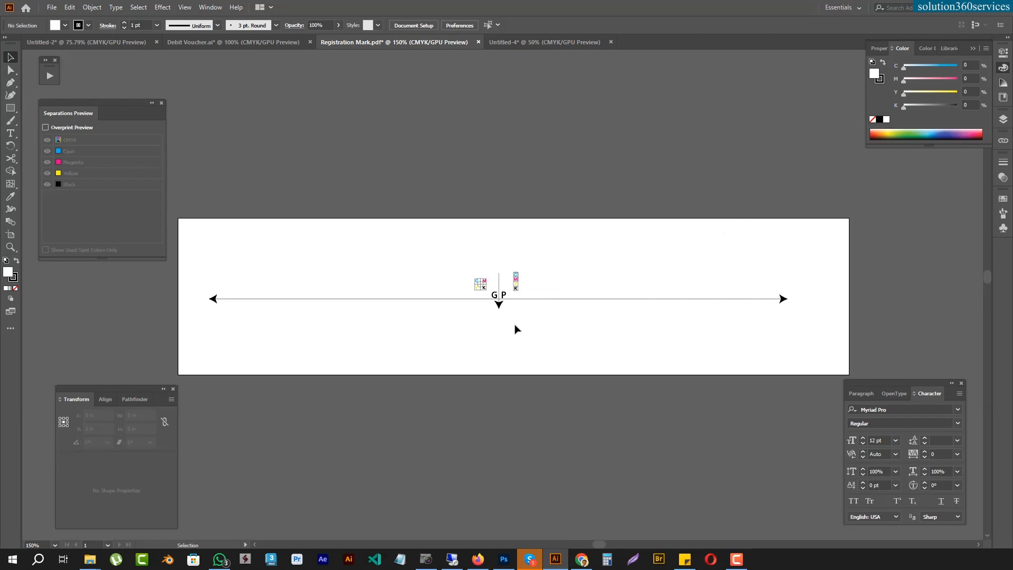
click(495, 299)
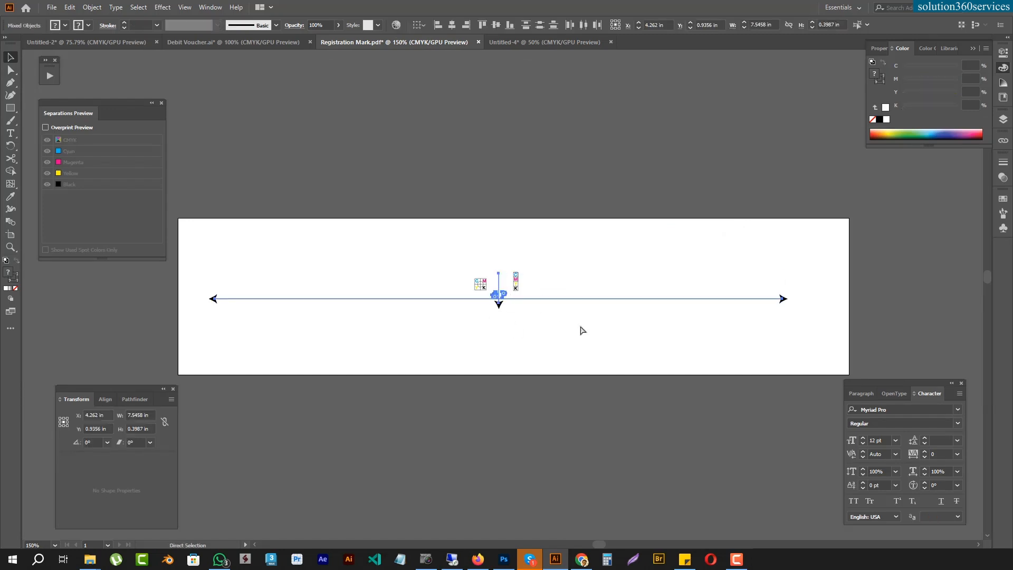
Step: Paste the GP mark into Untitled-4 and place it in the sheet's bottom margin, aligned exactly to the vertical centre guide
click(557, 42)
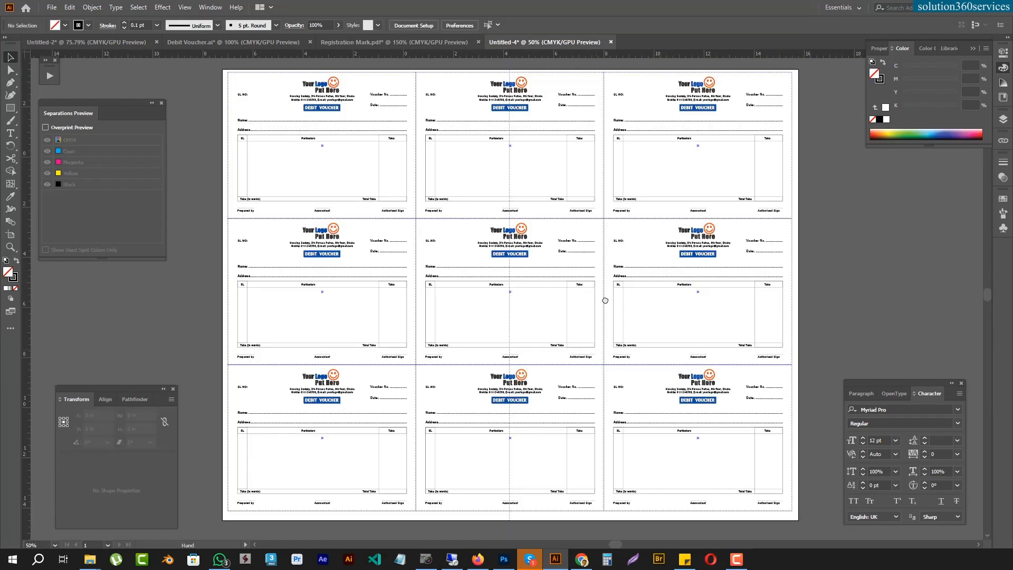
scroll(657, 338, up, 8)
key(ctrl+v)
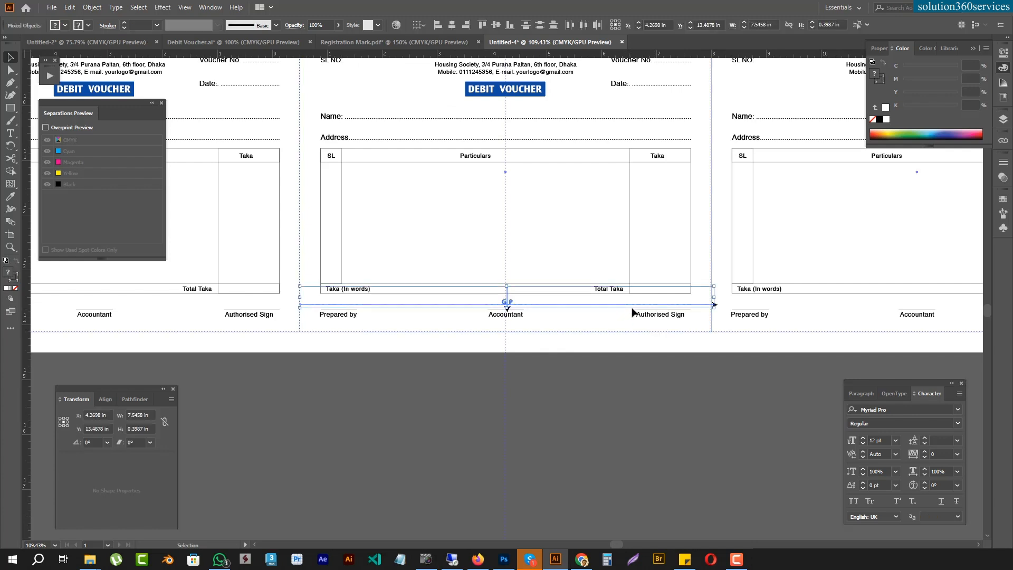
drag(534, 309, 534, 349)
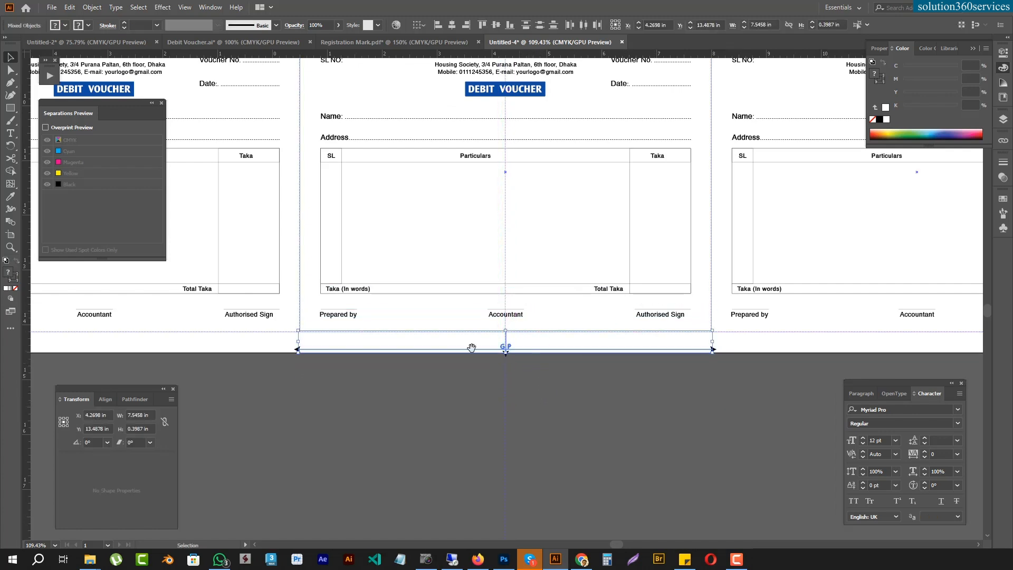
drag(422, 354, 641, 283)
drag(586, 312, 407, 319)
click(401, 245)
key(a)
drag(392, 252, 394, 307)
click(457, 391)
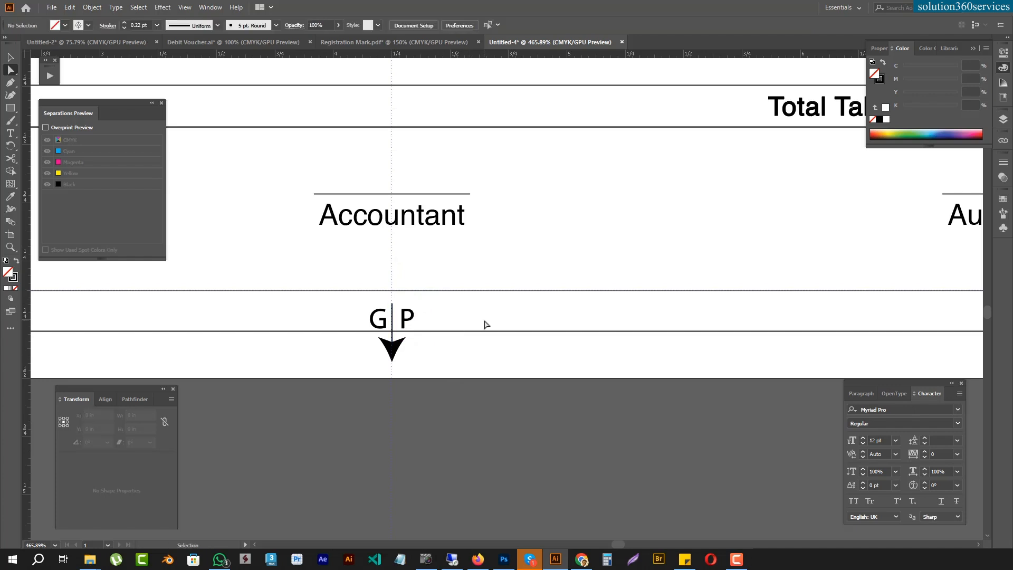
Step: Set the width of the GP mark's horizontal line first to 15 in and finally to 20 in
key(ctrl+0)
drag(488, 371, 519, 206)
drag(424, 361, 427, 368)
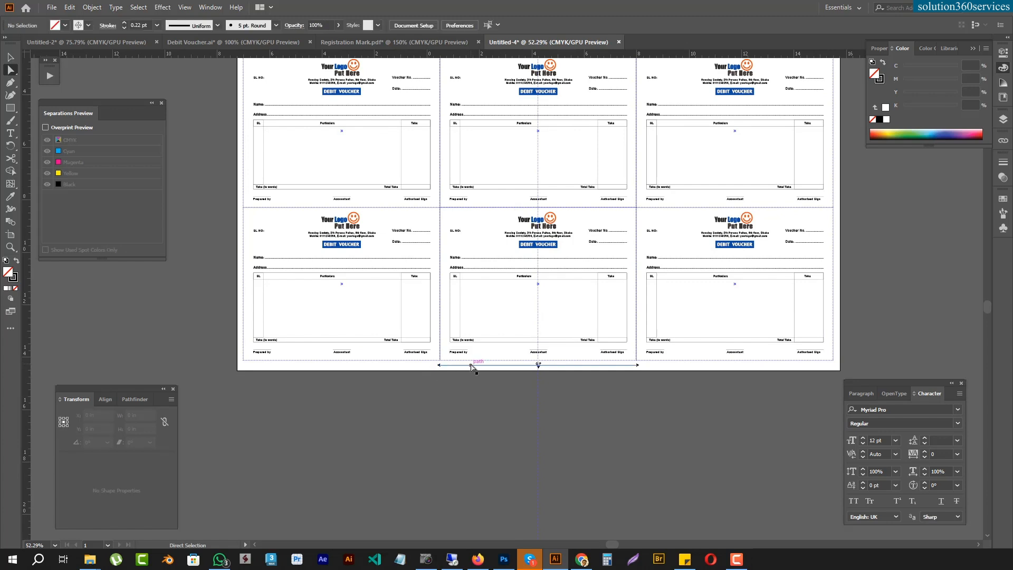
click(120, 416)
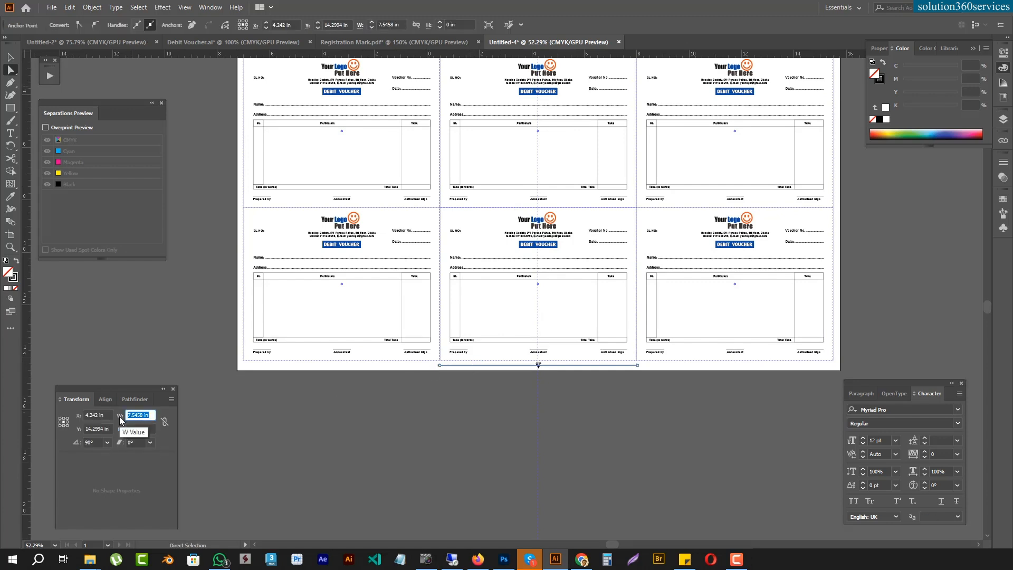
key(Return)
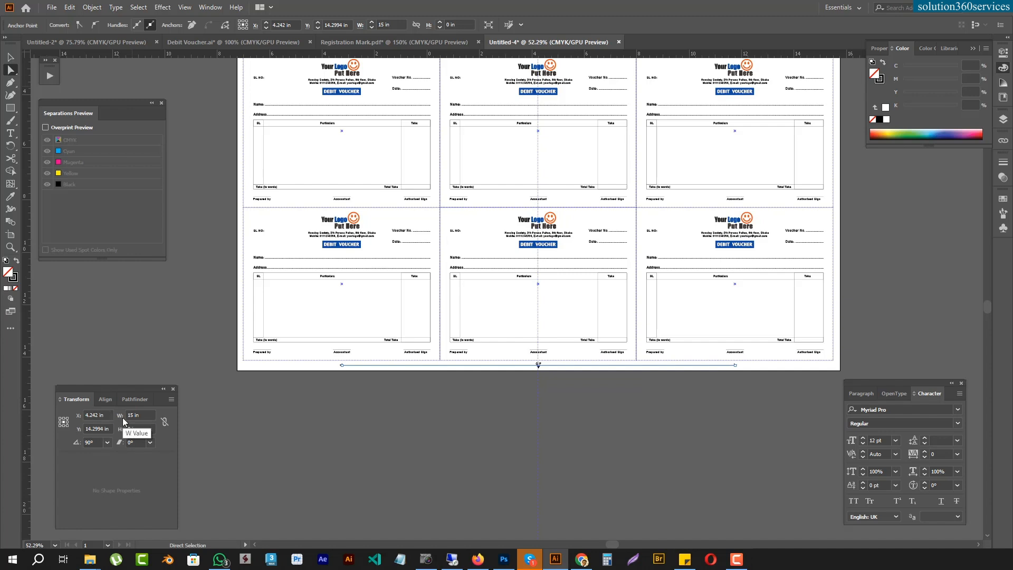
click(120, 416)
key(Return)
click(643, 416)
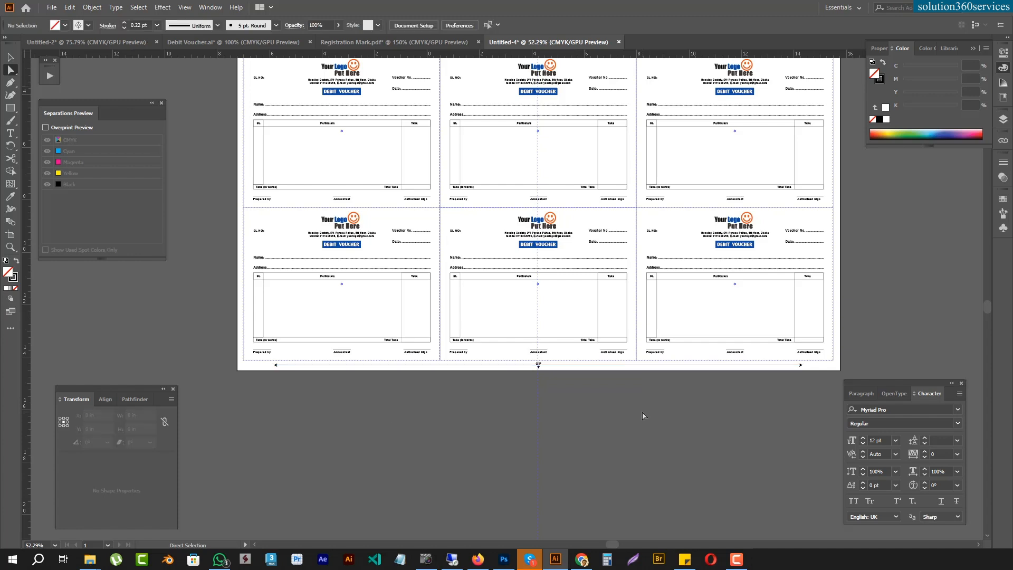
Step: Select the GP line, turn on Overprint Preview and hide the Cyan, Magenta and Yellow plates to inspect Black alone
click(644, 364)
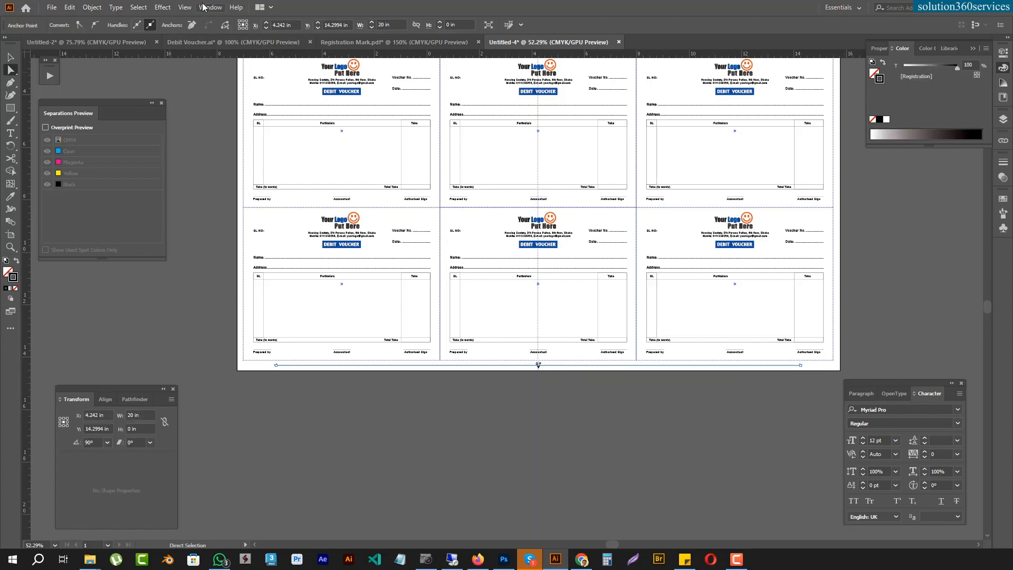
click(61, 128)
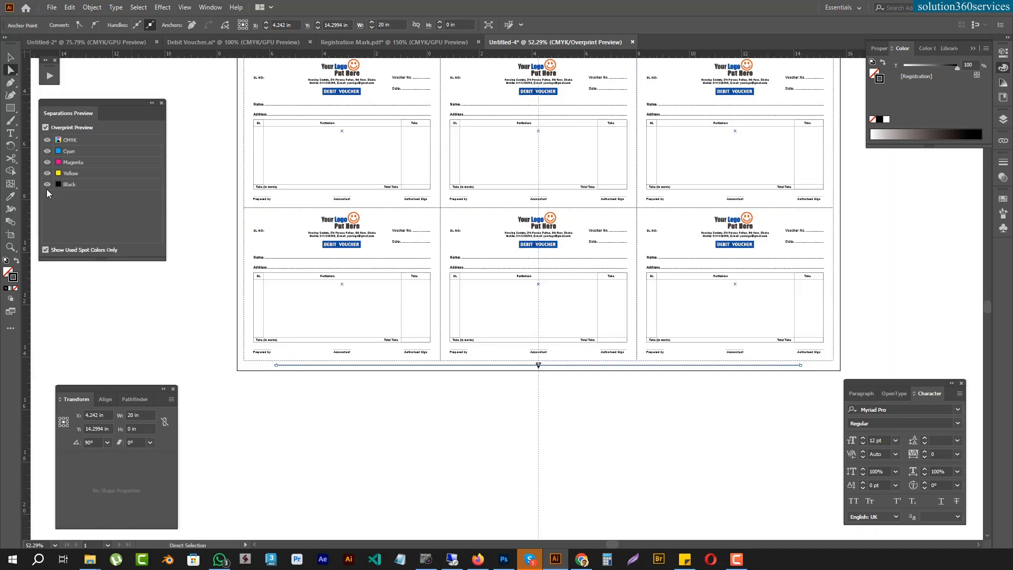
click(47, 151)
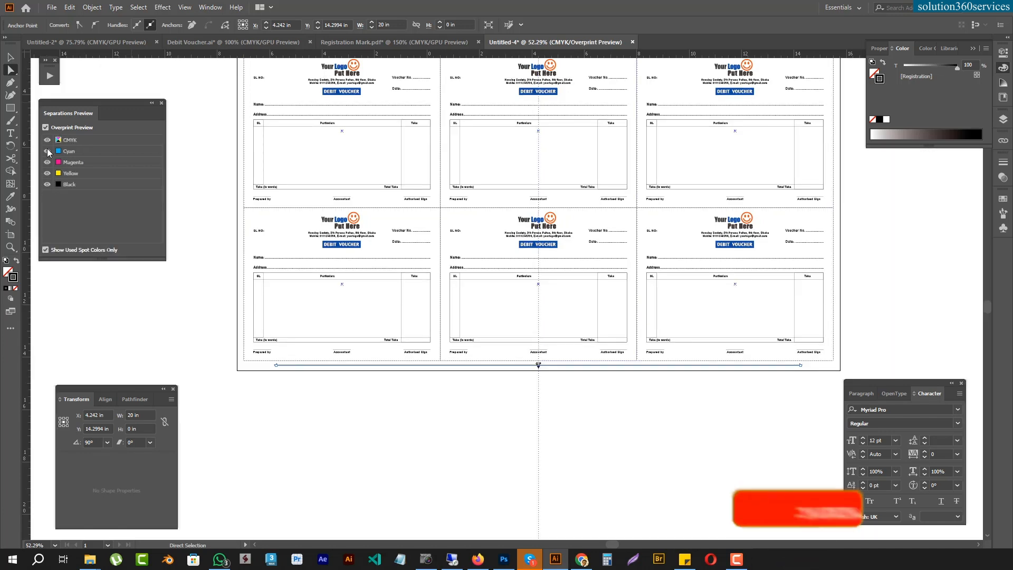
click(47, 162)
click(47, 173)
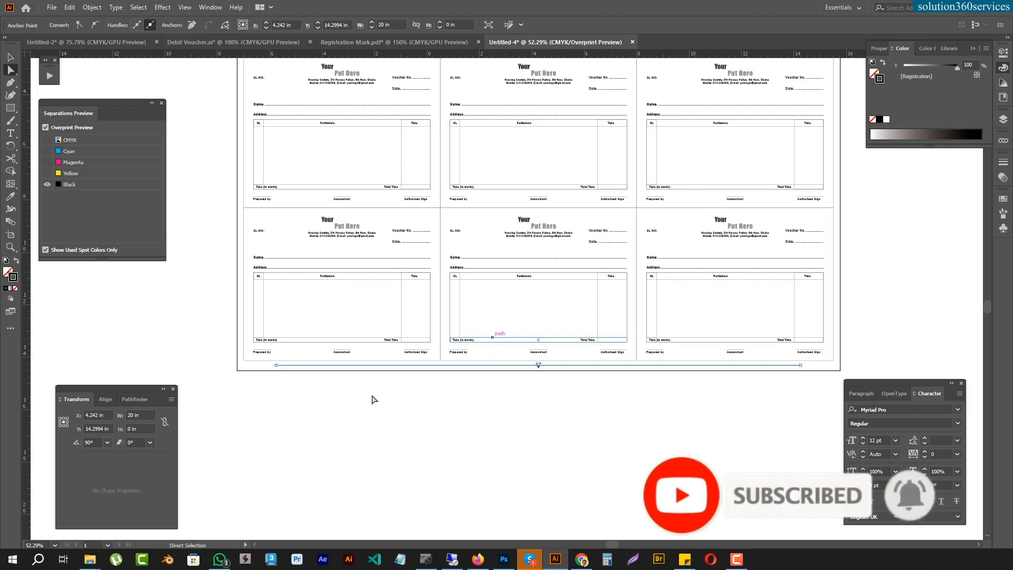
click(533, 399)
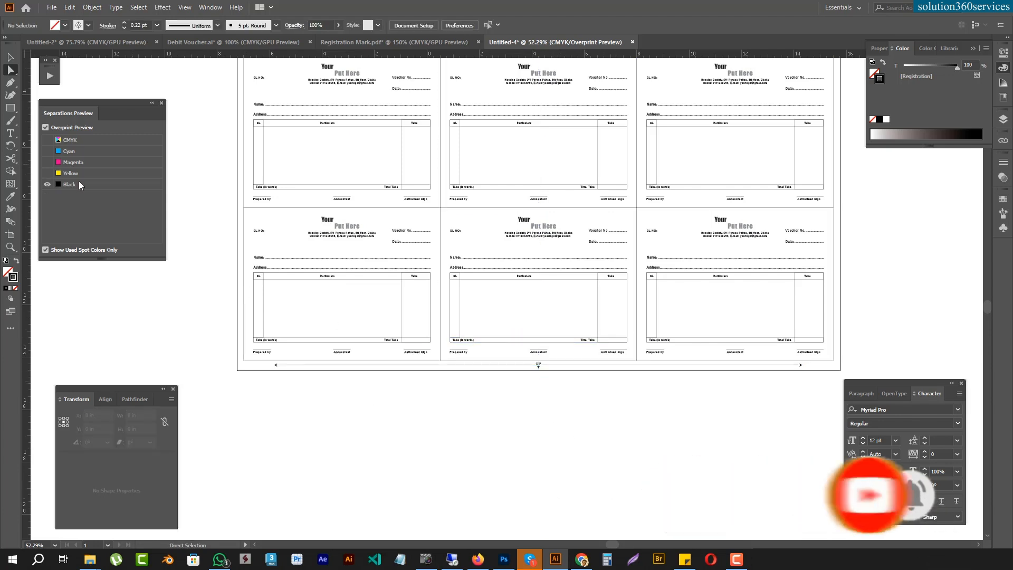
Step: Check the Yellow plate alone with Black hidden, and restore the display of all CMYK plates
click(47, 173)
click(47, 184)
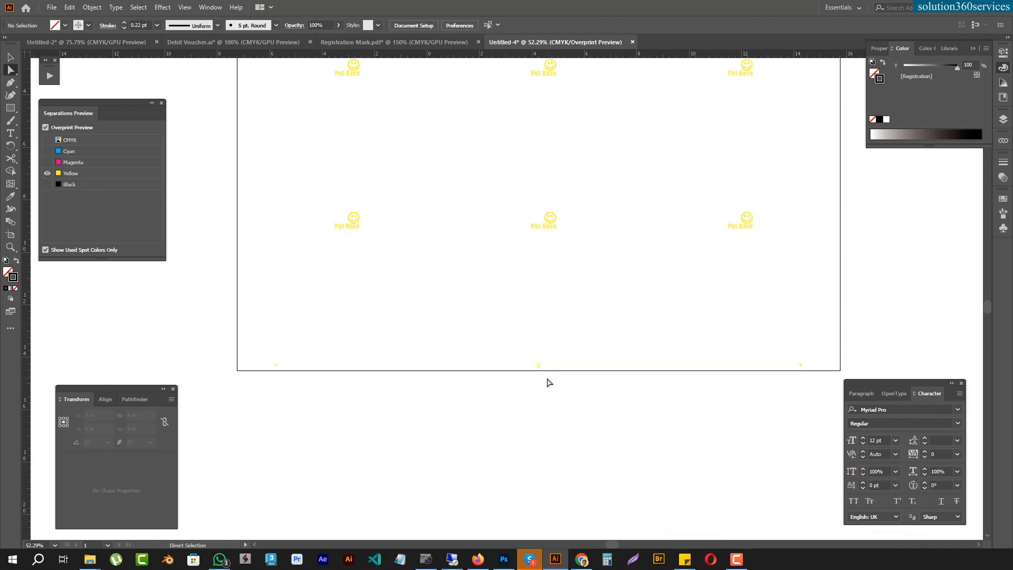
click(47, 139)
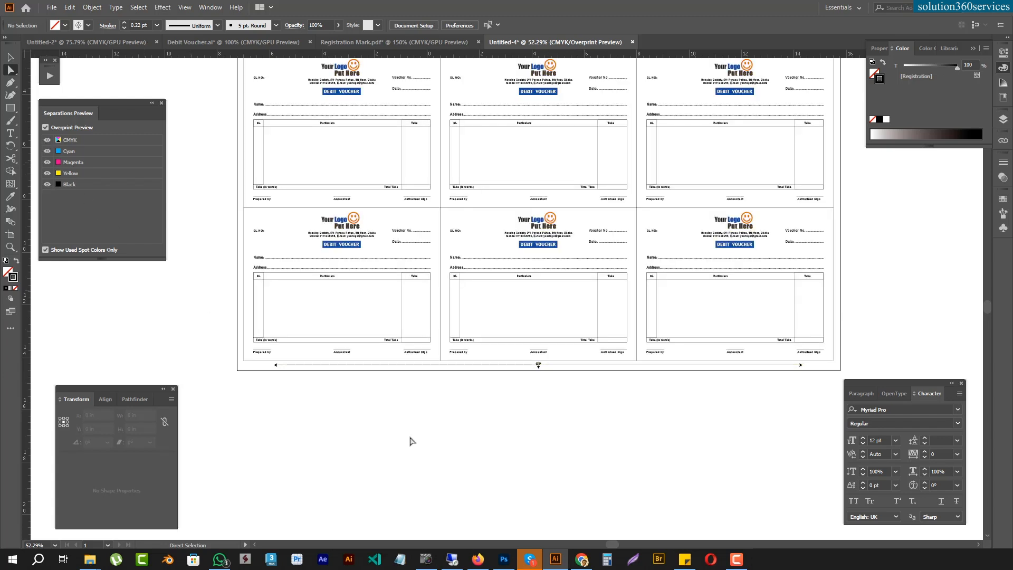
Step: Select and copy the small vertical CMYK colour mark in Registration Mark.pdf
click(407, 42)
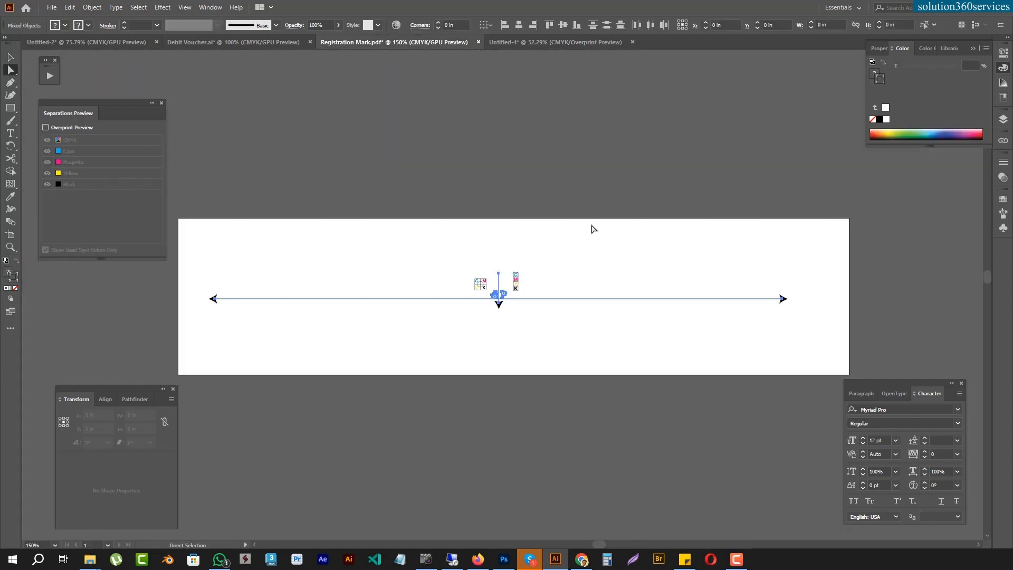
key(v)
click(516, 280)
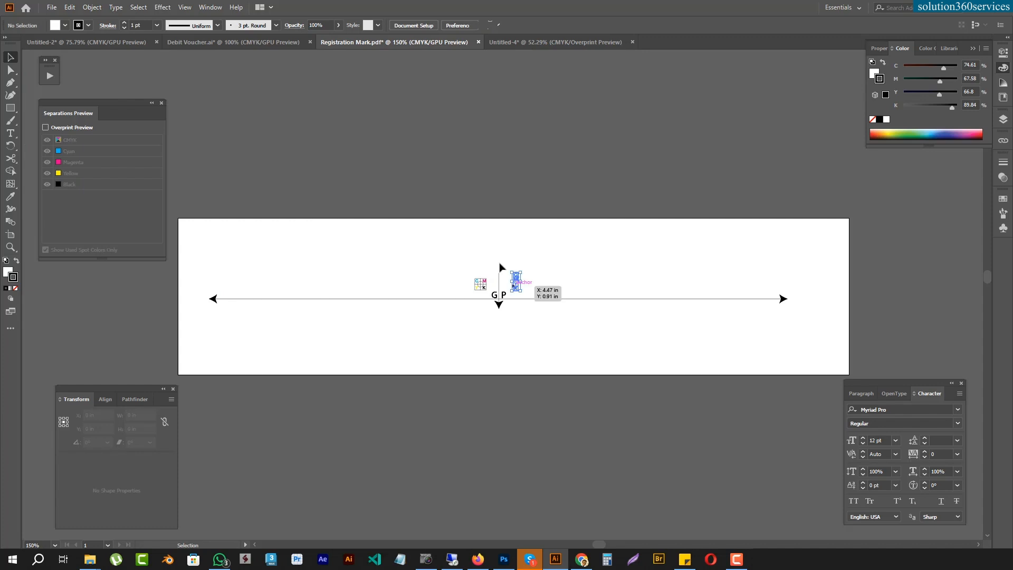
click(736, 560)
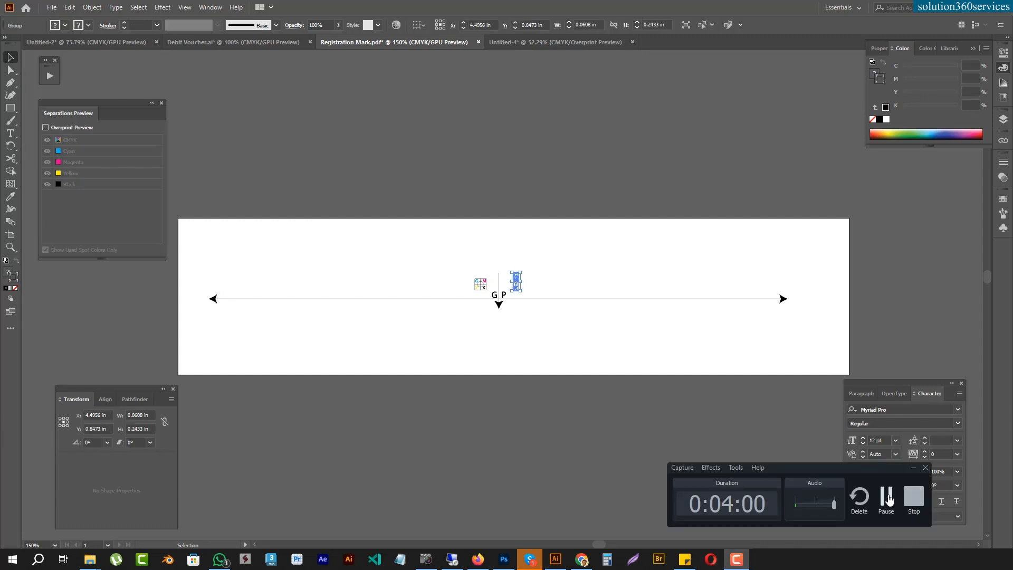
click(603, 280)
key(a)
drag(529, 239, 529, 303)
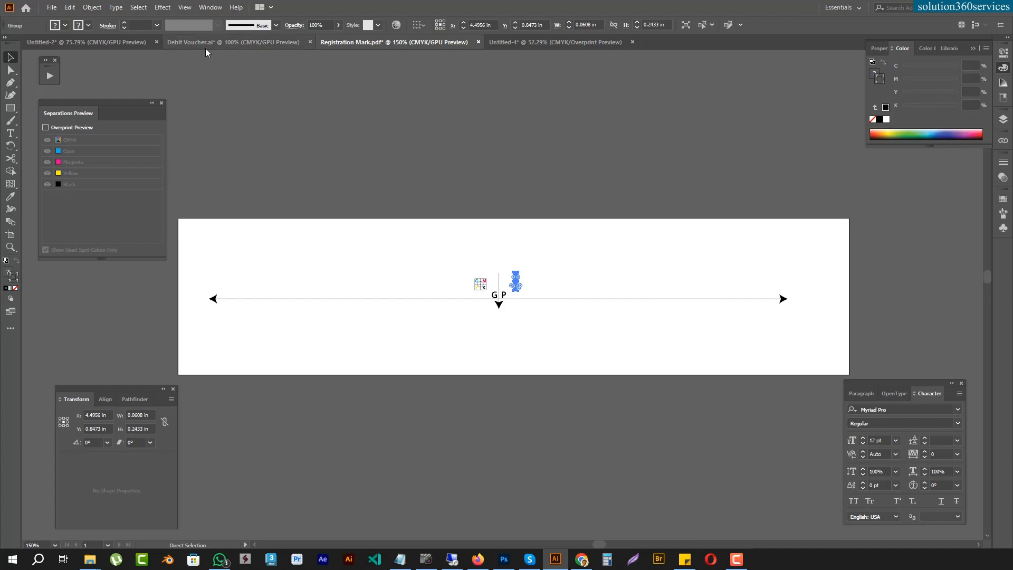
Step: Paste the vertical CMYK mark into Untitled-4 and move it into the left margin near the sheet's lower corner
click(556, 44)
key(space)
drag(340, 321, 452, 364)
key(ctrl+space)
drag(305, 433, 654, 281)
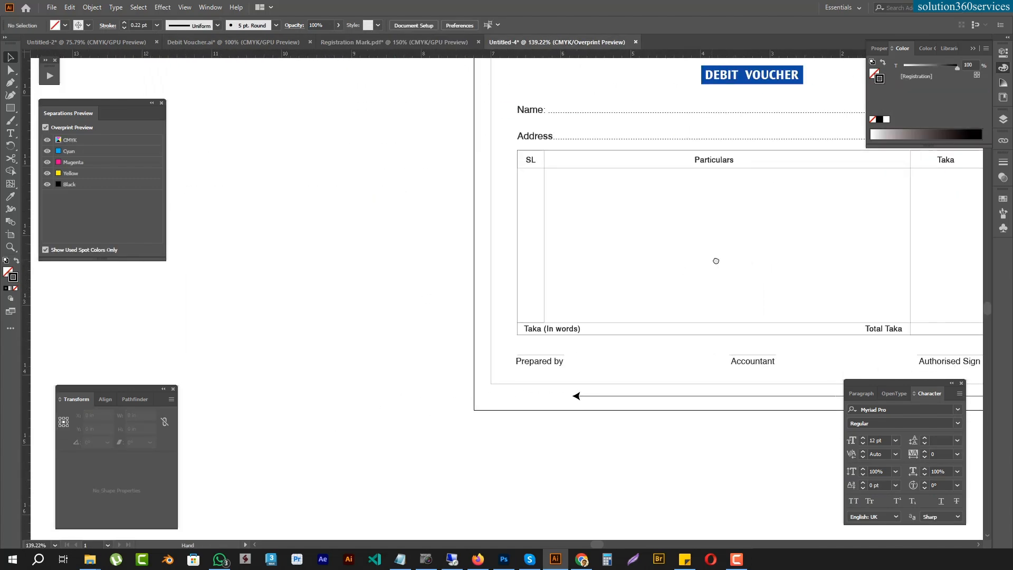
key(ctrl+v)
key(ctrl+space)
drag(457, 407, 898, 243)
key(space)
drag(486, 267, 781, 213)
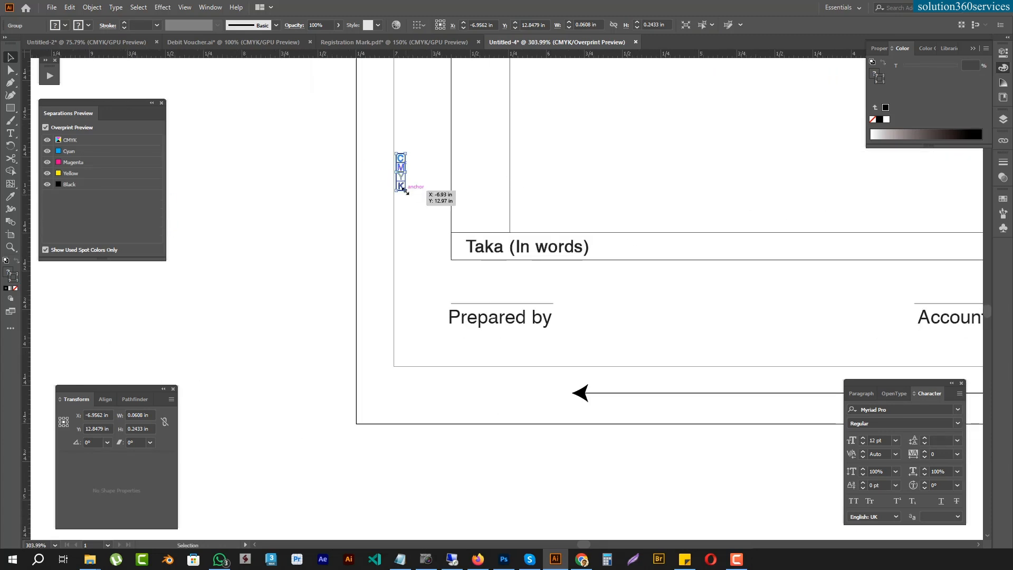
key(a)
drag(407, 233, 395, 357)
Step: Set the keyboard increment preference to 1 and nudge the CMYK mark left within the margin
key(ctrl+k)
text(1)
key(Return)
key(Left)
Step: Duplicate the CMYK mark straight up to the top of the left margin and group the two marks
key(ctrl+0)
drag(532, 365, 591, 362)
drag(367, 522, 367, 99)
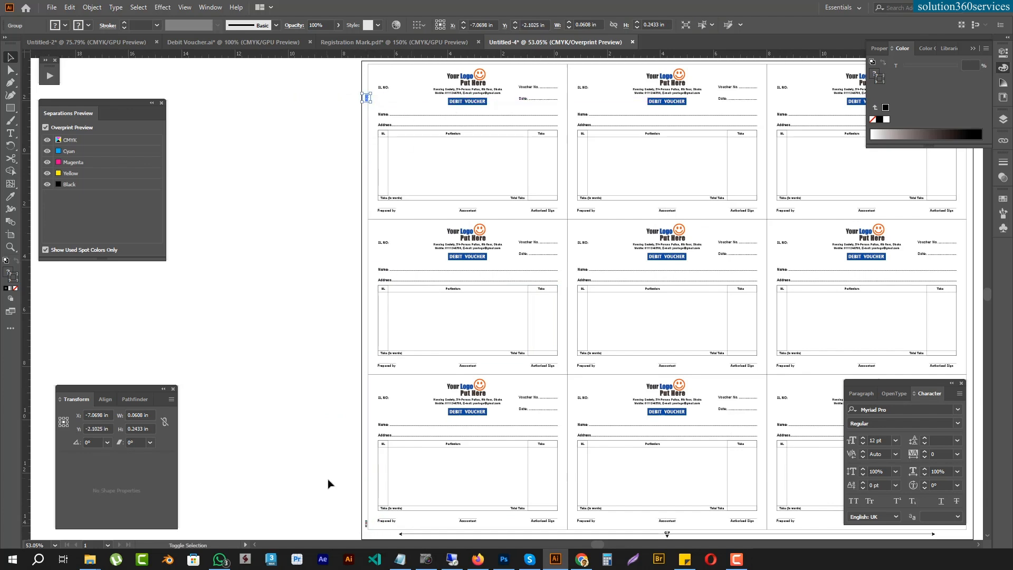
shift+click(367, 523)
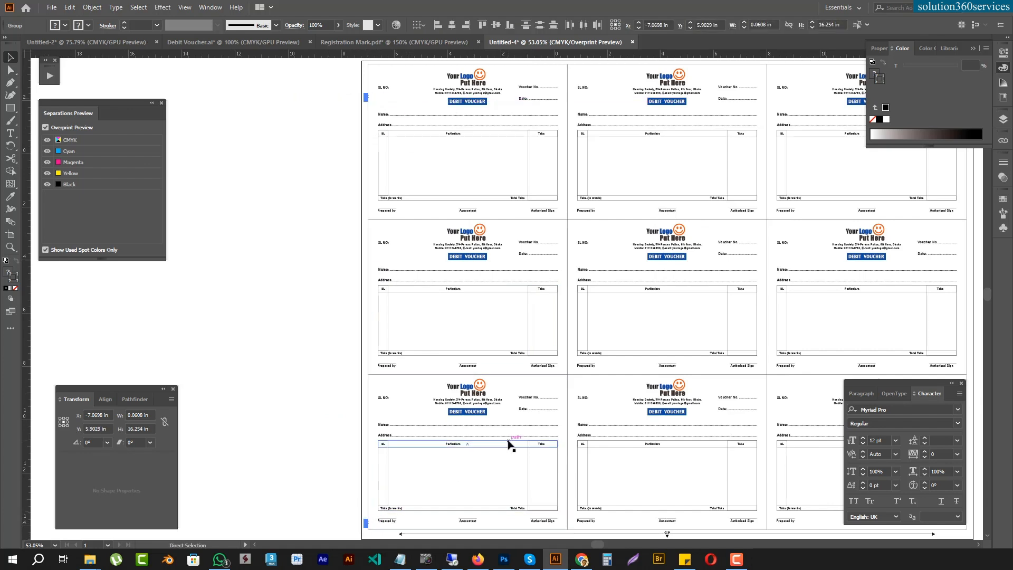
key(ctrl+g)
Step: Duplicate the grouped CMYK marks horizontally into the sheet's right margin, and undo the last small position adjustment
drag(537, 231, 371, 282)
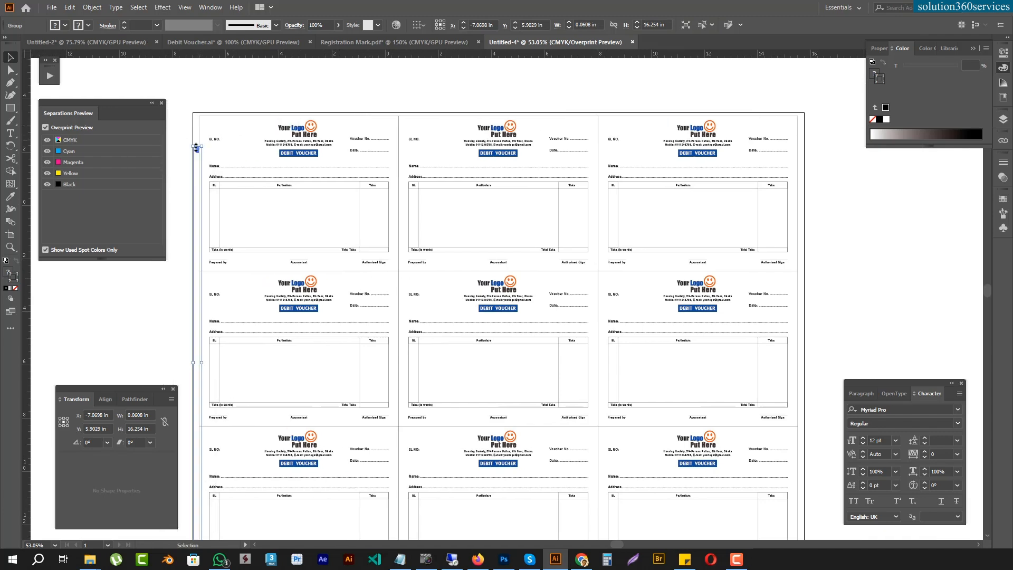
drag(199, 153, 806, 216)
drag(792, 185, 950, 176)
drag(623, 343, 696, 310)
drag(587, 340, 697, 270)
key(a)
mouse_move(481, 238)
mouse_down()
mouse_move(462, 240)
mouse_move(473, 240)
mouse_up()
key(ctrl+z)
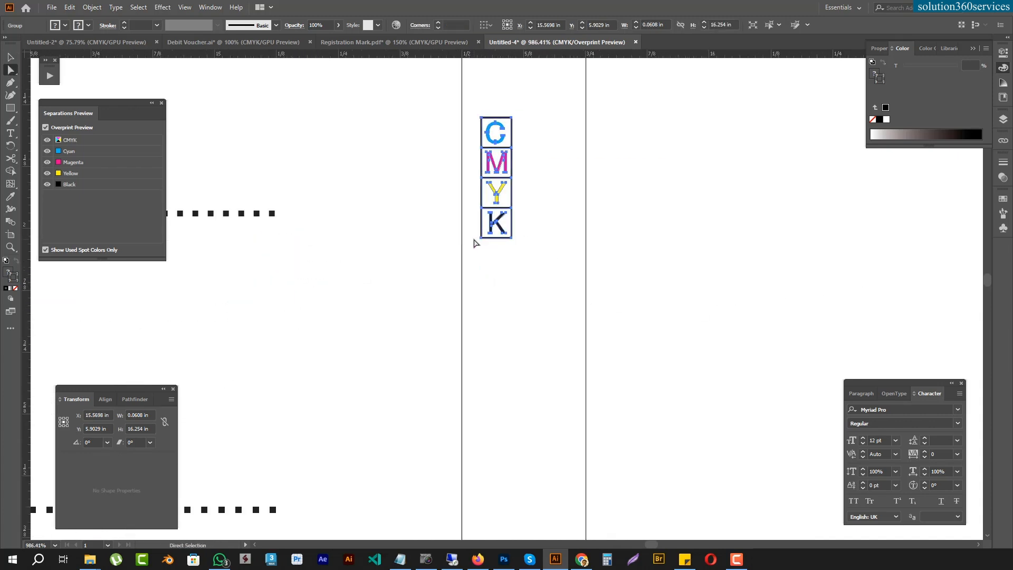
Step: Add the text "Line: 133" beside the GP gripper mark in the sheet's lower margin
key(ctrl+0)
key(ctrl+equal)
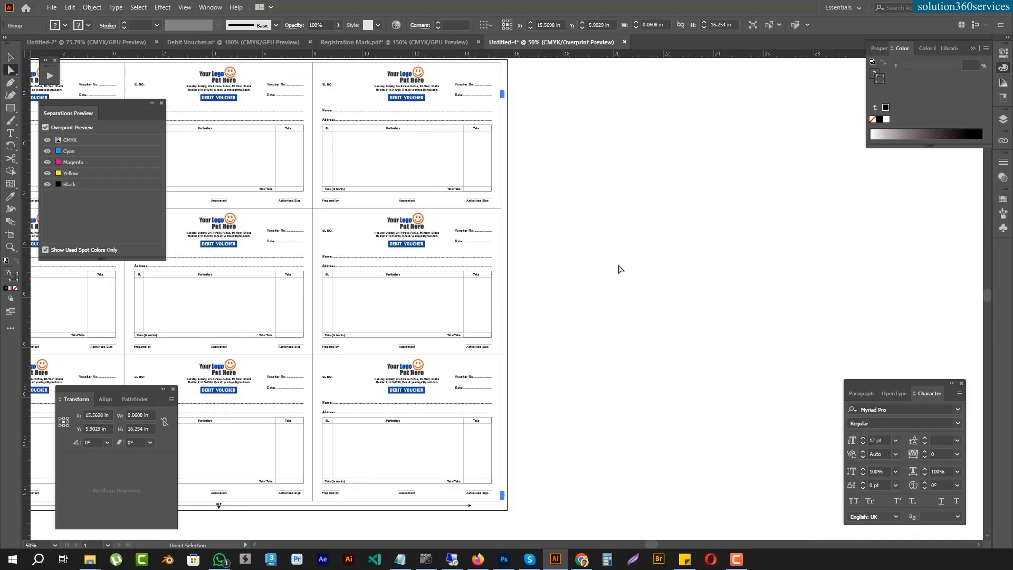
click(625, 250)
key(space)
drag(512, 314, 776, 312)
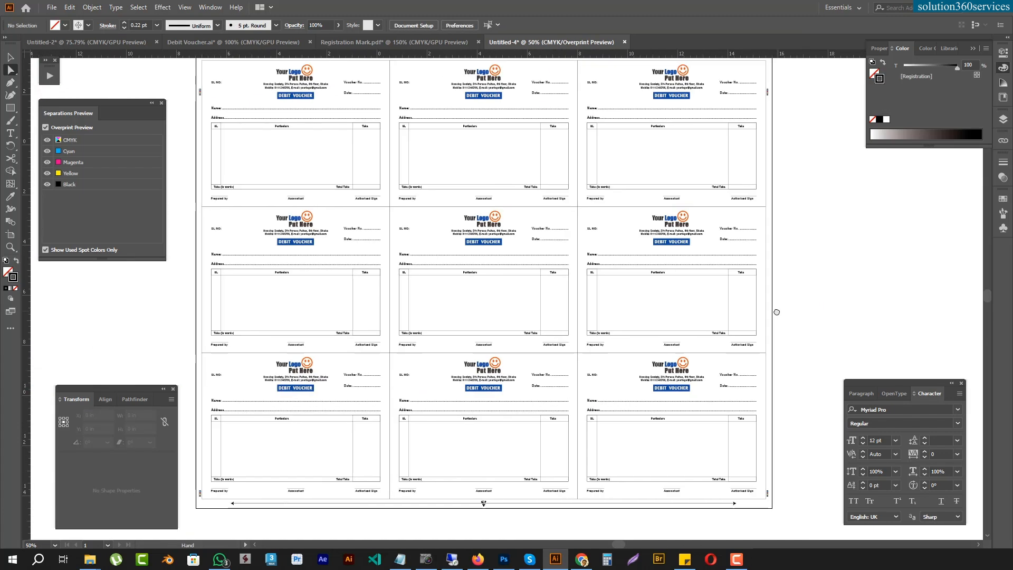
drag(633, 384, 651, 400)
drag(585, 416, 594, 344)
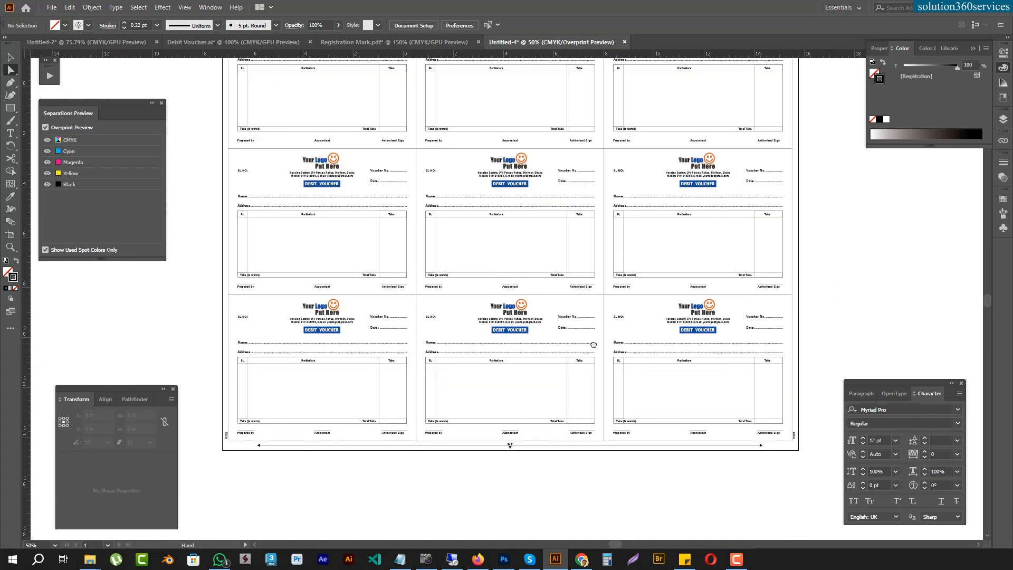
click(555, 441)
click(572, 475)
key(ctrl+space)
drag(484, 465, 665, 400)
drag(426, 373, 641, 378)
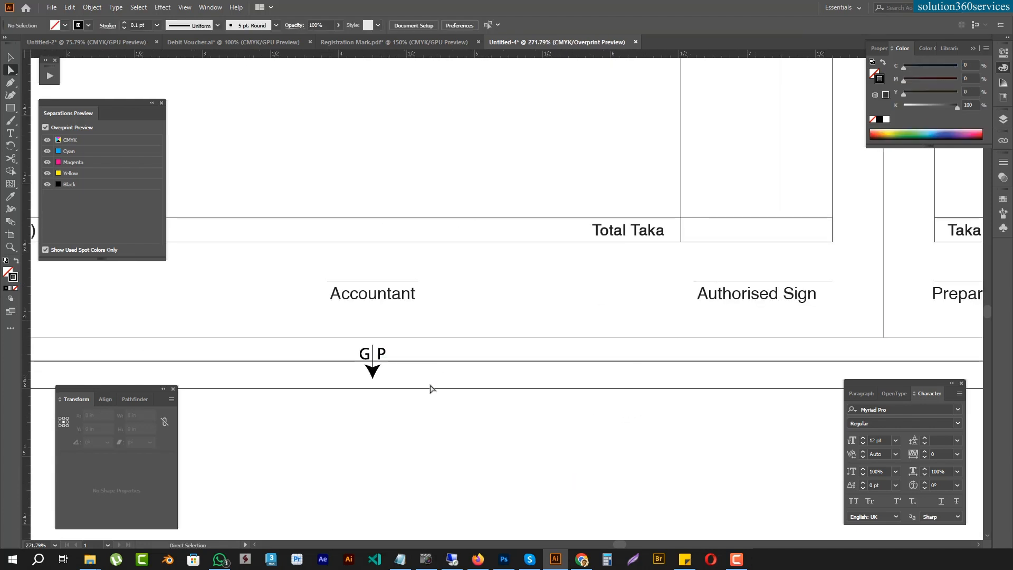
key(t)
click(442, 350)
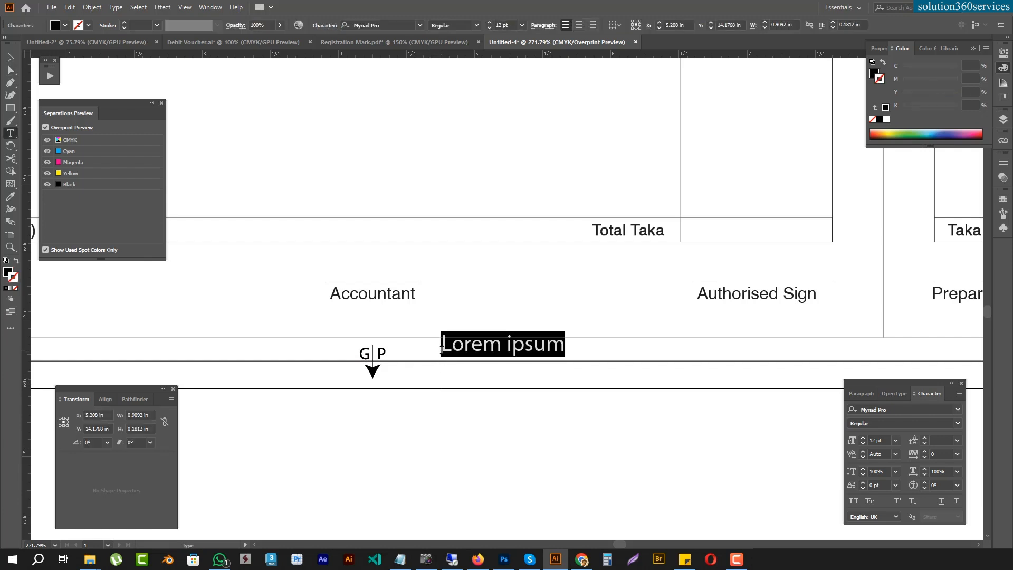
text(Line: 133)
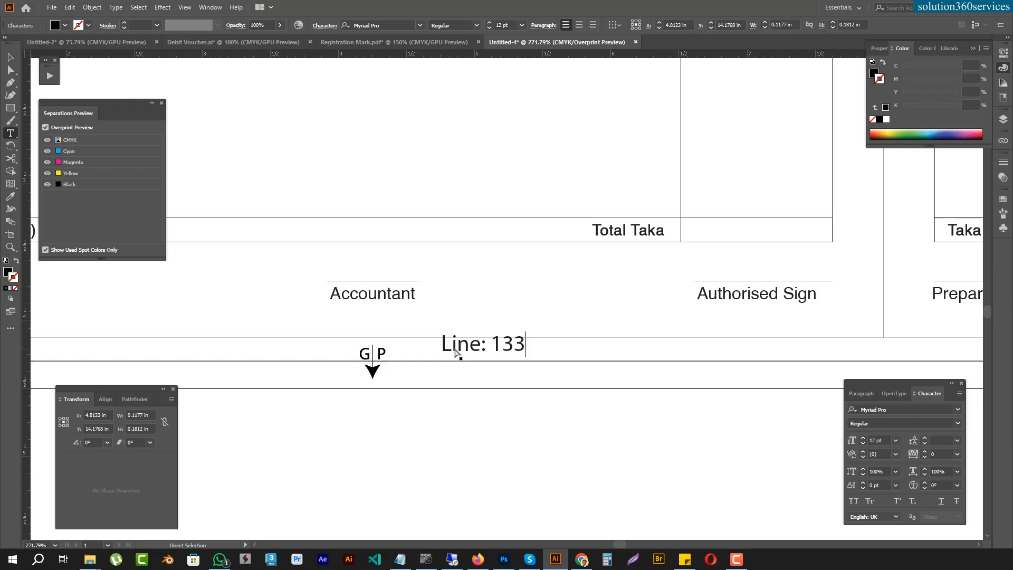
Step: Scale the "Line: 133" text down to about 7.6 pt and fit it within the lower margin beside the gripper mark
key(Escape)
drag(529, 331, 472, 359)
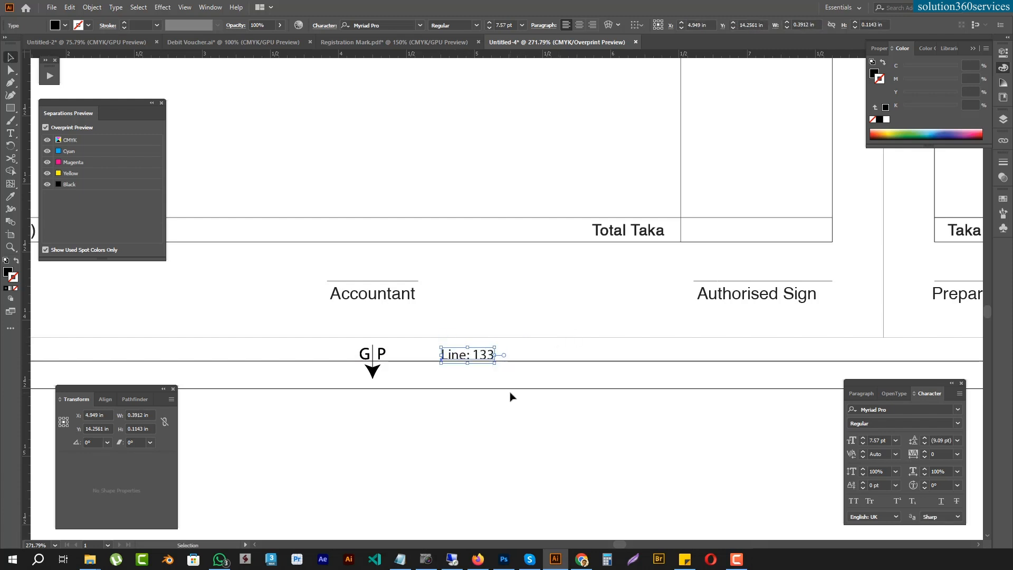
click(510, 397)
Step: Turn off the overprint preview and save the layout as "Debit voucher output" in Adobe Illustrator format with the default save options
key(ctrl+0)
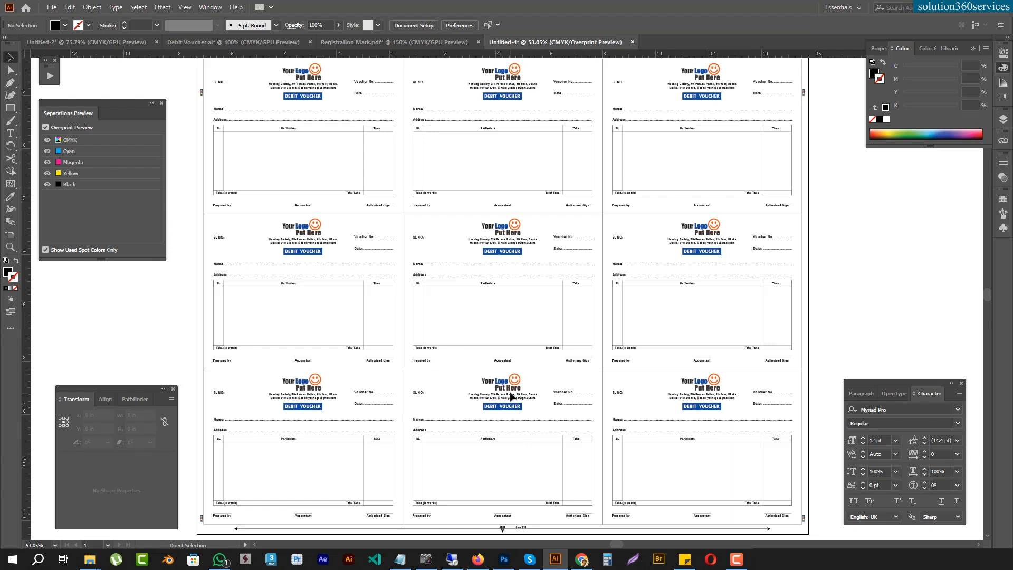
key(ctrl+minus)
drag(609, 336, 596, 329)
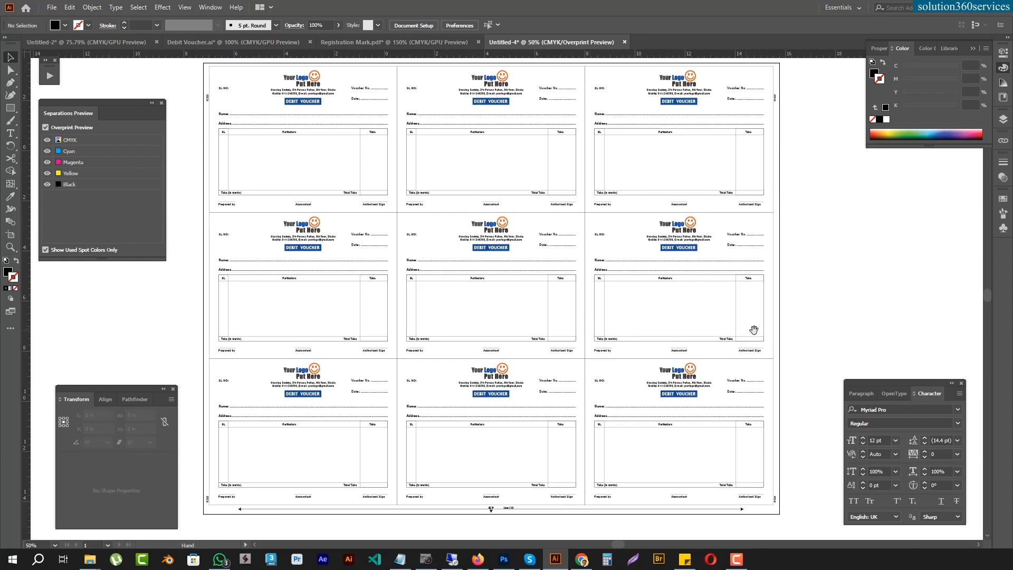
key(ctrl+alt+shift+y)
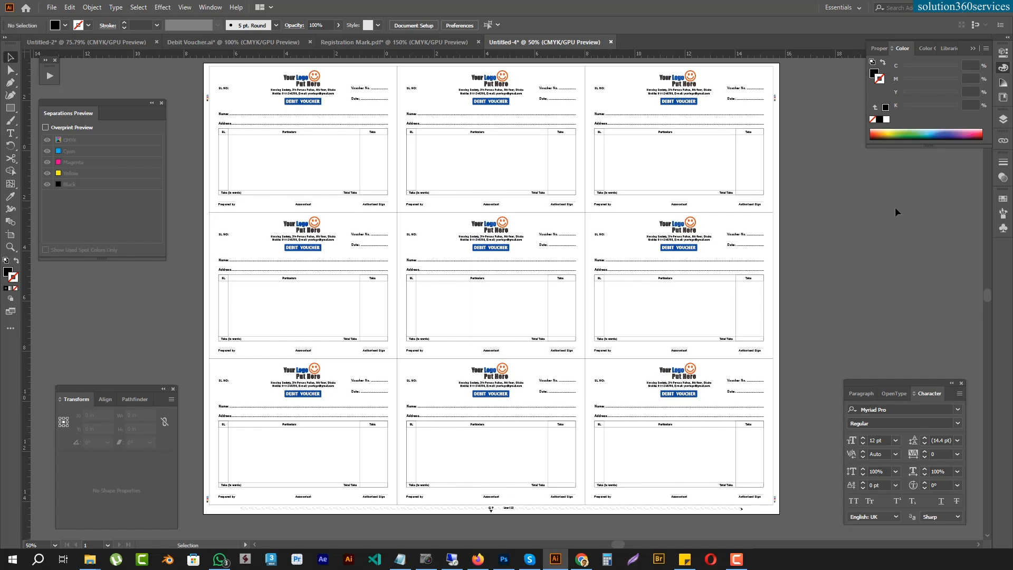
key(ctrl+s)
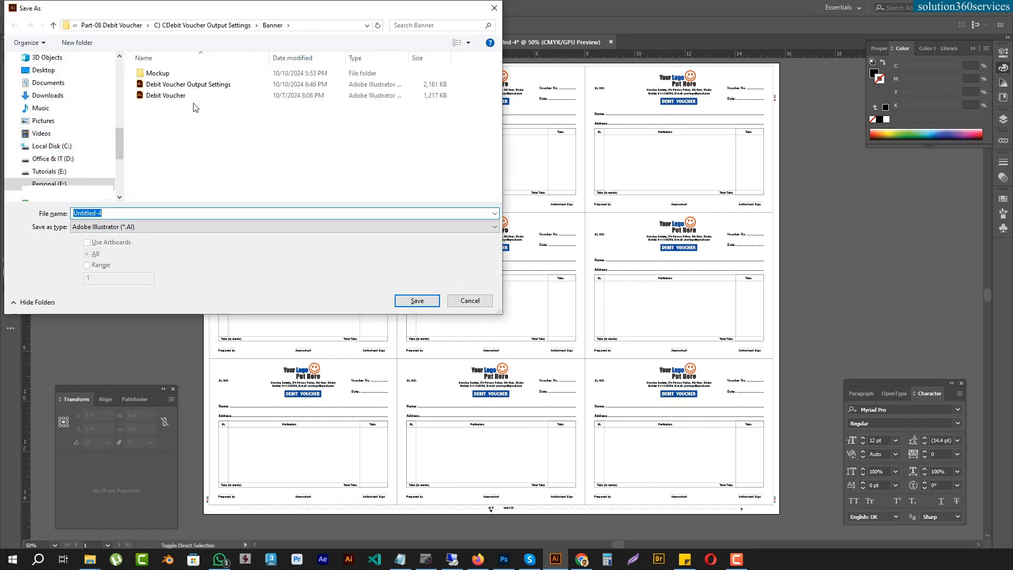
scroll(105, 109, up, 2)
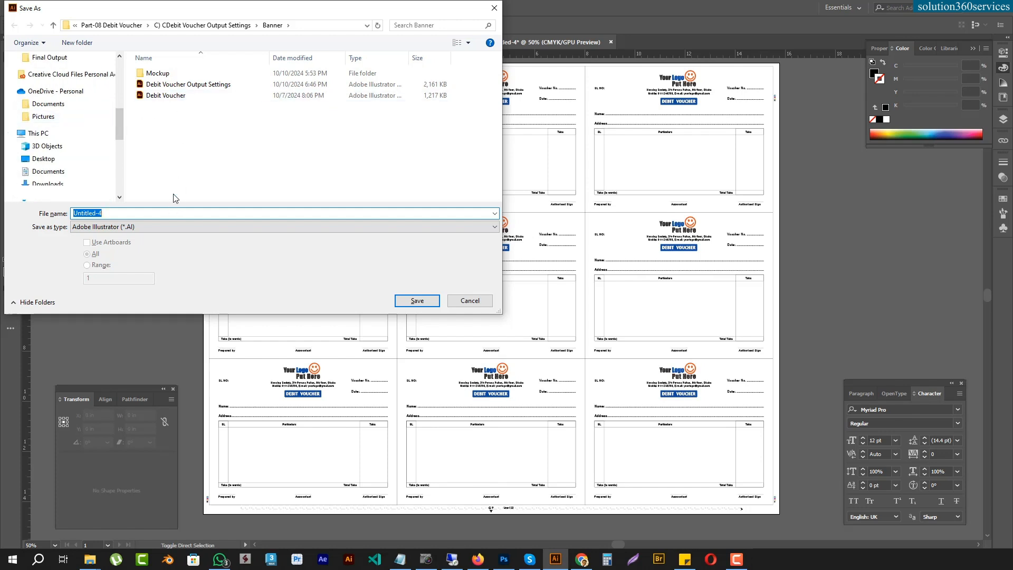
text(Debit vou)
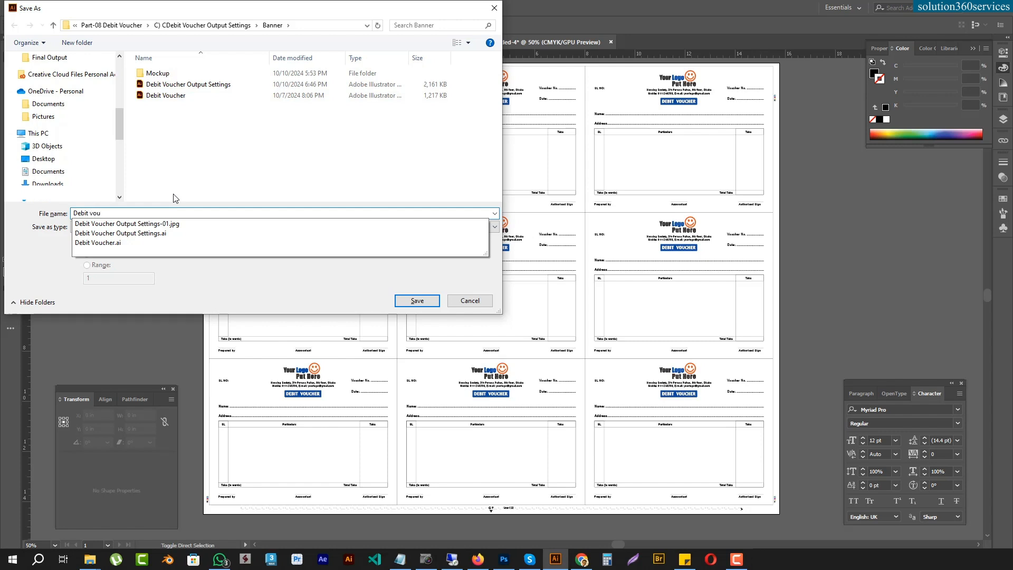
text(cher output)
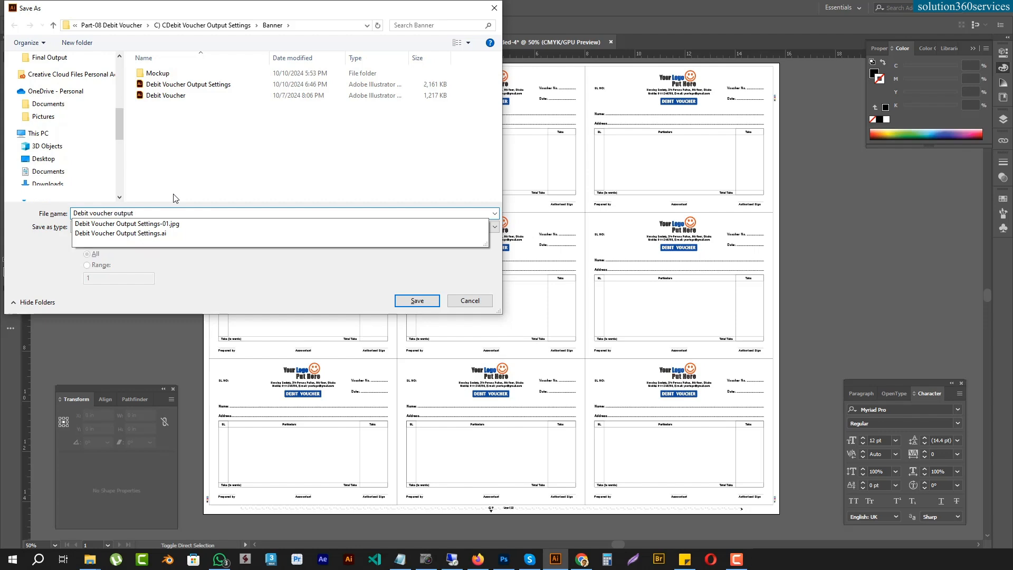
key(Return)
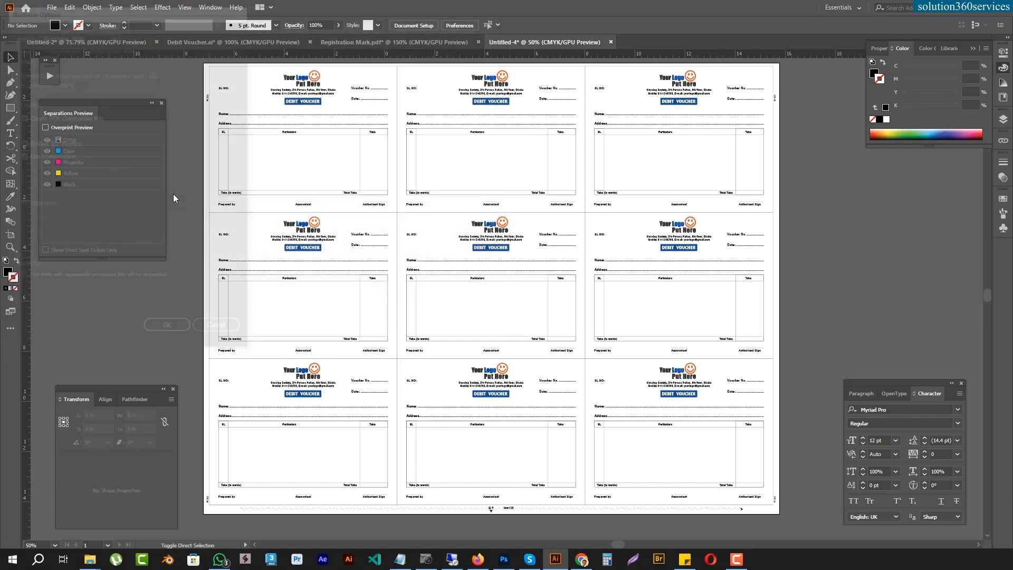
key(Return)
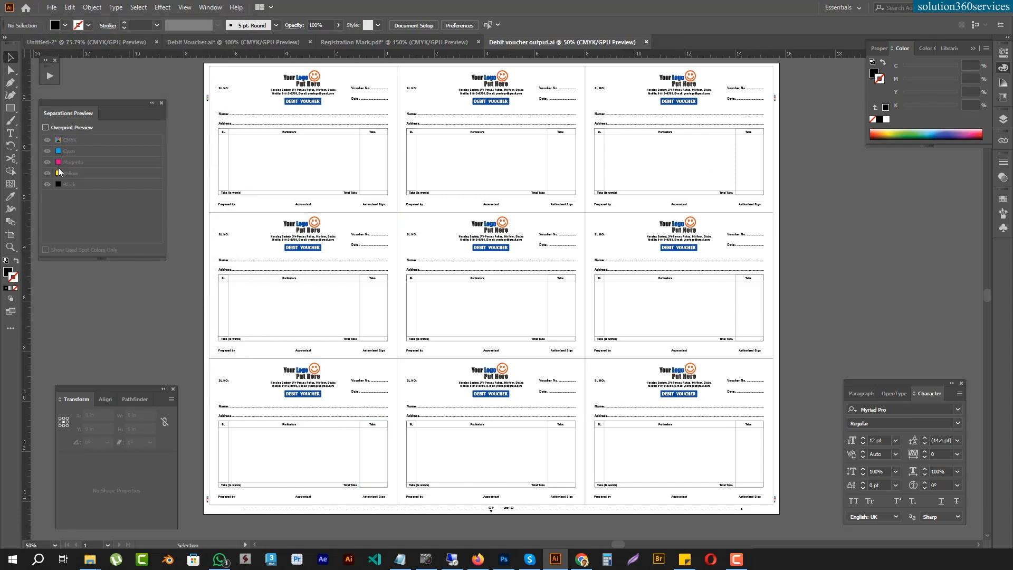
Step: Enable the overprint preview, isolate the Cyan separation and examine the CMYK mark and gripper line near the sheet's lower corner
click(46, 127)
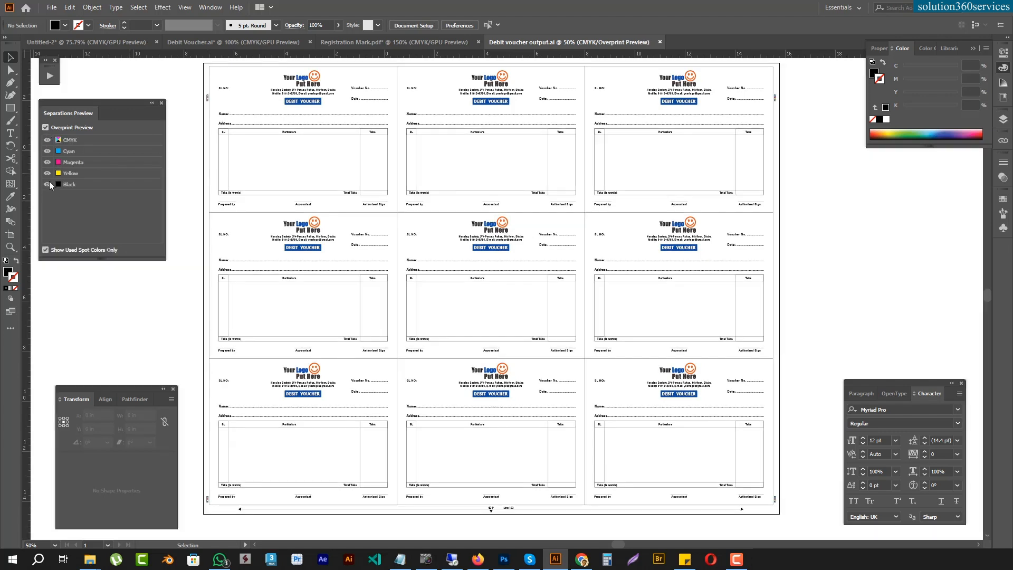
click(48, 183)
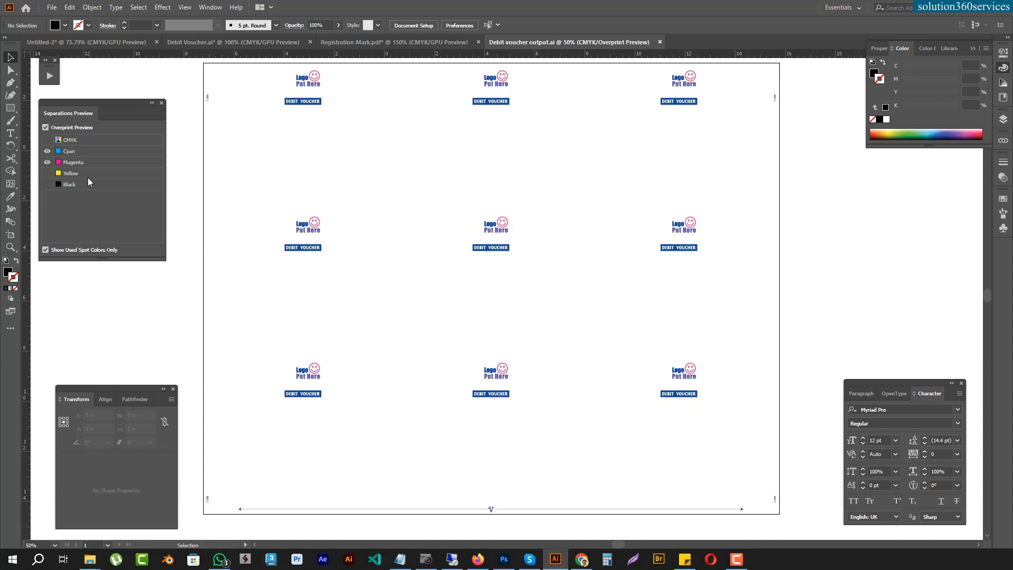
click(47, 162)
key(space)
drag(251, 484, 329, 386)
key(ctrl+space)
drag(276, 426, 557, 311)
key(space)
drag(418, 322, 751, 321)
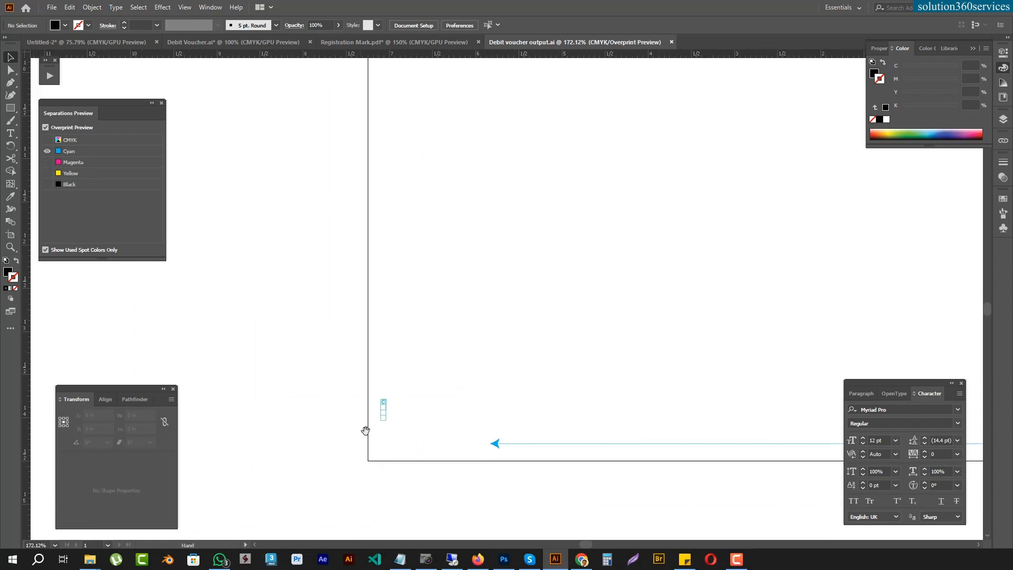
key(ctrl+space)
drag(397, 499, 939, 383)
drag(287, 280, 755, 369)
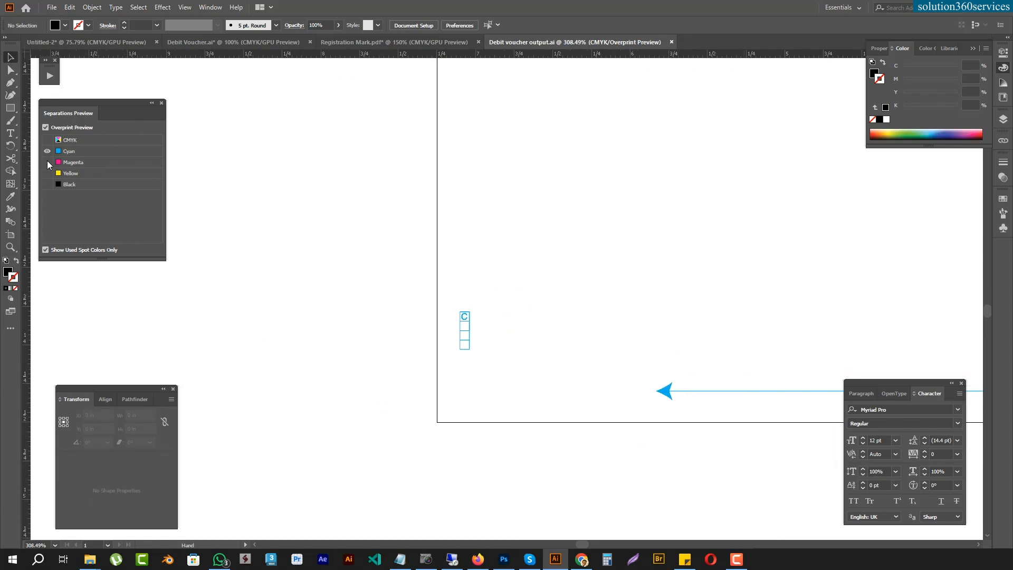
Step: Inspect the Magenta, Yellow and Black separations one at a time, and restore the full CMYK preview
alt+click(47, 162)
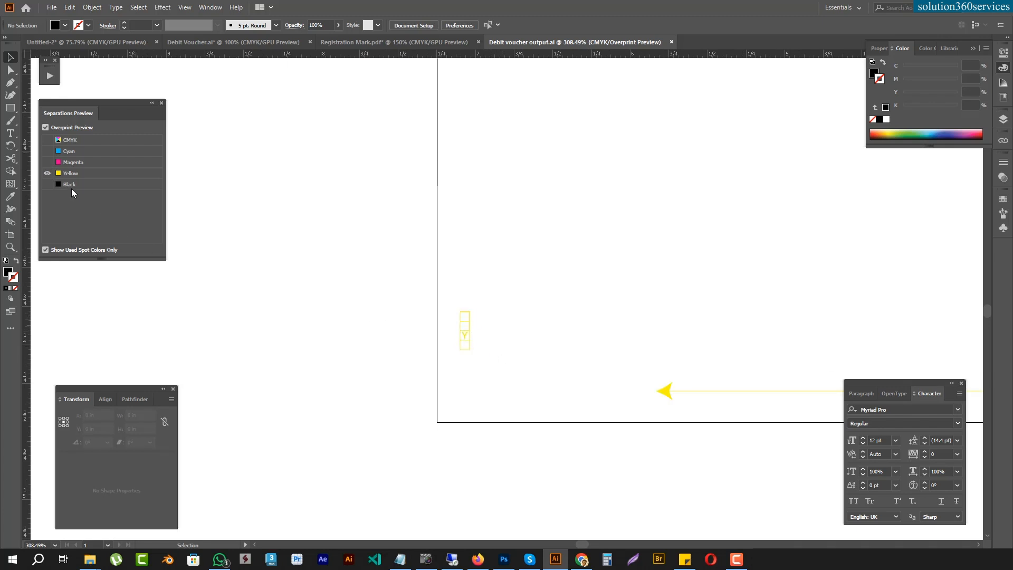
click(45, 181)
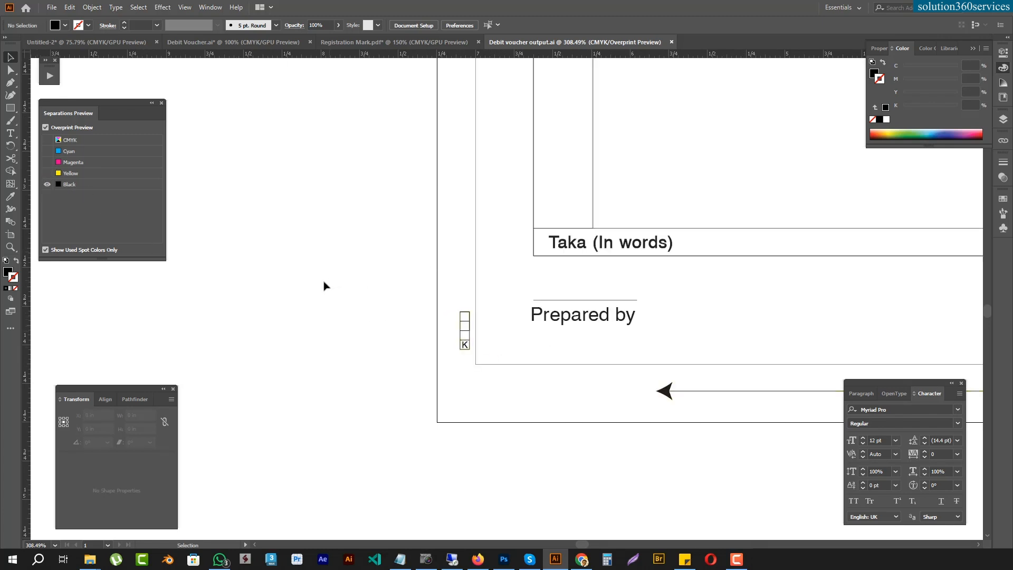
click(47, 138)
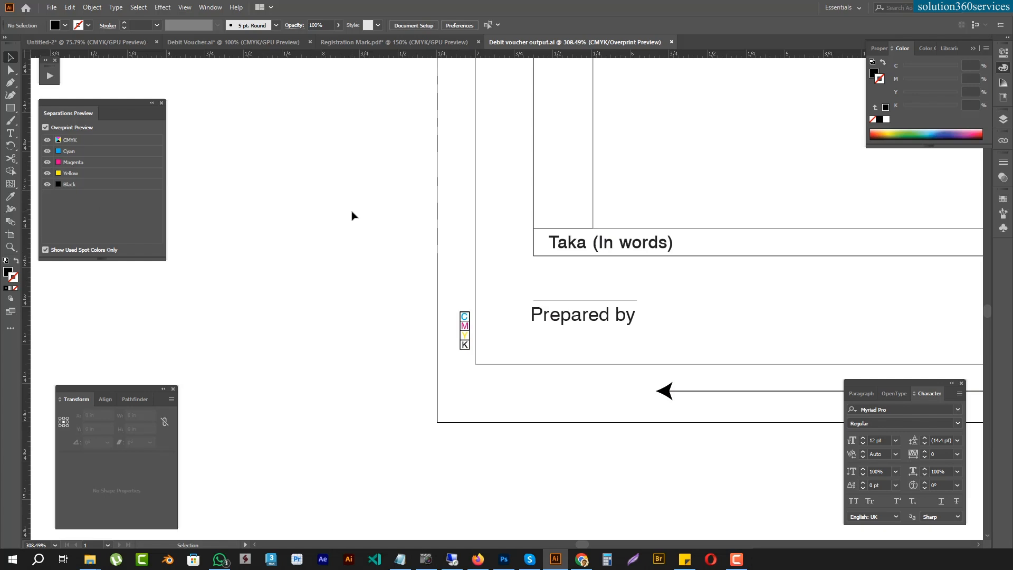
Step: Select the whole artwork and convert all its text to outlines
key(ctrl+0)
key(ctrl+minus)
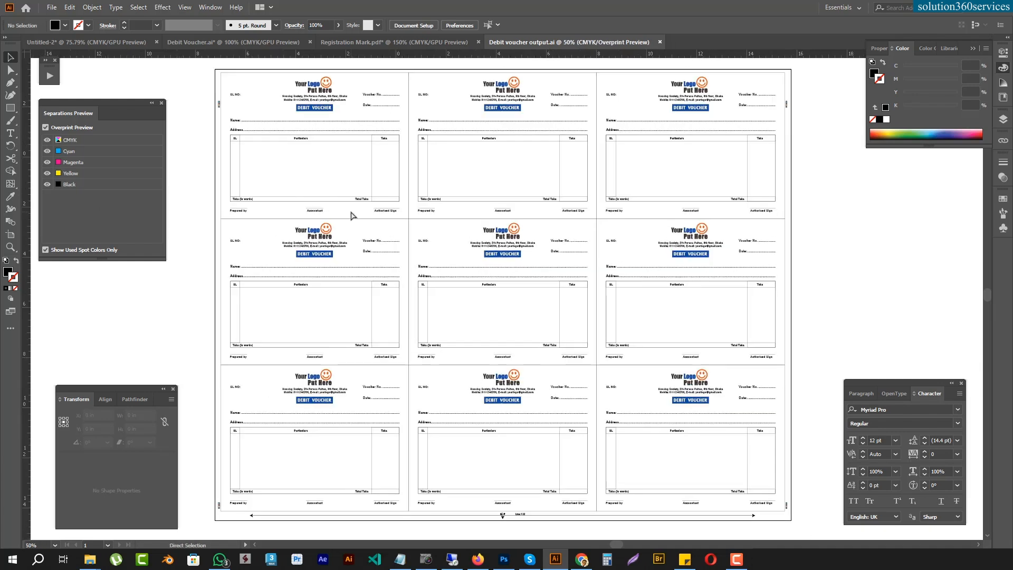
drag(403, 136, 446, 319)
drag(308, 346, 626, 177)
drag(383, 297, 636, 197)
drag(567, 248, 495, 268)
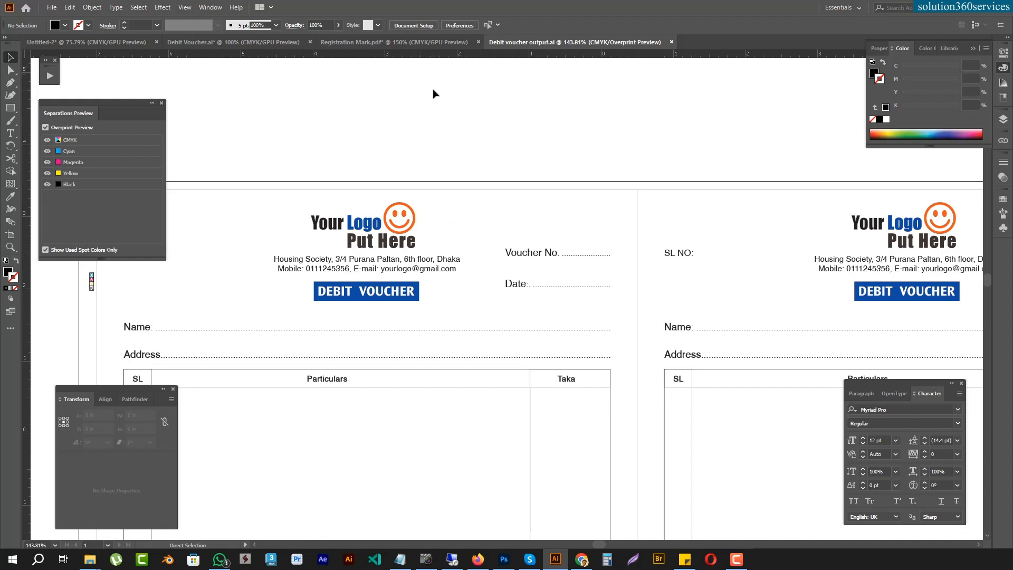
key(ctrl+a)
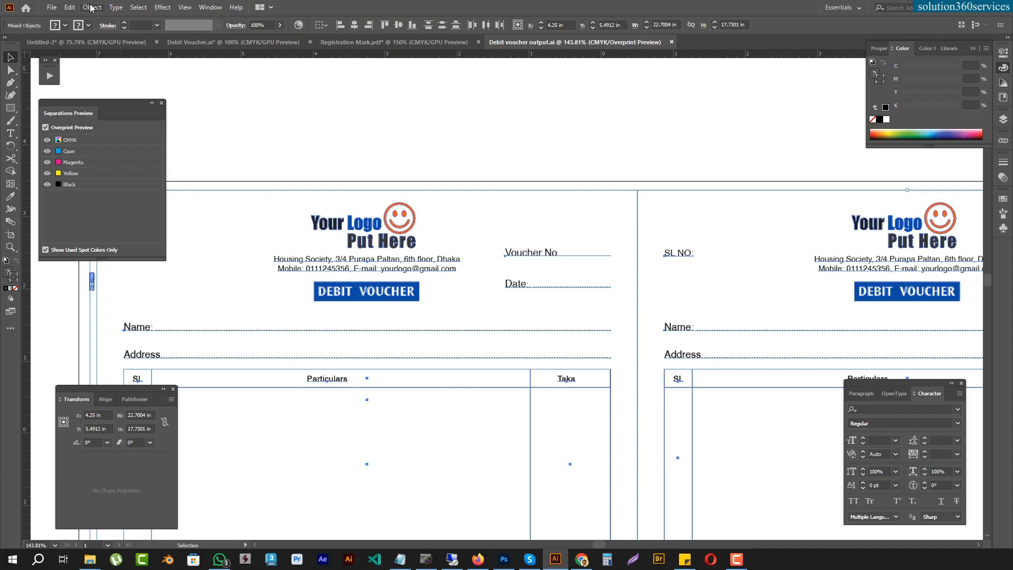
click(115, 8)
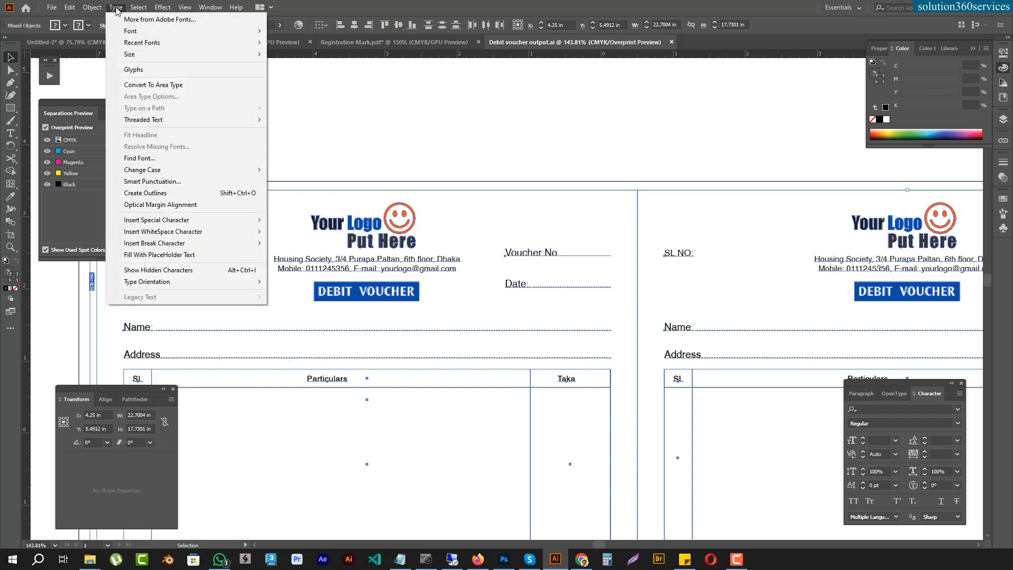
click(184, 195)
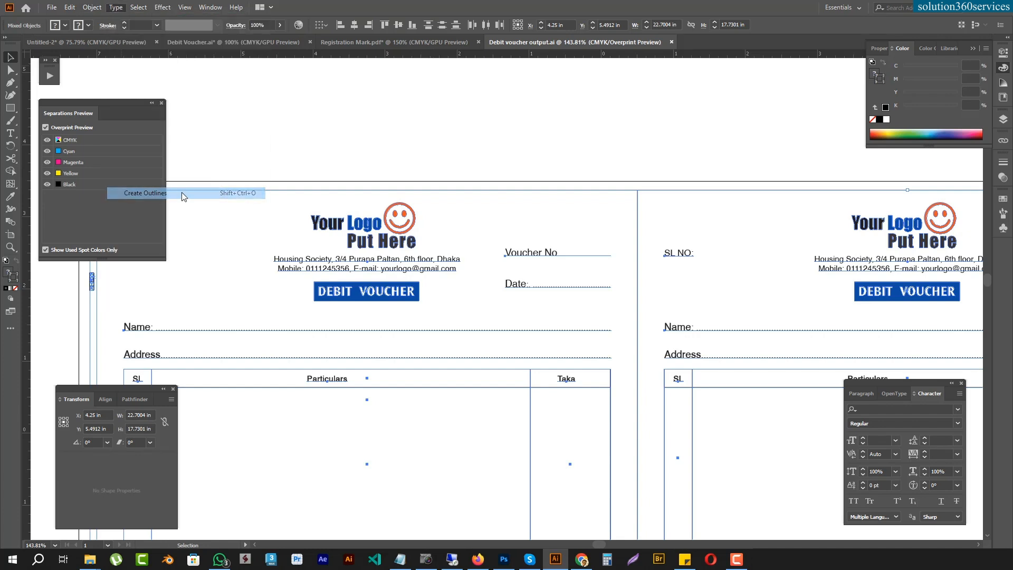
click(568, 152)
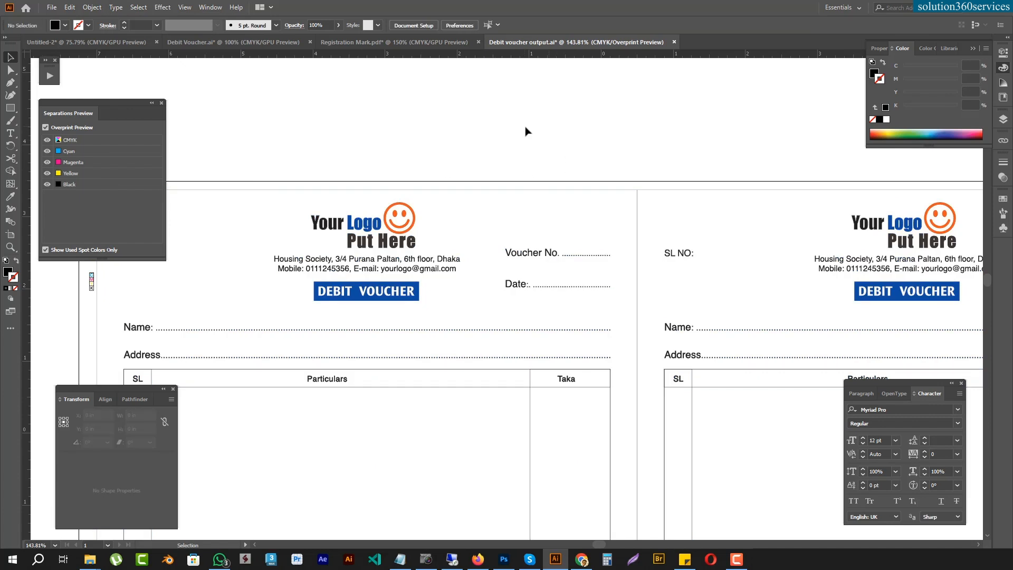
Step: Select every object sharing the orange smiley's fill color and set its magenta to 0%
click(10, 70)
click(413, 230)
click(138, 7)
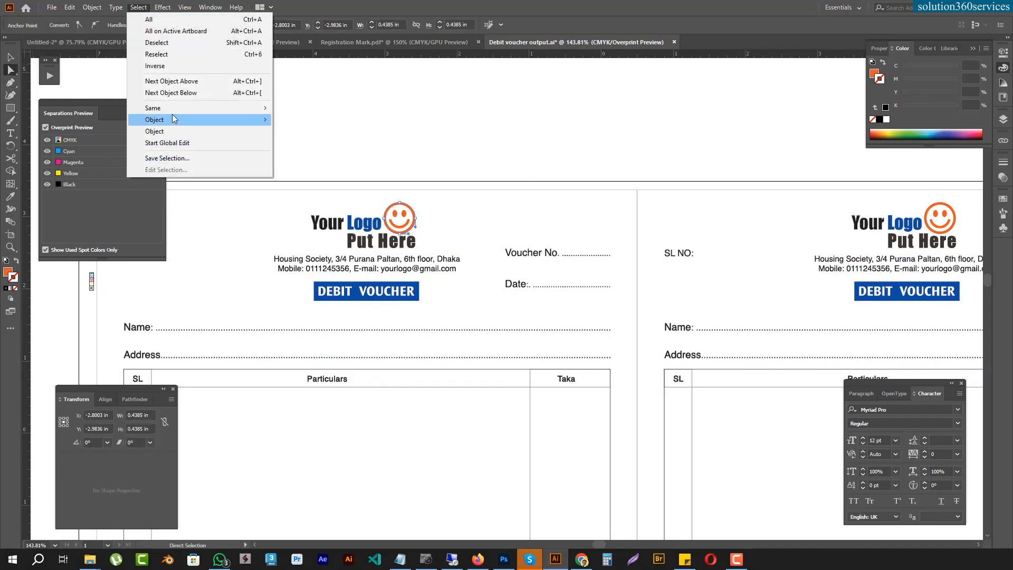
mouse_move(172, 108)
click(328, 154)
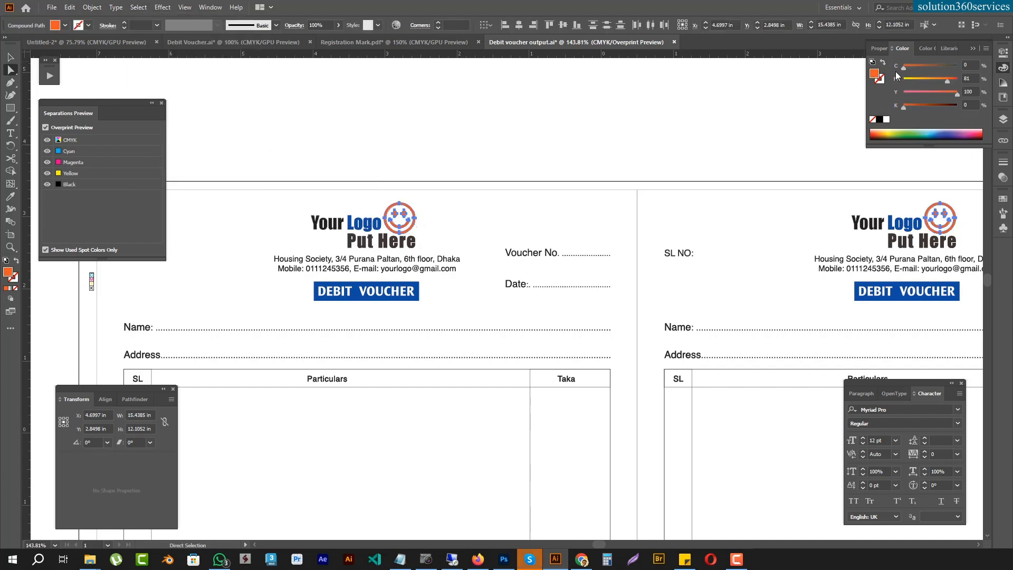
drag(950, 84, 713, 79)
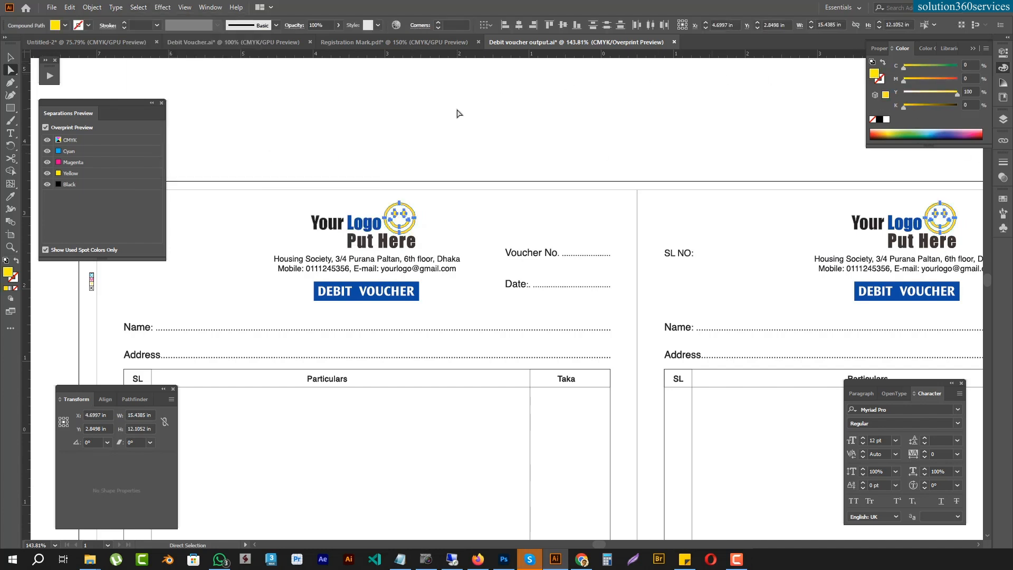
key(ctrl+shift+a)
Step: Select every object sharing the blue fill of the word "Logo" and set its magenta to 0%
click(366, 225)
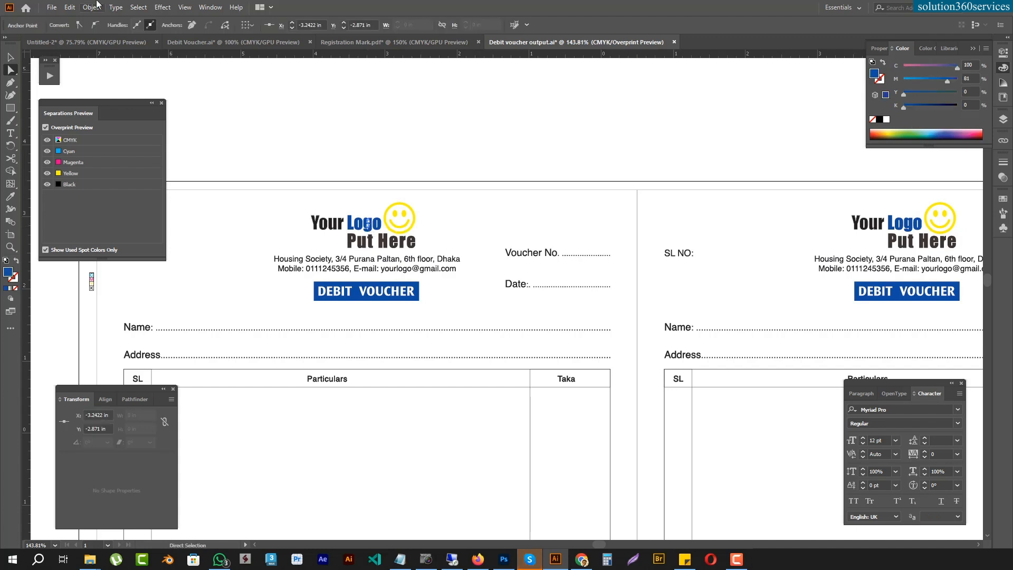
click(138, 7)
mouse_move(177, 110)
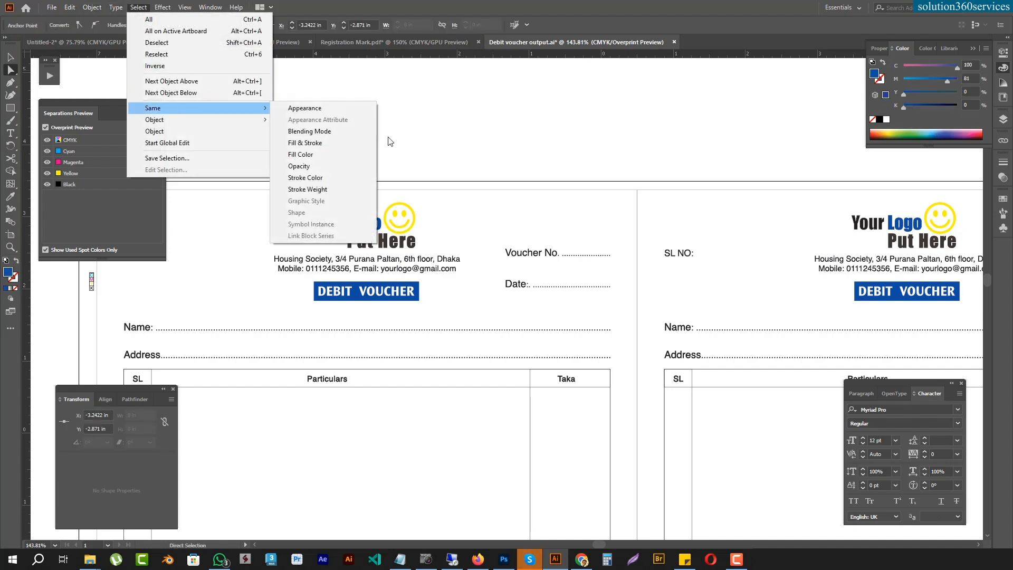
click(332, 155)
drag(925, 80, 604, 84)
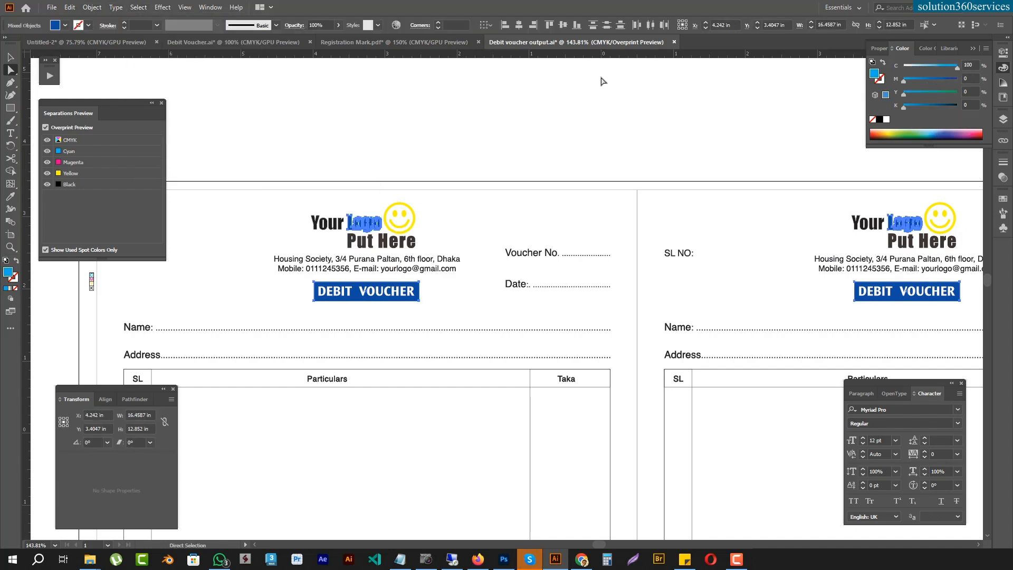
Step: Select every object sharing the dark gray fill of the words "Put Here" and set its color to C 0, M 0, Y 0, K 80
click(426, 125)
click(402, 246)
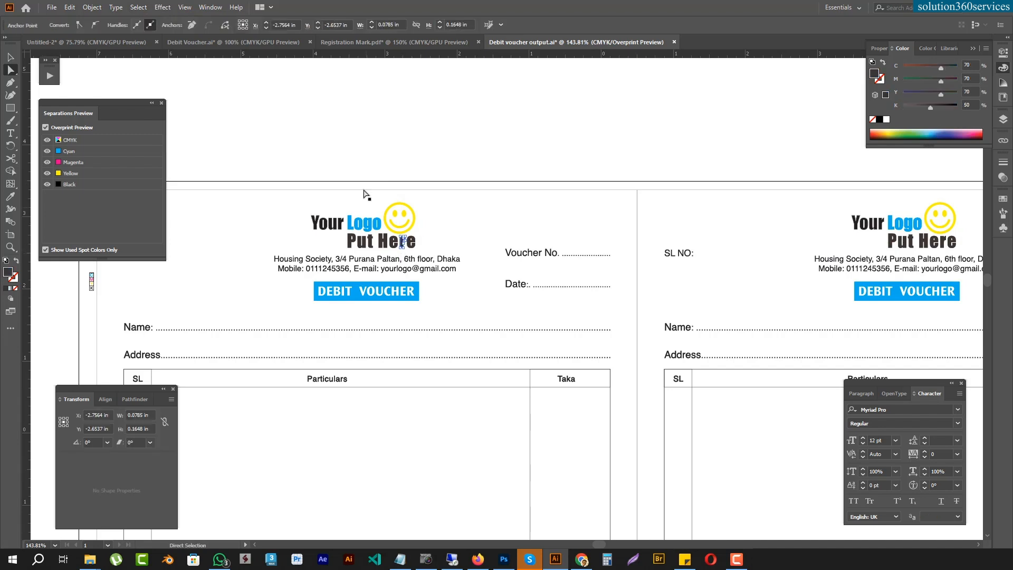
click(138, 7)
mouse_move(168, 105)
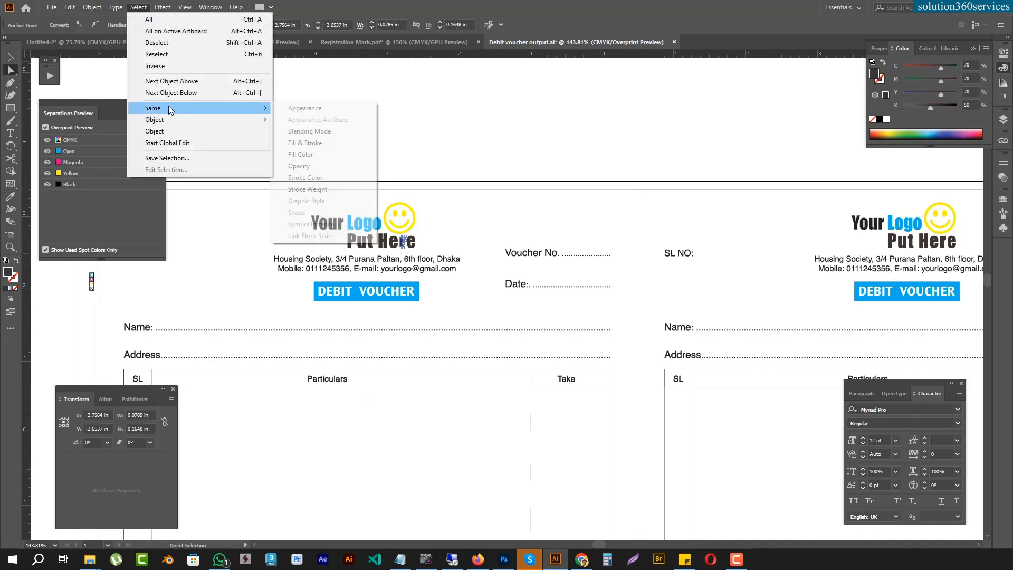
click(332, 155)
drag(923, 94, 743, 58)
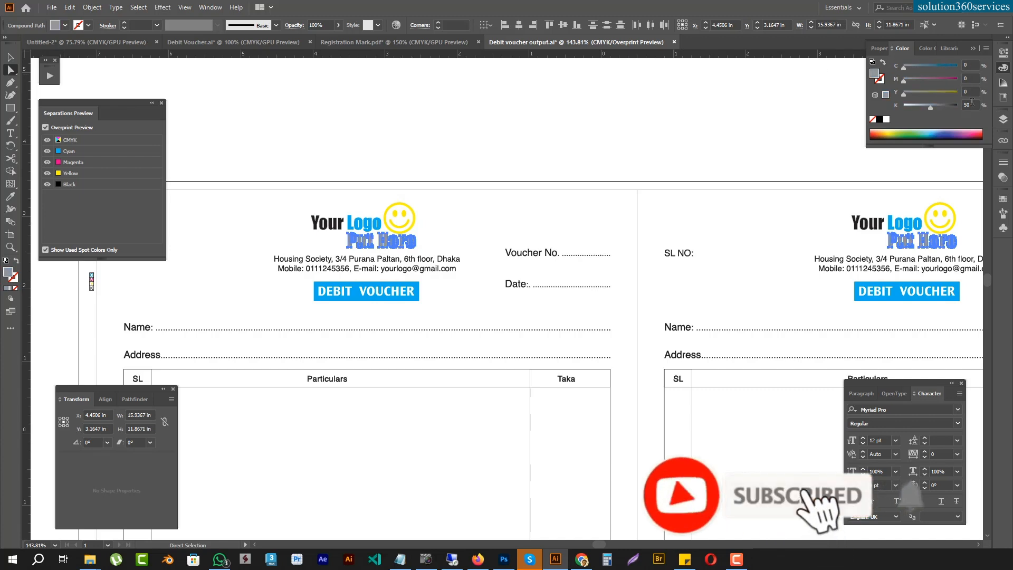
drag(972, 104, 805, 91)
text(80)
key(Return)
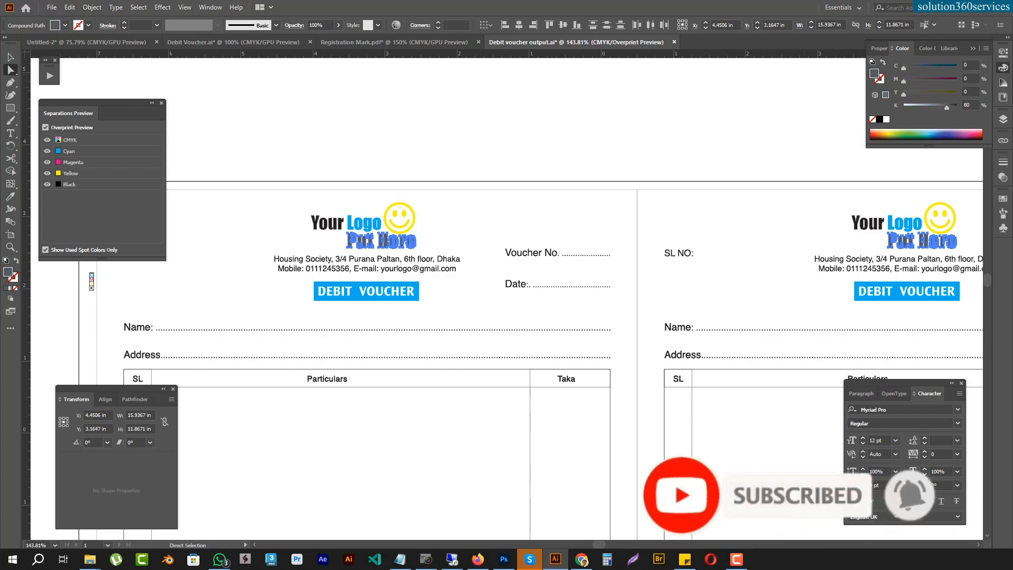
click(584, 122)
Step: Review the recolored logos across the whole nine-up sheet, then up close in the lower vouchers
key(ctrl+minus)
key(ctrl+minus)
key(ctrl+minus)
key(ctrl+minus)
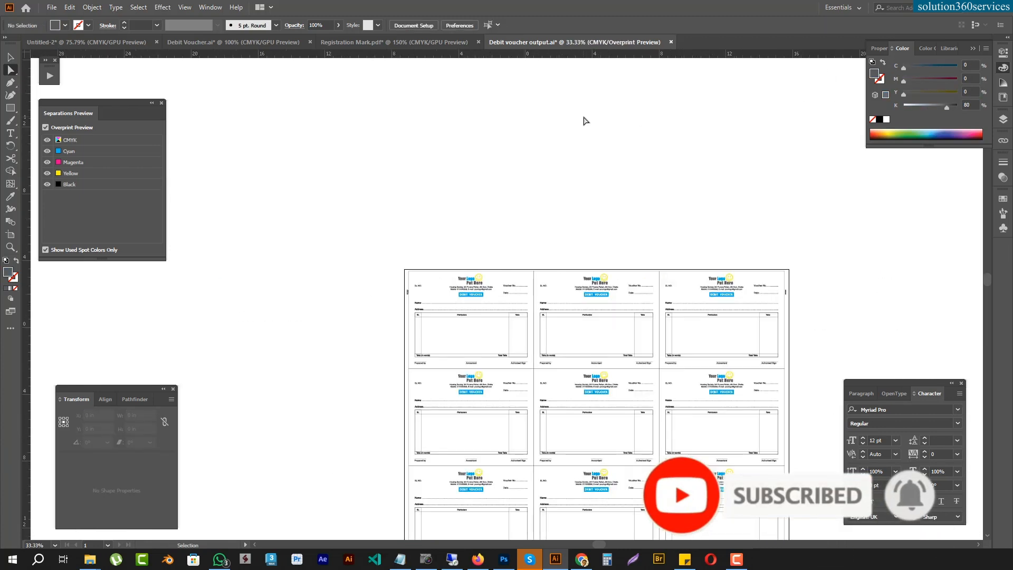
drag(583, 349, 468, 163)
drag(454, 223, 486, 371)
drag(348, 462, 376, 477)
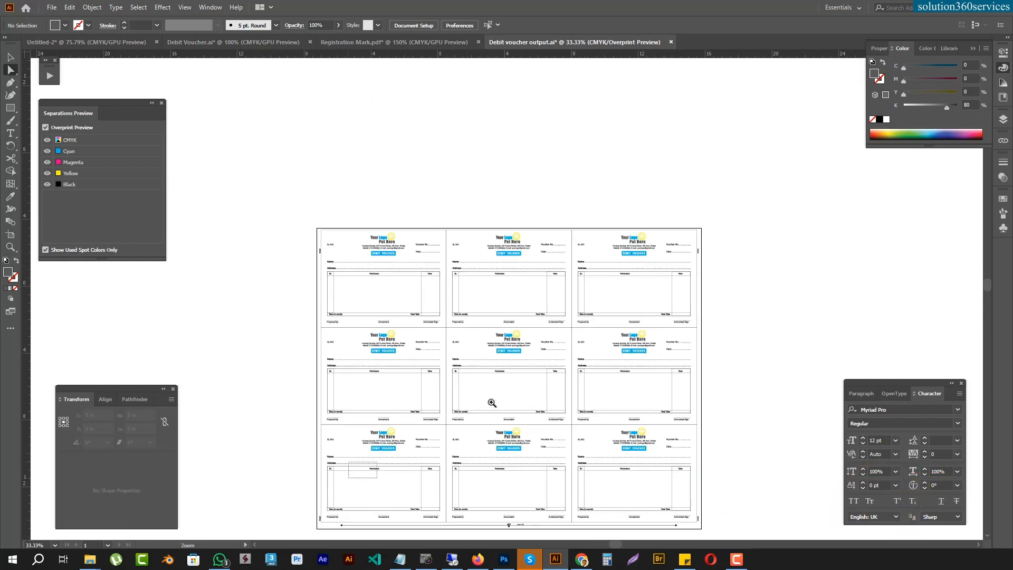
drag(492, 402, 682, 362)
drag(468, 349, 737, 327)
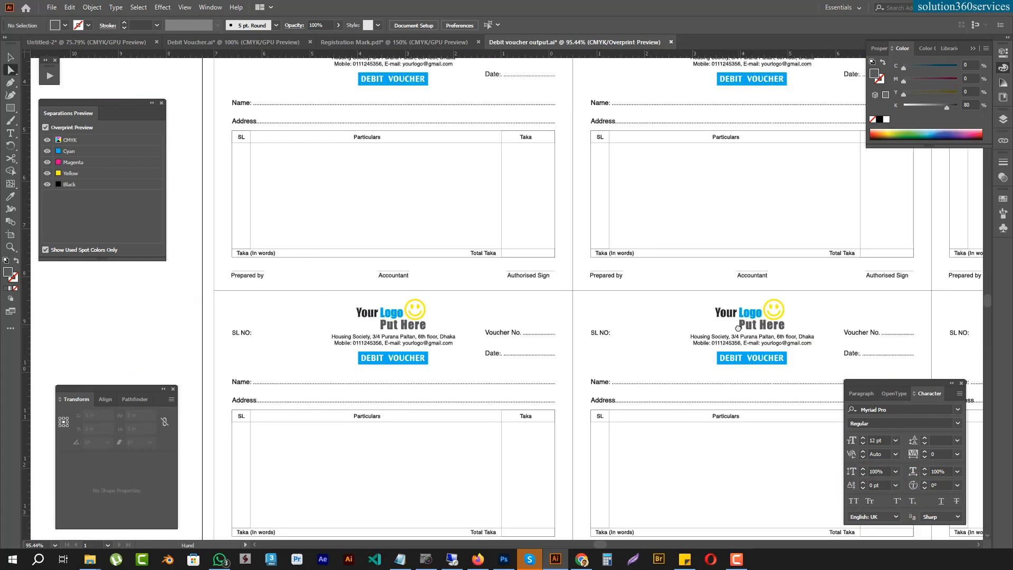
Step: Inspect the Black, Yellow, Magenta and Cyan separations without the other plates, and restore the full CMYK preview
click(47, 151)
click(47, 174)
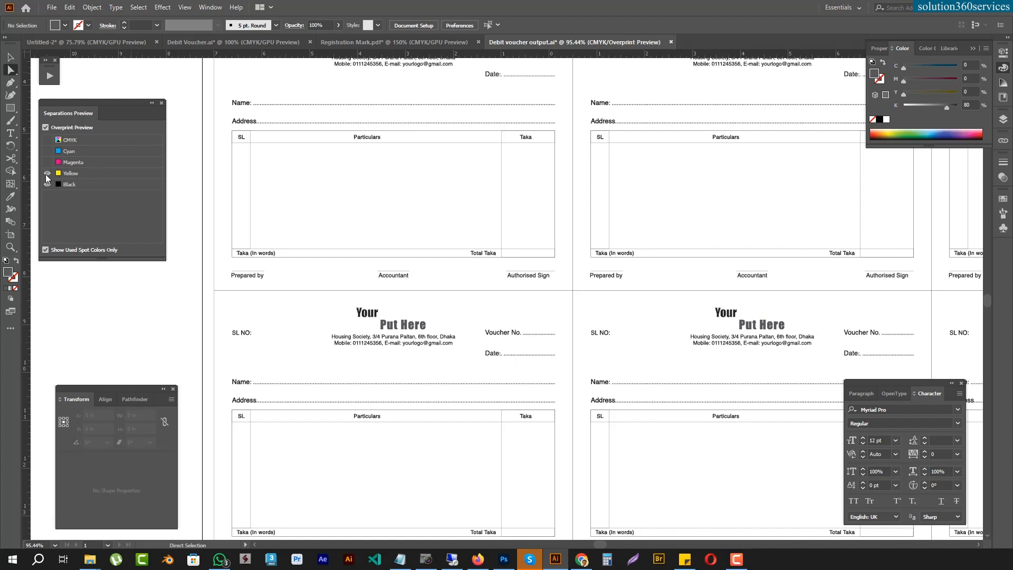
click(47, 173)
click(47, 184)
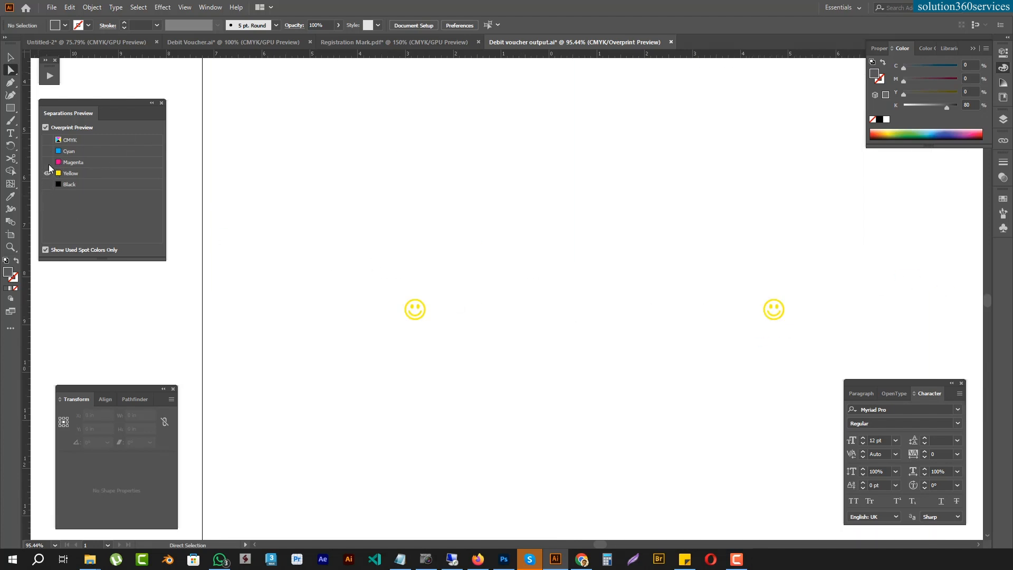
click(47, 174)
drag(631, 188, 581, 271)
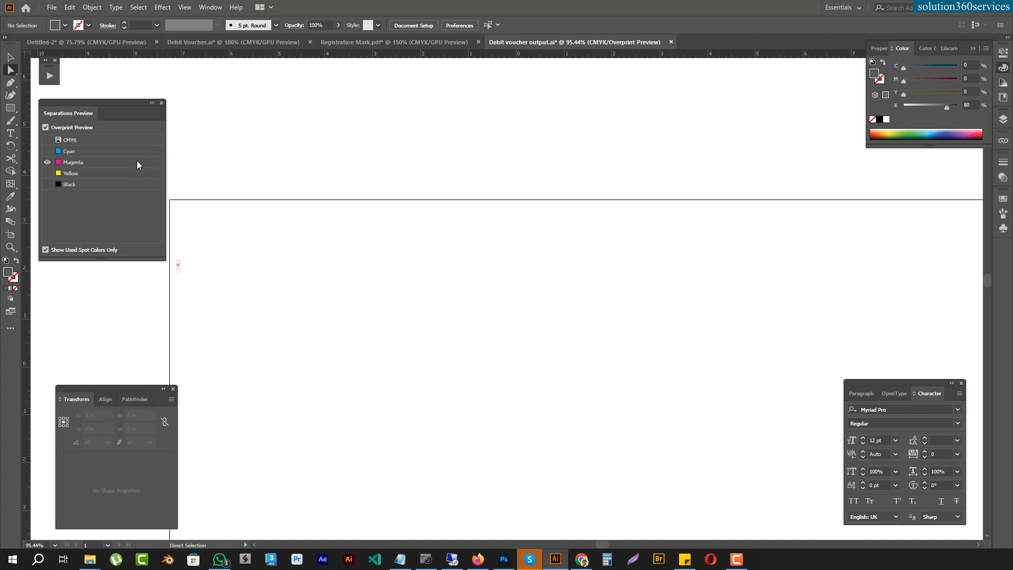
click(47, 151)
click(49, 140)
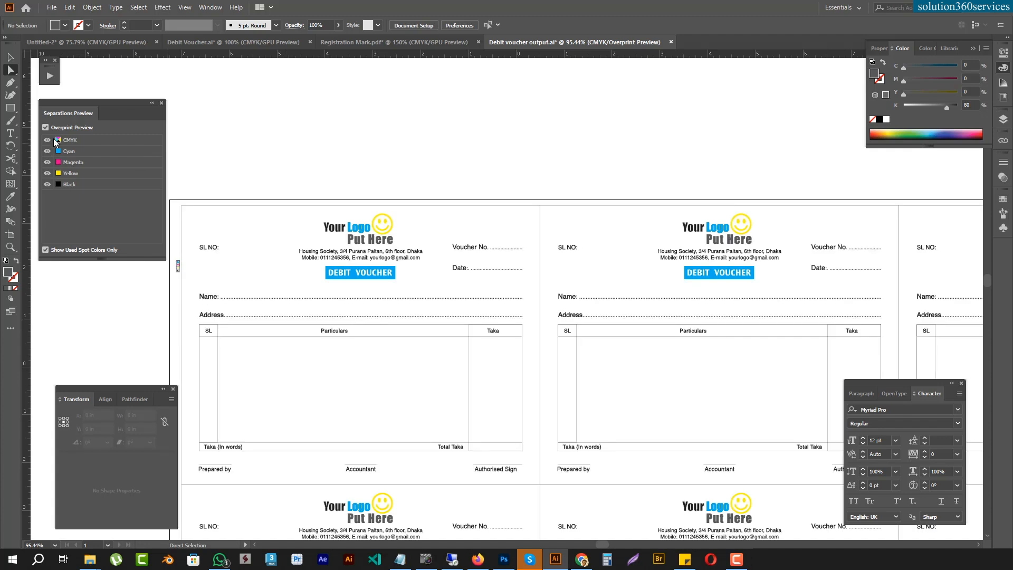
Step: Examine the vouchers, sheet edges and color marks across the layout in the full CMYK preview
drag(436, 231, 515, 195)
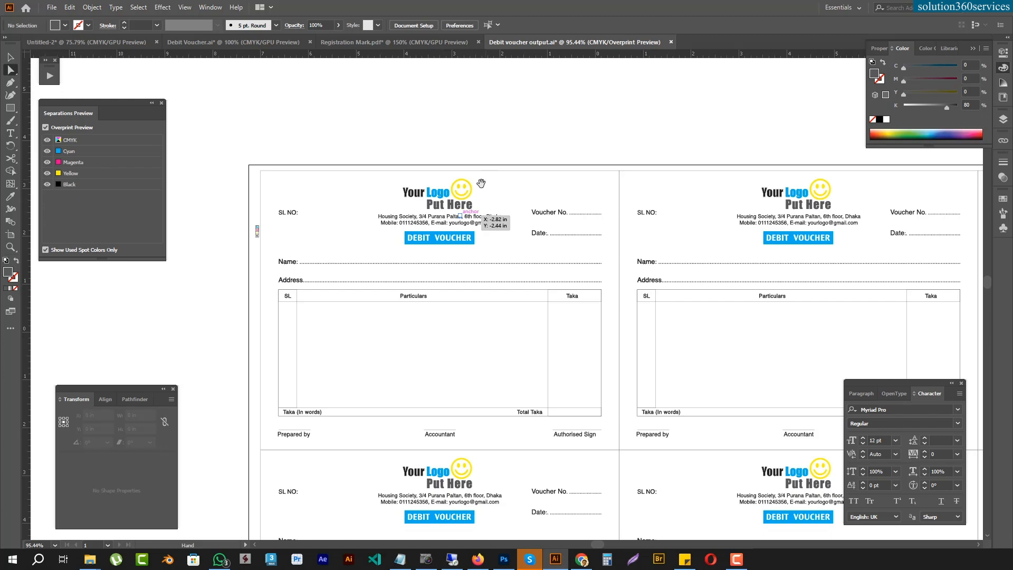
drag(691, 427, 562, 120)
drag(569, 378, 680, 77)
drag(708, 122, 515, 400)
key(ctrl+minus)
key(ctrl+minus)
key(ctrl+minus)
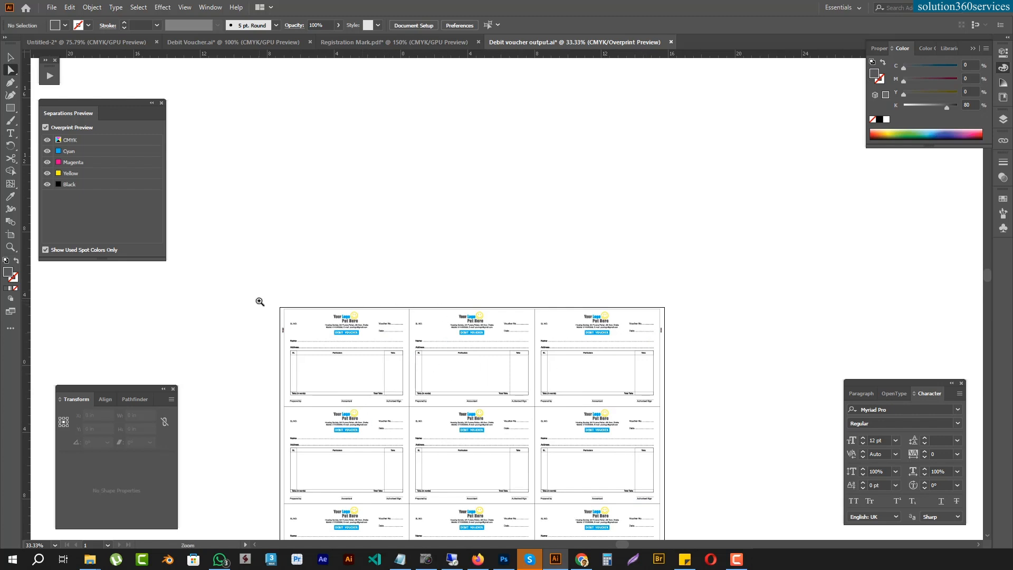
drag(281, 348, 643, 239)
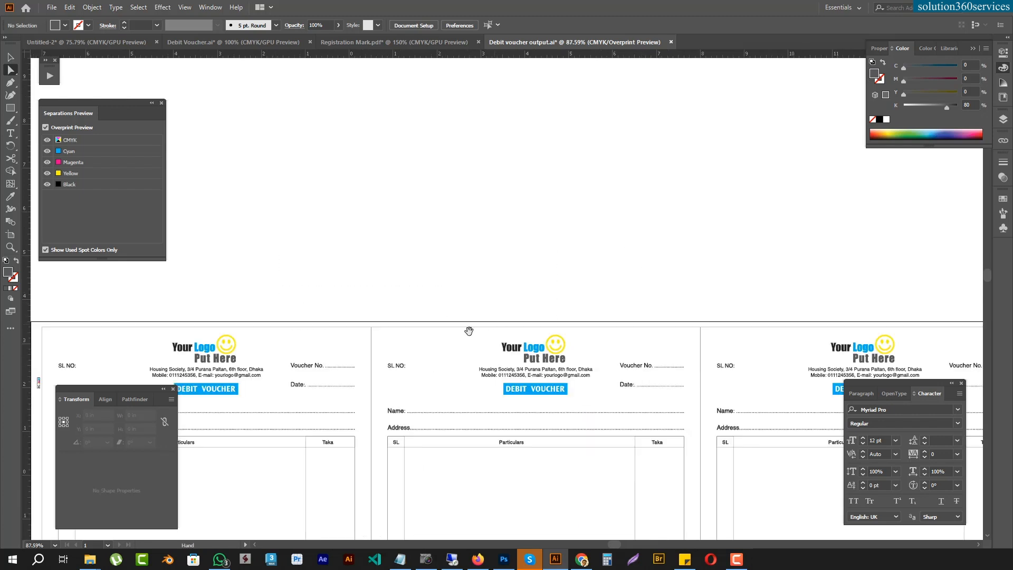
drag(491, 324, 739, 266)
drag(567, 430, 482, 83)
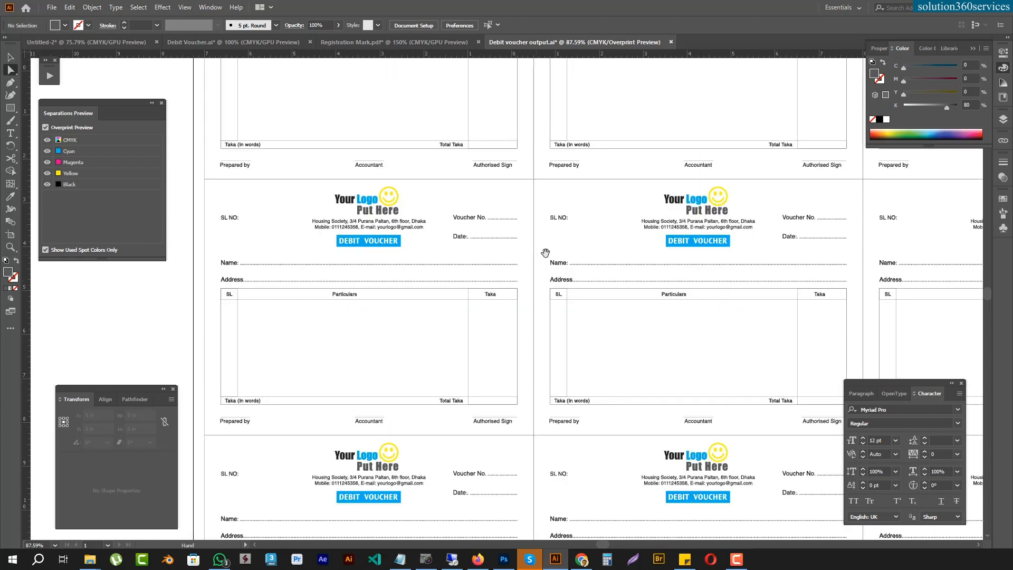
drag(548, 190, 567, 480)
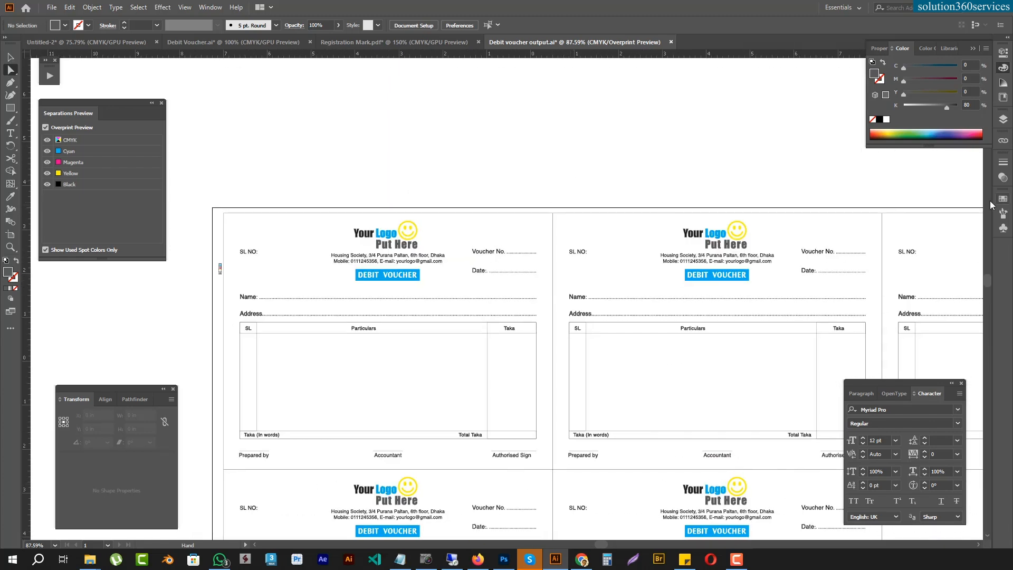
drag(908, 212, 590, 210)
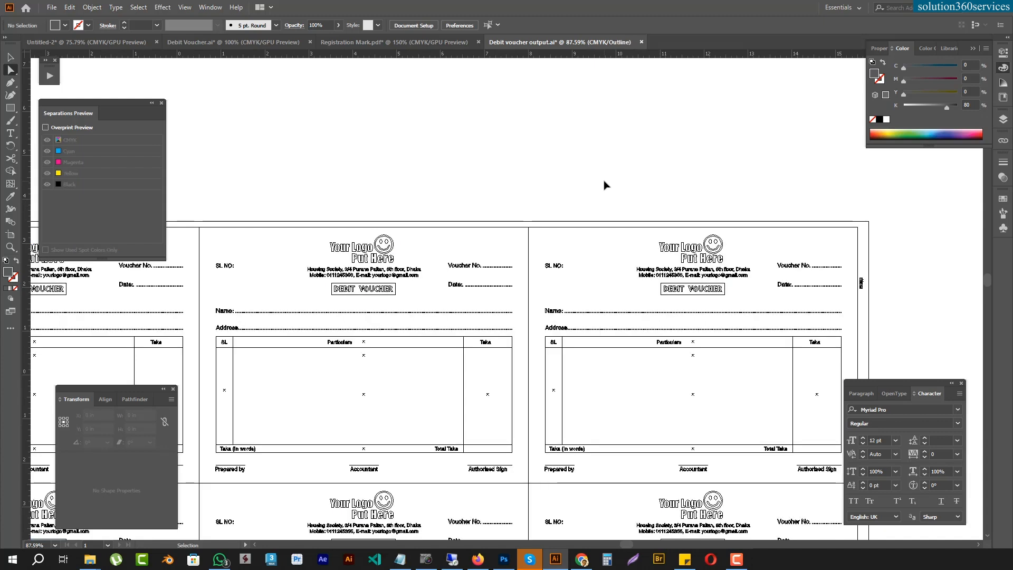
Step: Switch the document from Outline view to the standard preview with overprint preview off, showing the sheet at 33.33%
key(ctrl+alt+shift+y)
key(ctrl+minus)
key(ctrl+minus)
key(ctrl+minus)
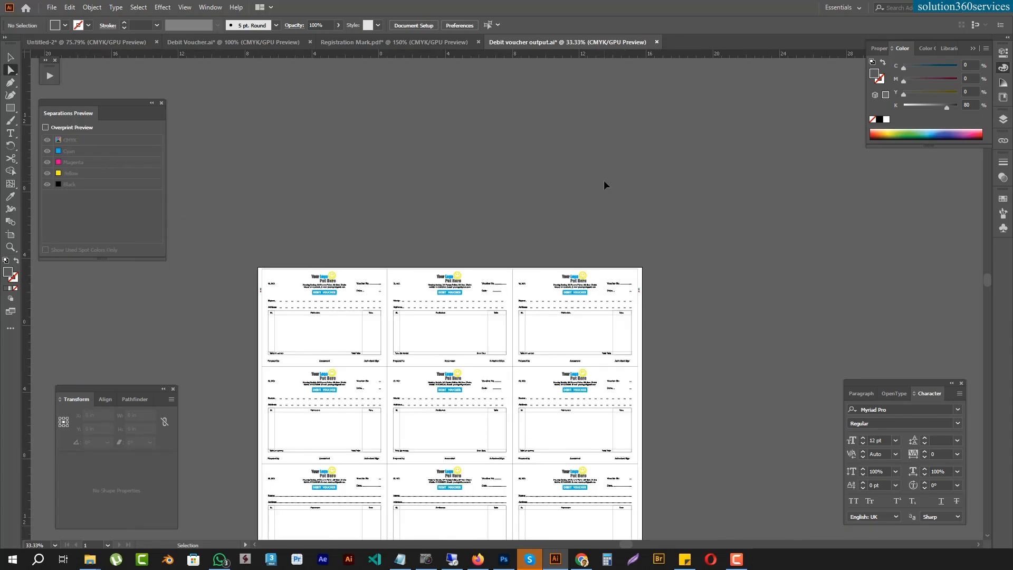
Step: Deselect the artwork and clear all guides from the document
key(ctrl+a)
click(563, 193)
click(185, 7)
mouse_move(177, 8)
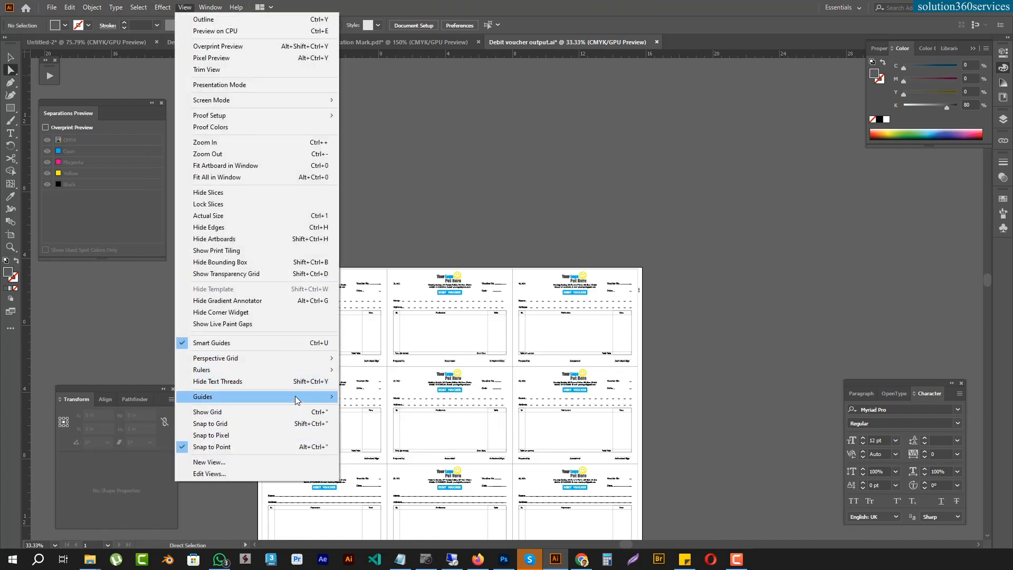
mouse_move(311, 398)
click(369, 444)
Step: Select all the artwork to check whether Create Outlines still applies, turn on hidden characters, and deselect
drag(716, 349, 742, 171)
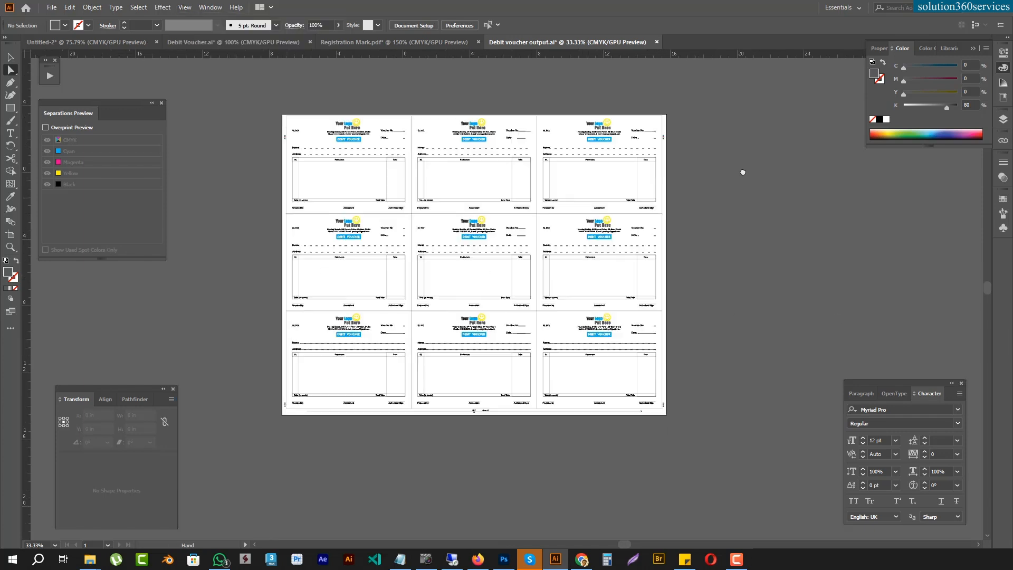
key(ctrl+a)
click(96, 8)
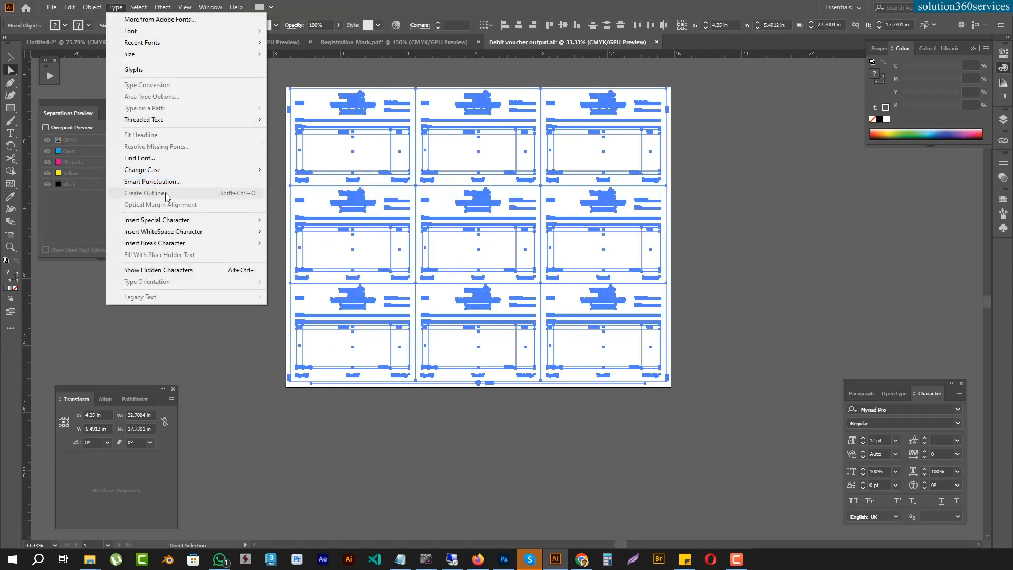
click(239, 270)
click(254, 194)
drag(255, 184, 219, 259)
Step: Check the document for remaining fonts with Find Font and close the dialog
click(117, 8)
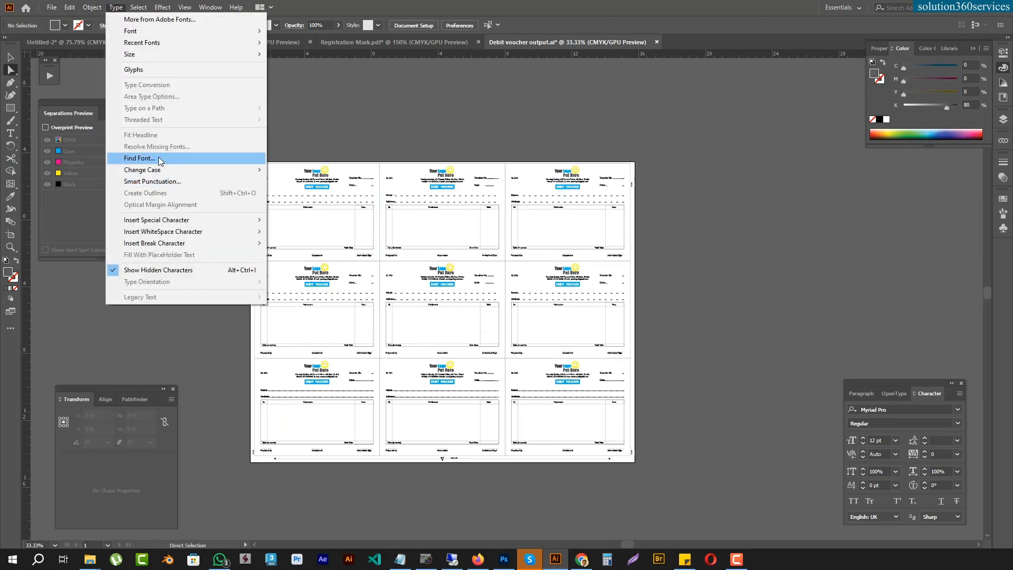
click(156, 157)
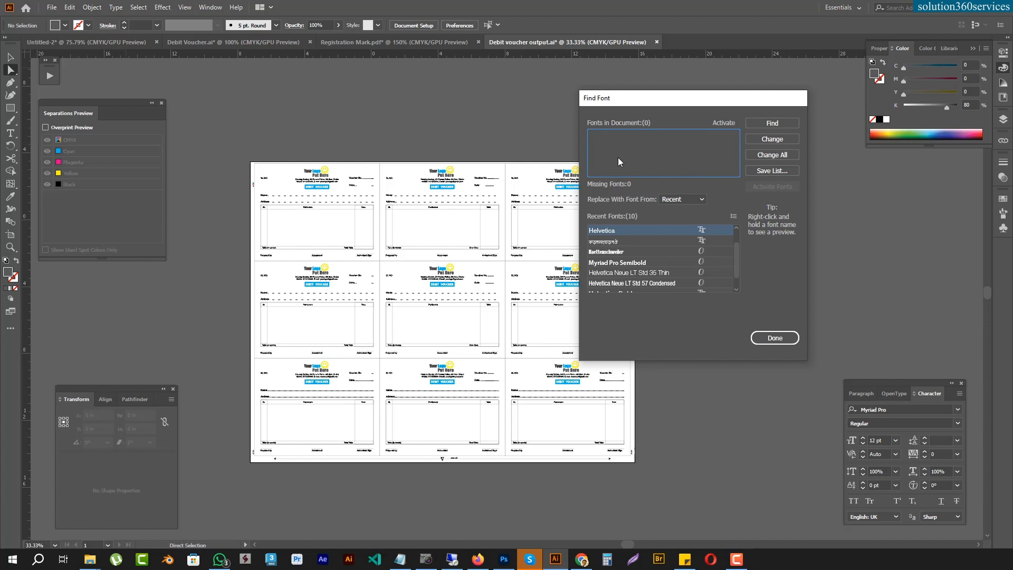
click(774, 337)
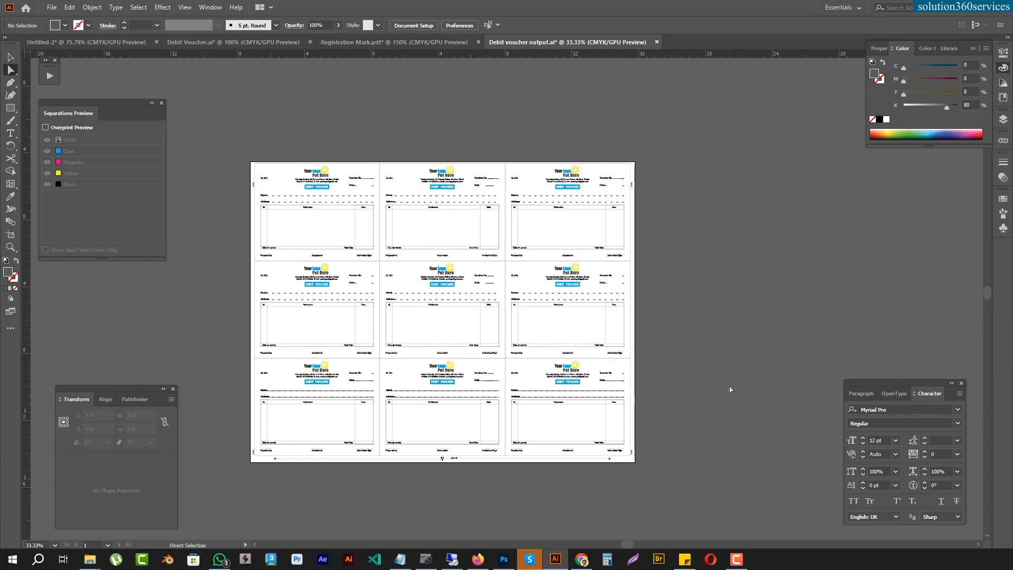
Step: Save the document as an Illustrator EPS file named "Debit voucher output", with Adobe PostScript set to LanguageLevel 3
click(52, 8)
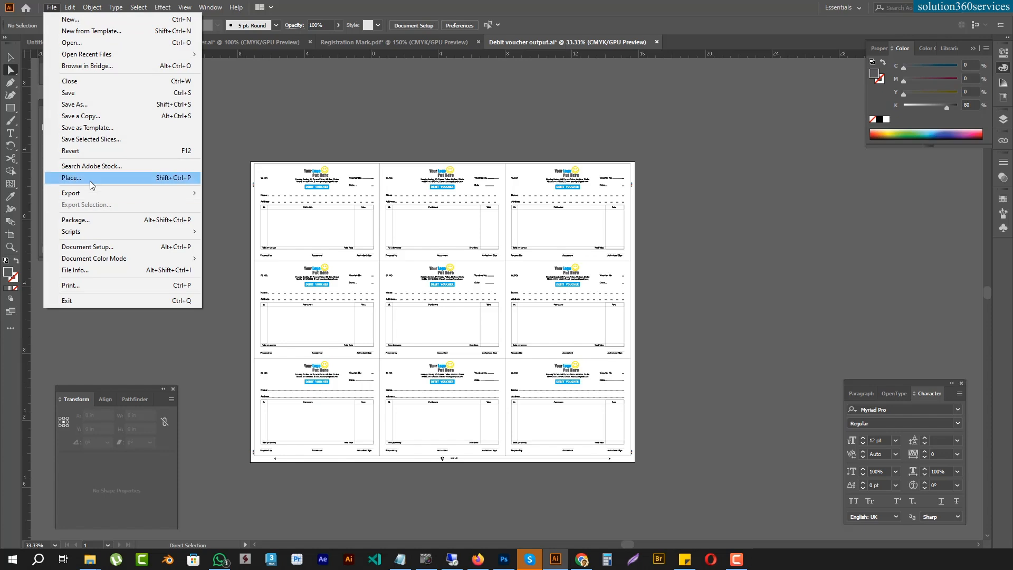
click(76, 104)
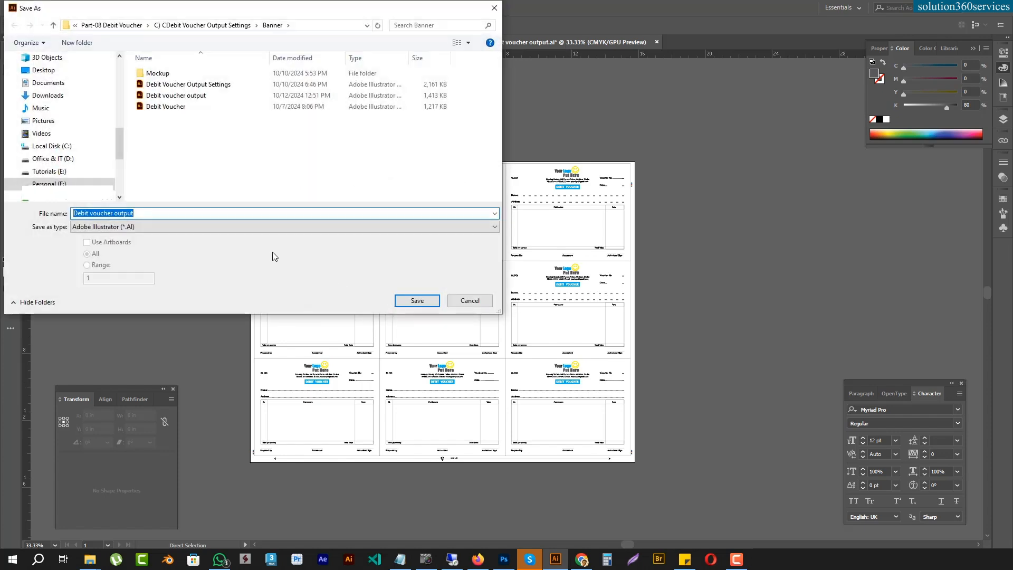
click(201, 227)
click(199, 236)
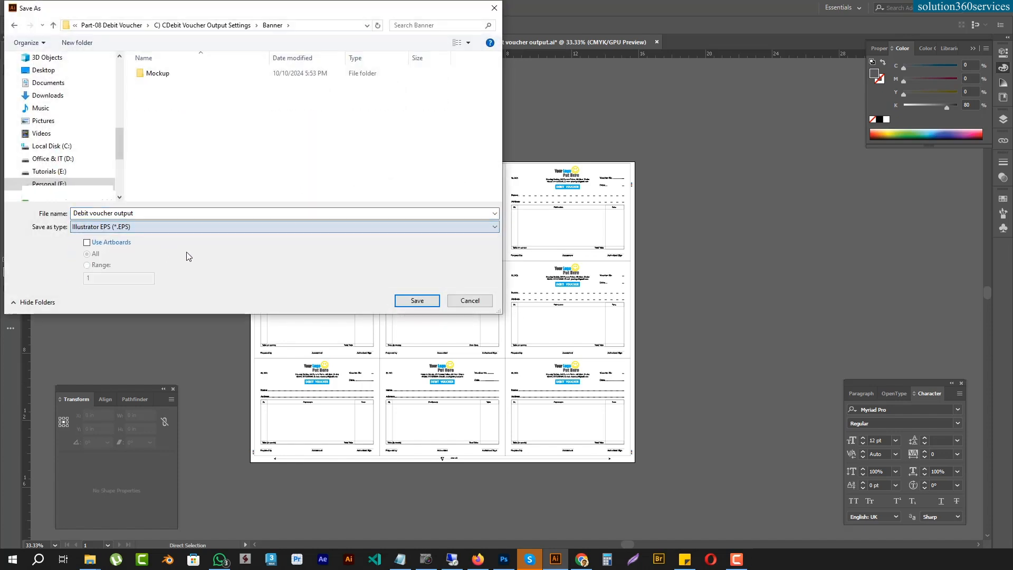
click(417, 301)
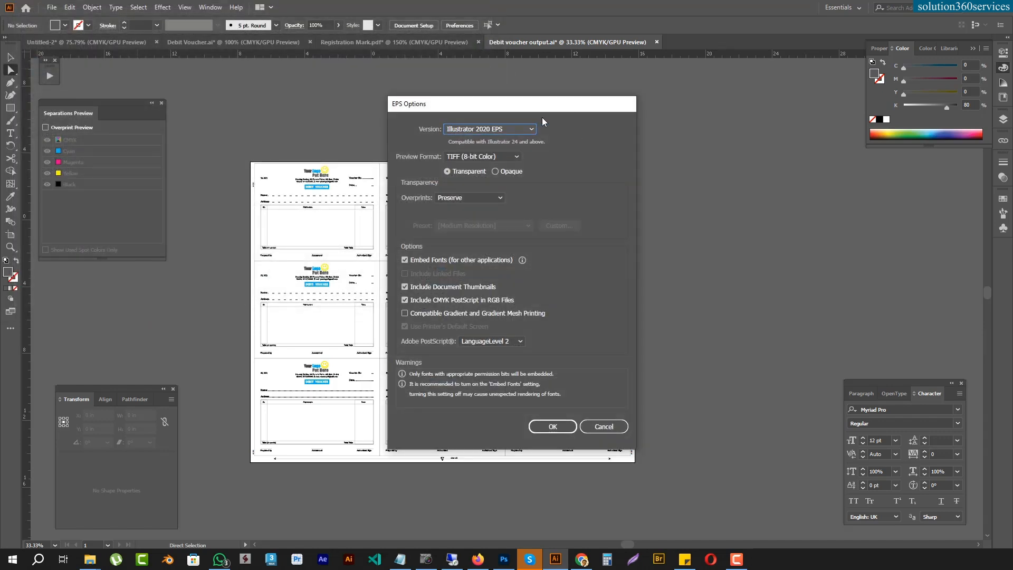
click(499, 342)
click(518, 363)
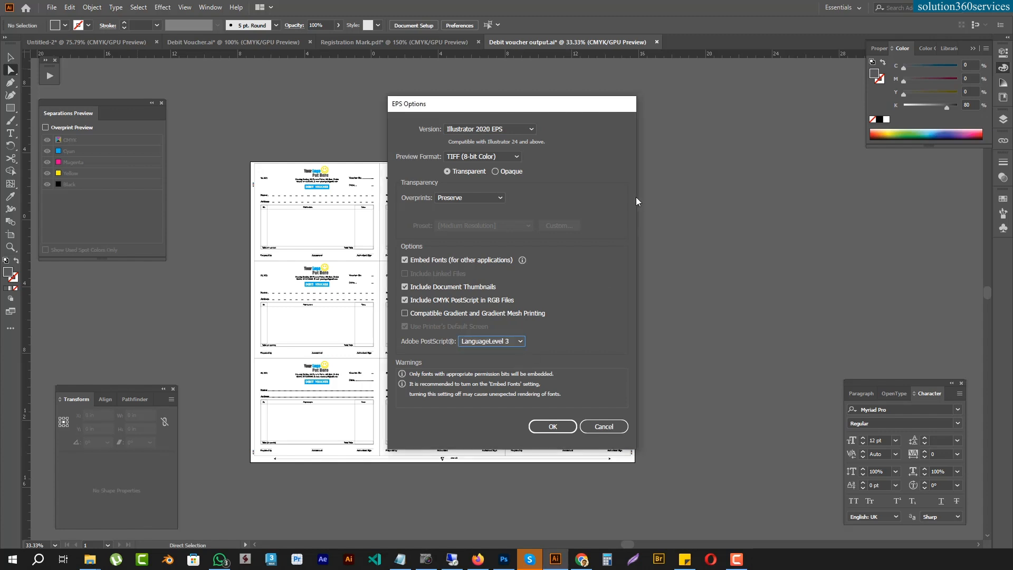
click(553, 427)
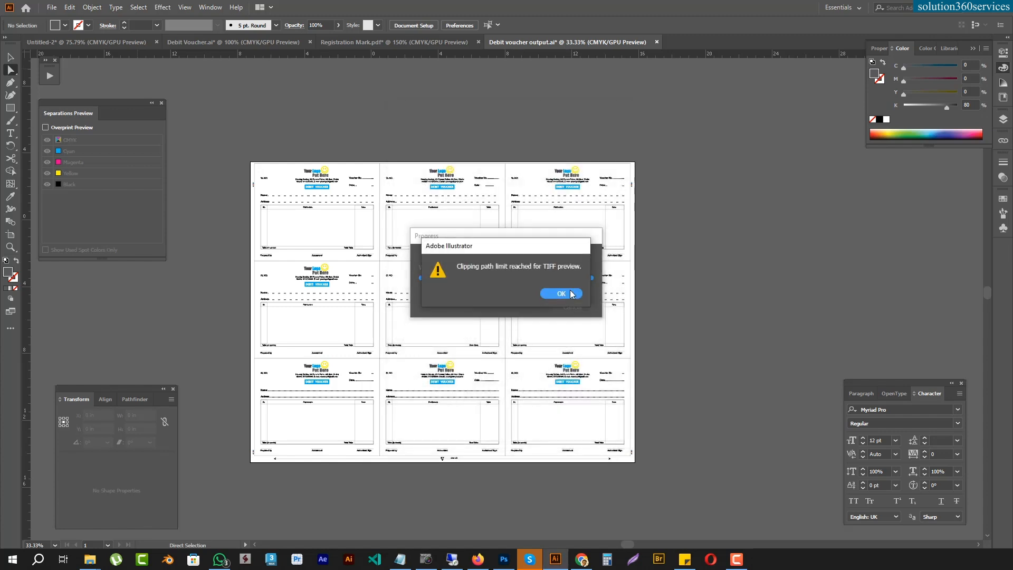
click(572, 293)
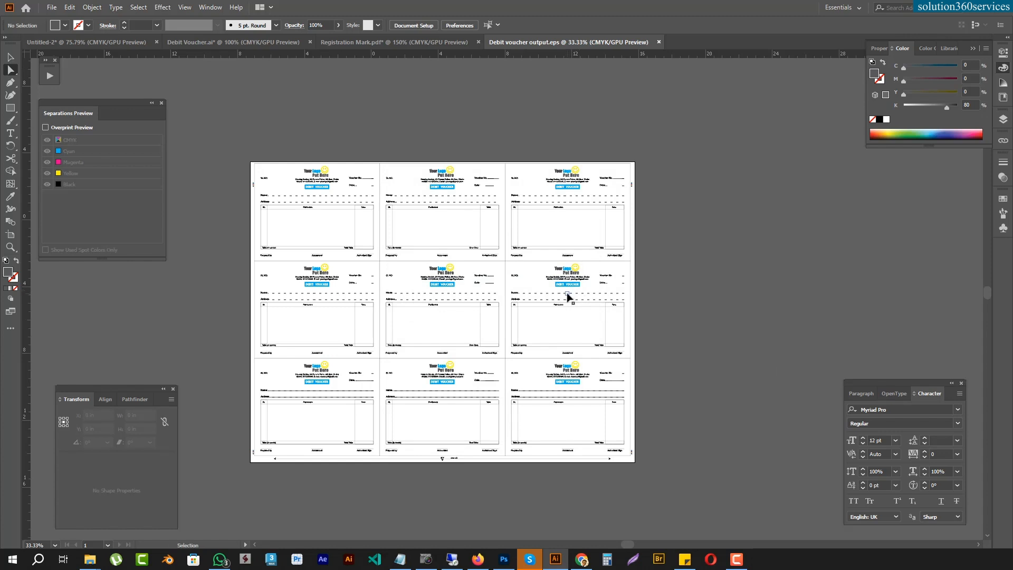
Step: Close the Debit voucher output.eps and Registration Mark.pdf documents
key(ctrl+w)
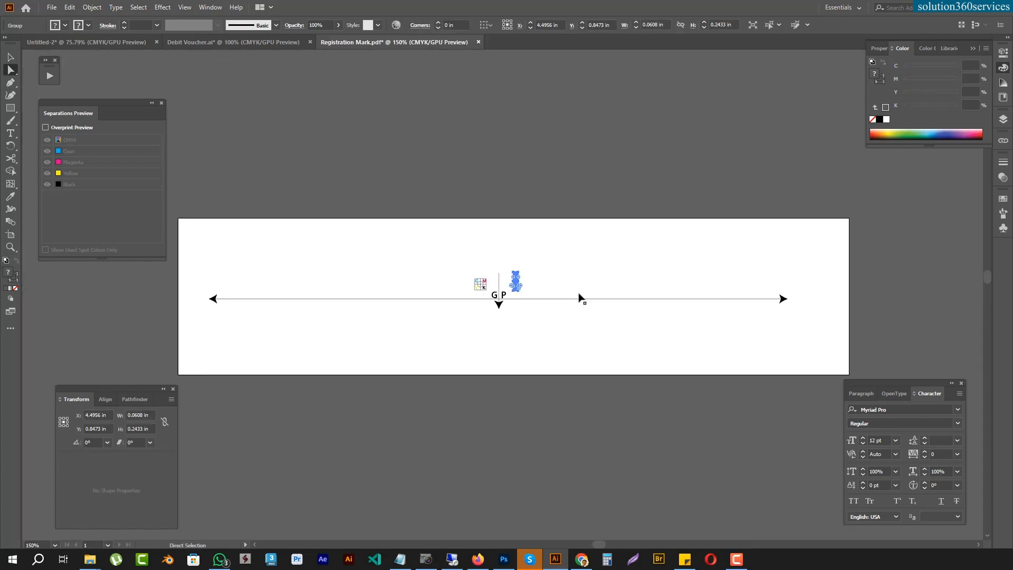
key(ctrl+w)
click(565, 294)
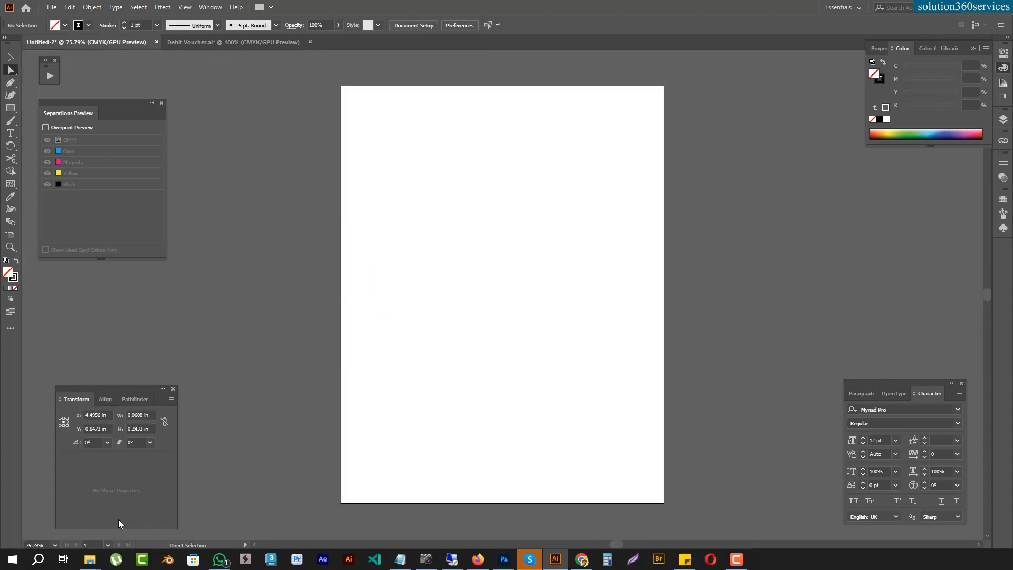
Step: Switch to File Explorer and check the Banner folder for the saved Debit voucher output EPS file
mouse_move(96, 563)
click(423, 514)
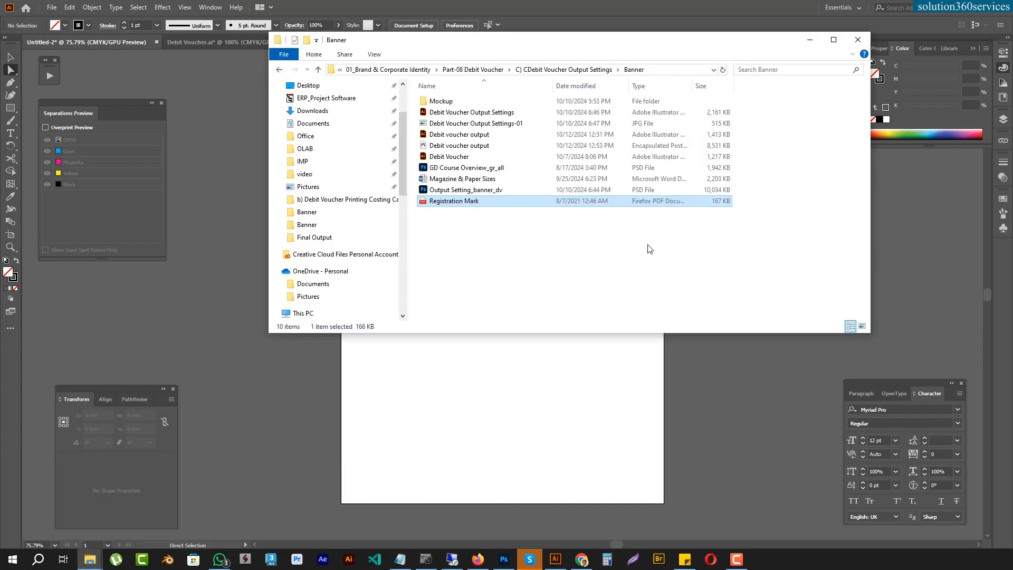
click(511, 255)
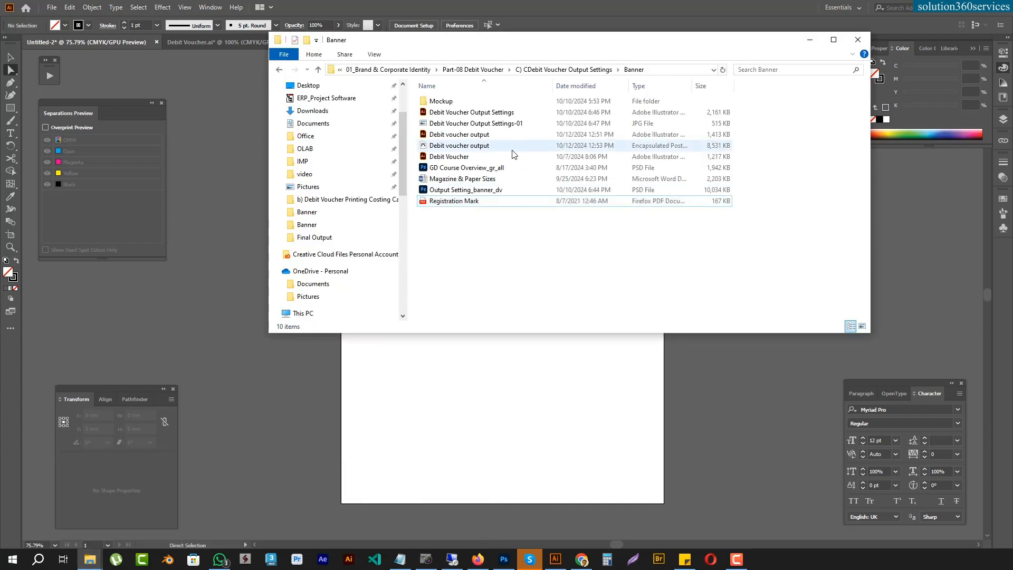
Step: Open Debit voucher output.eps in Photoshop and add a white-filled layer beneath the voucher artwork
drag(512, 150, 443, 49)
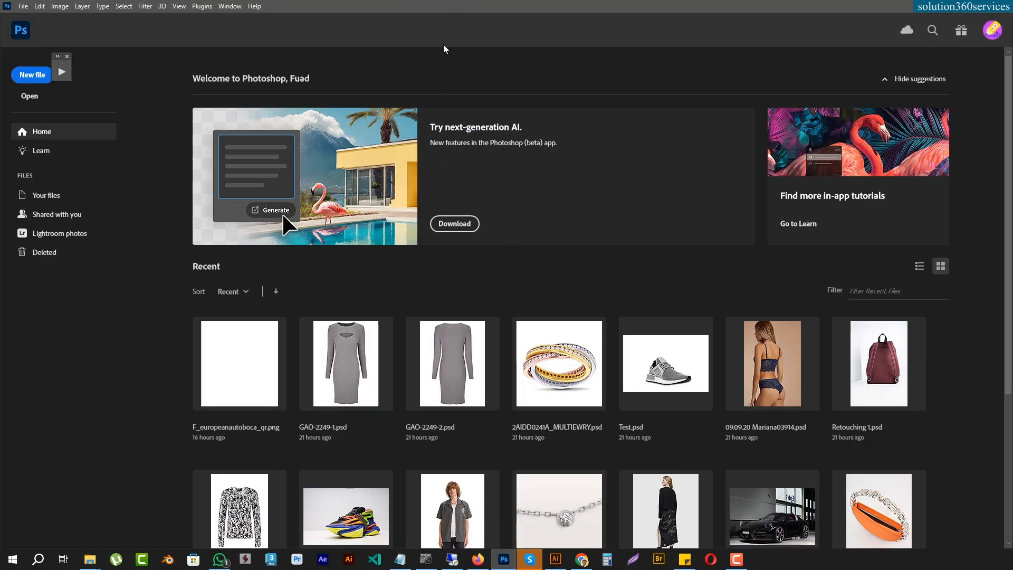
key(Return)
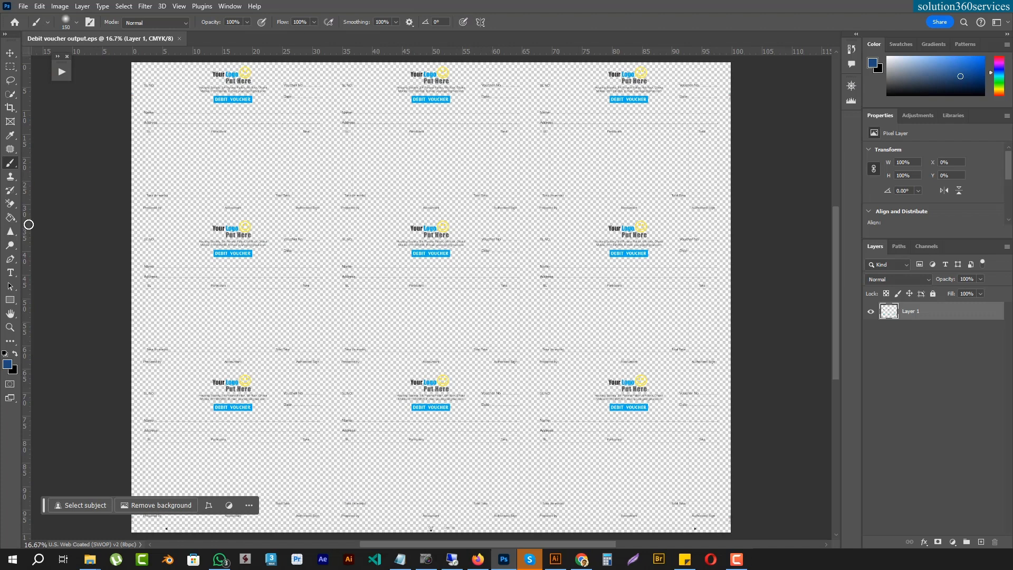
key(ctrl+shift+n)
key(Return)
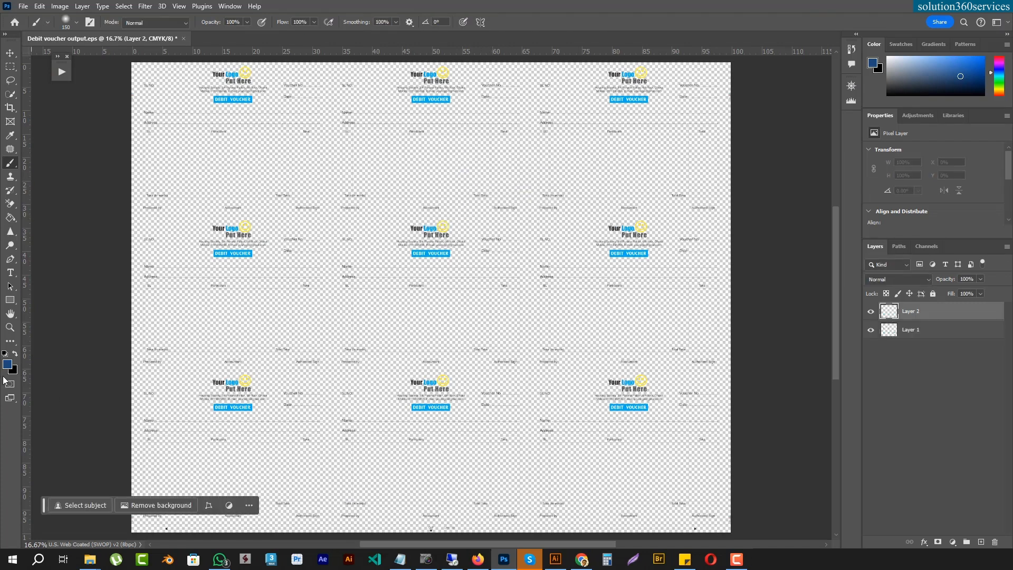
click(14, 370)
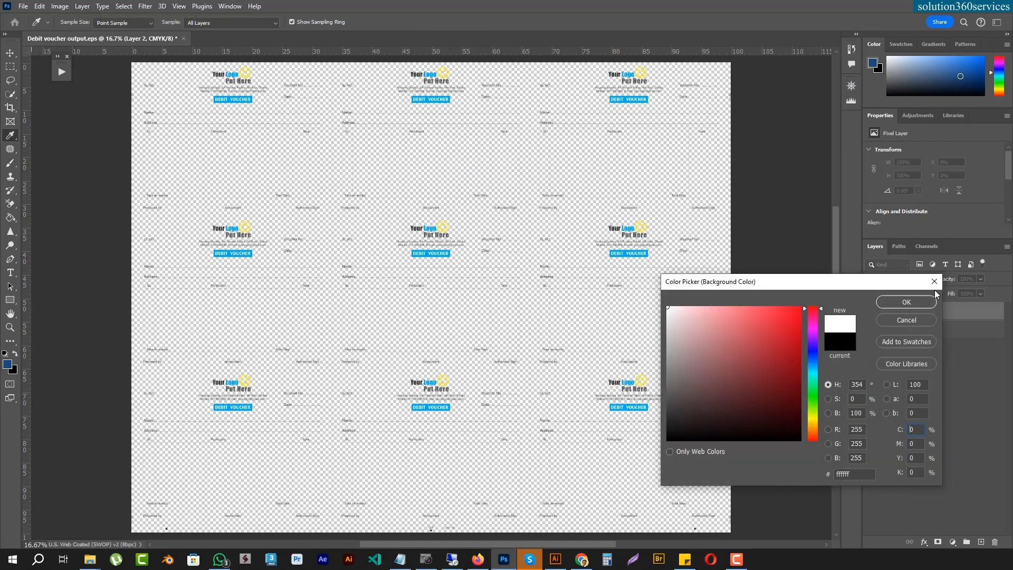
click(906, 302)
key(alt+BackSpace)
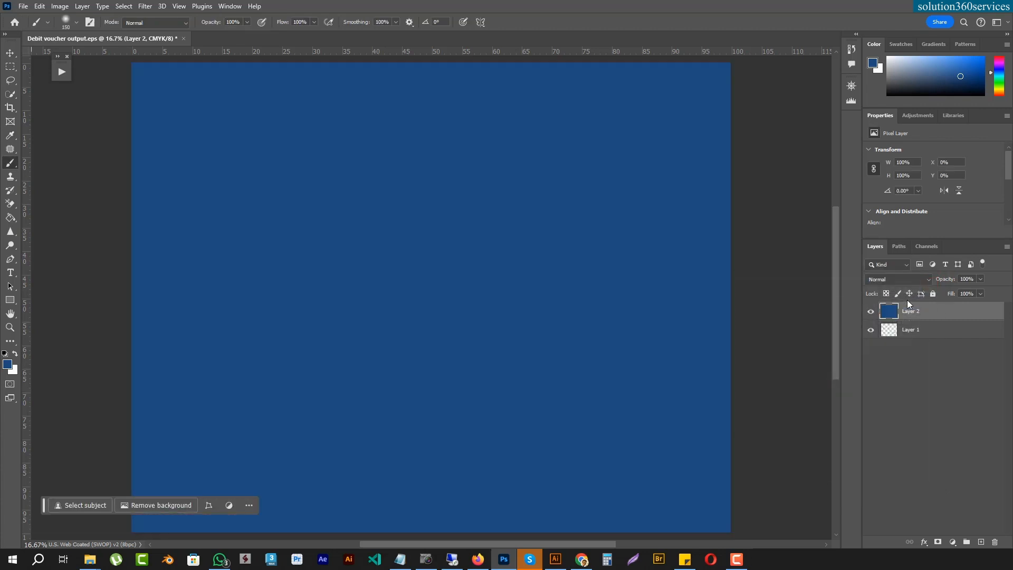
key(ctrl+BackSpace)
key(ctrl+bracketleft)
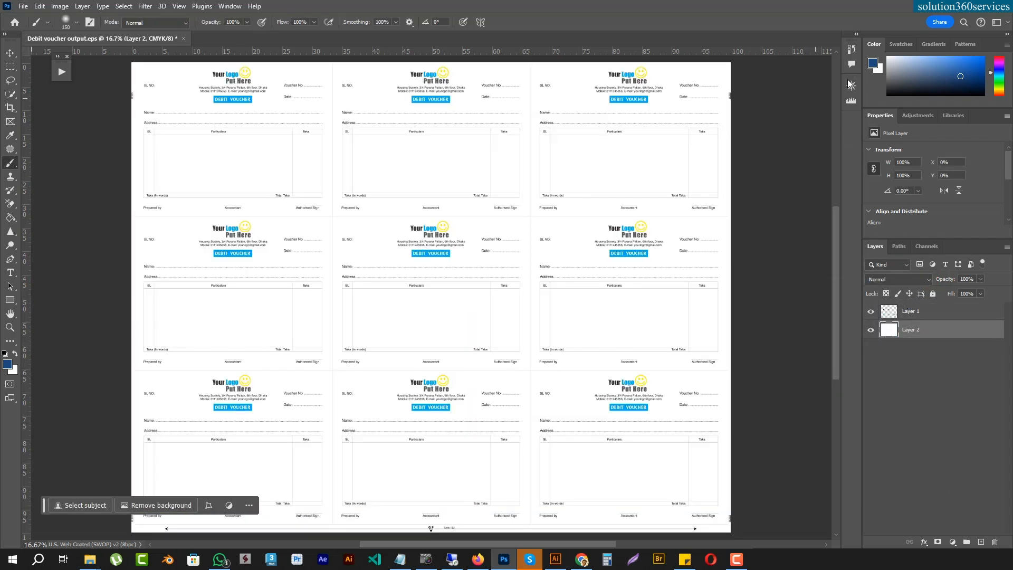
Step: Show only the Cyan channel of the voucher sheet
click(927, 247)
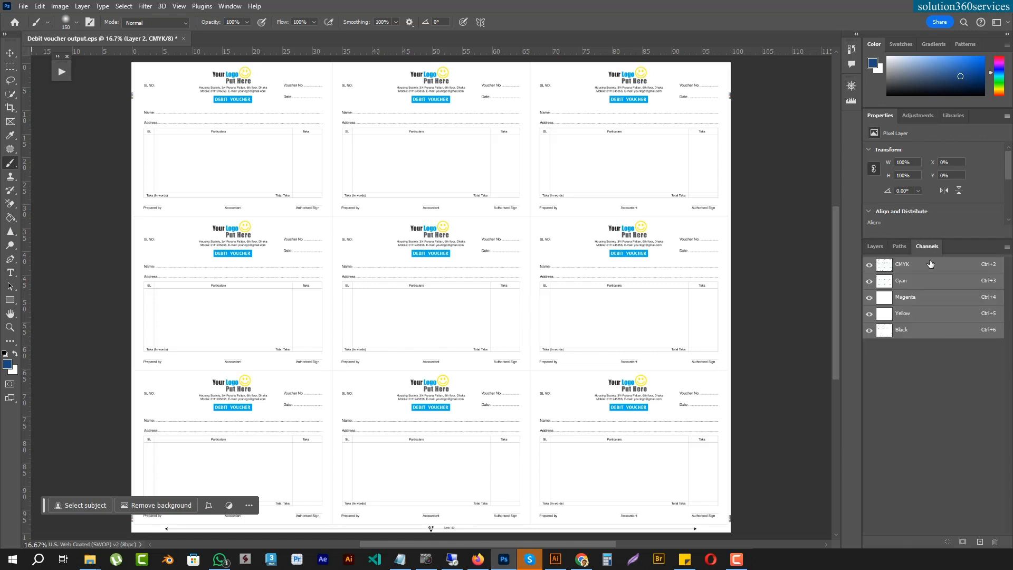
click(923, 286)
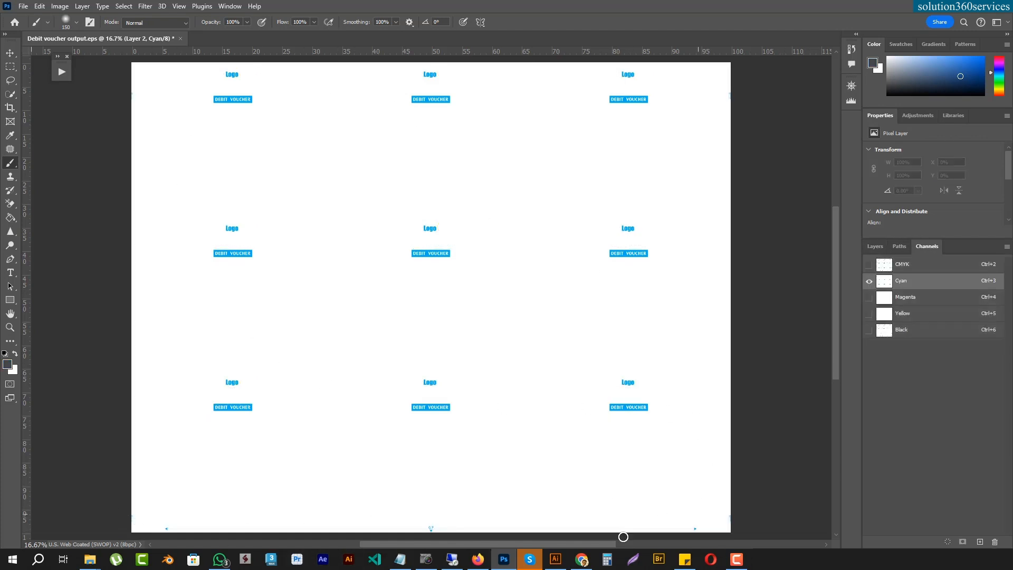
Step: Switch to Illustrator, reopen Debit voucher output.eps and preview only its Cyan separation with Overprint Preview on
click(555, 560)
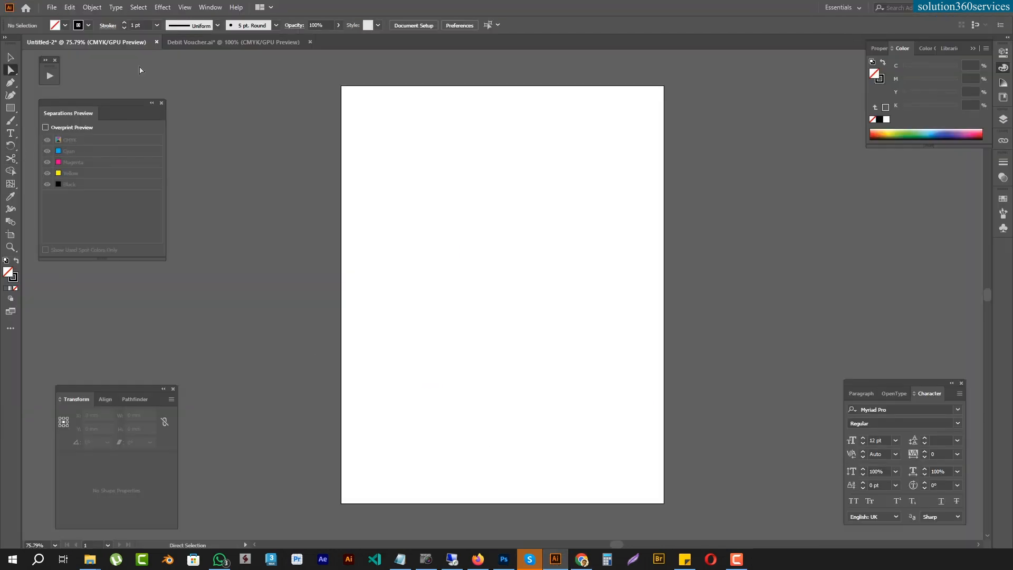
click(48, 7)
mouse_move(99, 54)
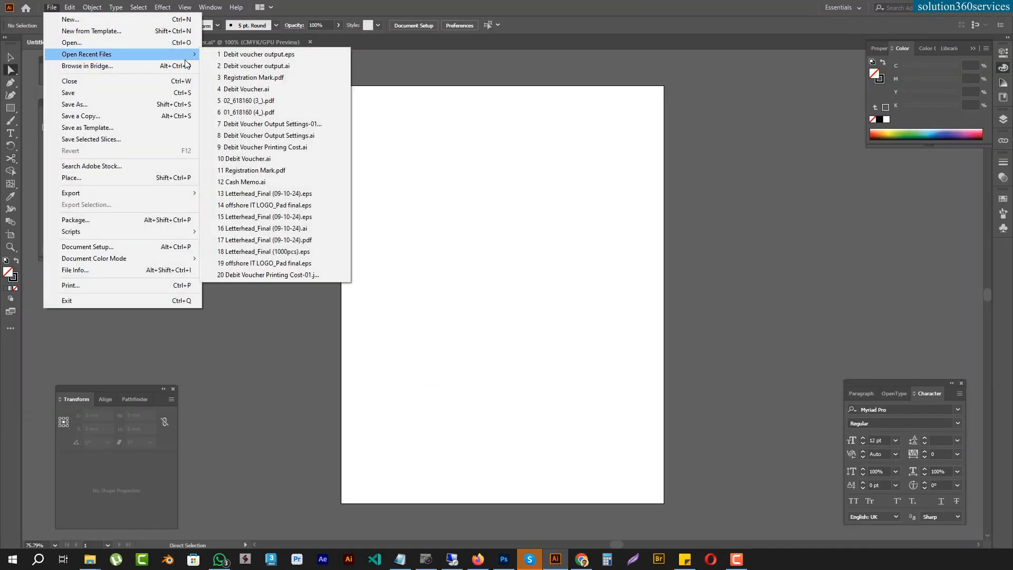
click(315, 55)
click(68, 128)
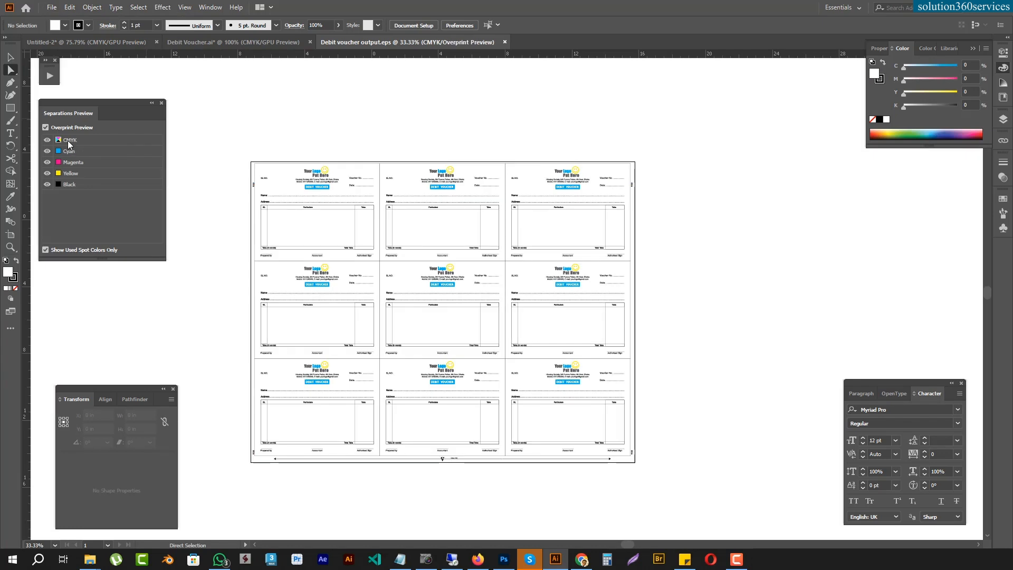
click(44, 151)
click(46, 183)
click(47, 150)
click(47, 173)
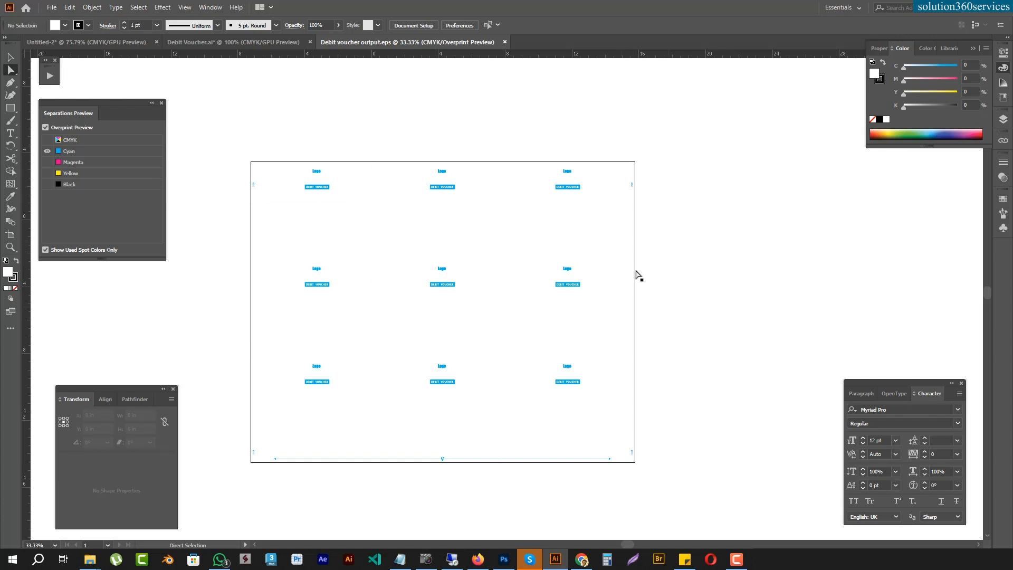
Step: Switch to Photoshop and examine the sheet's Magenta and Yellow channels, ending with Yellow and Black shown together
click(504, 560)
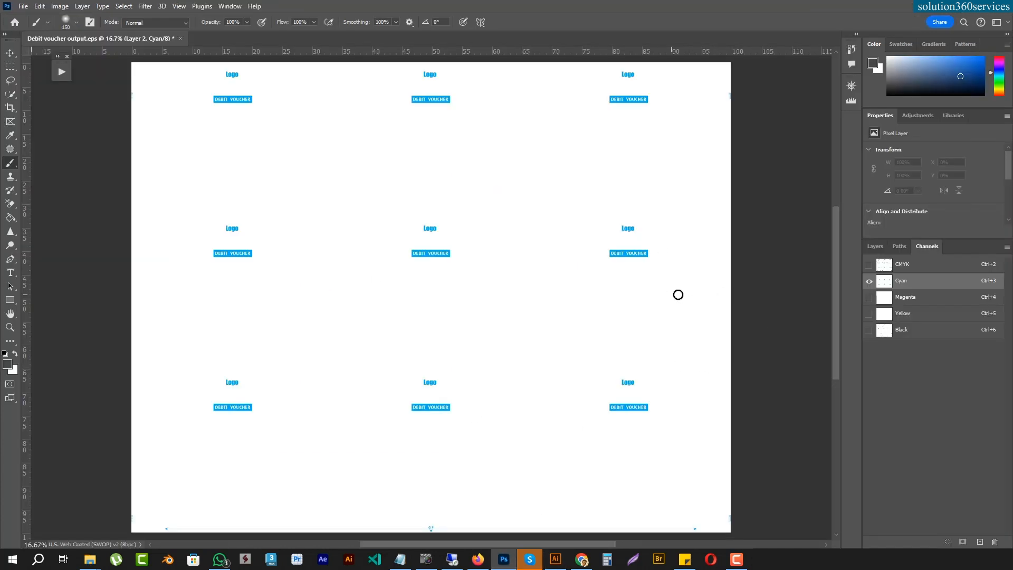
click(870, 297)
click(869, 280)
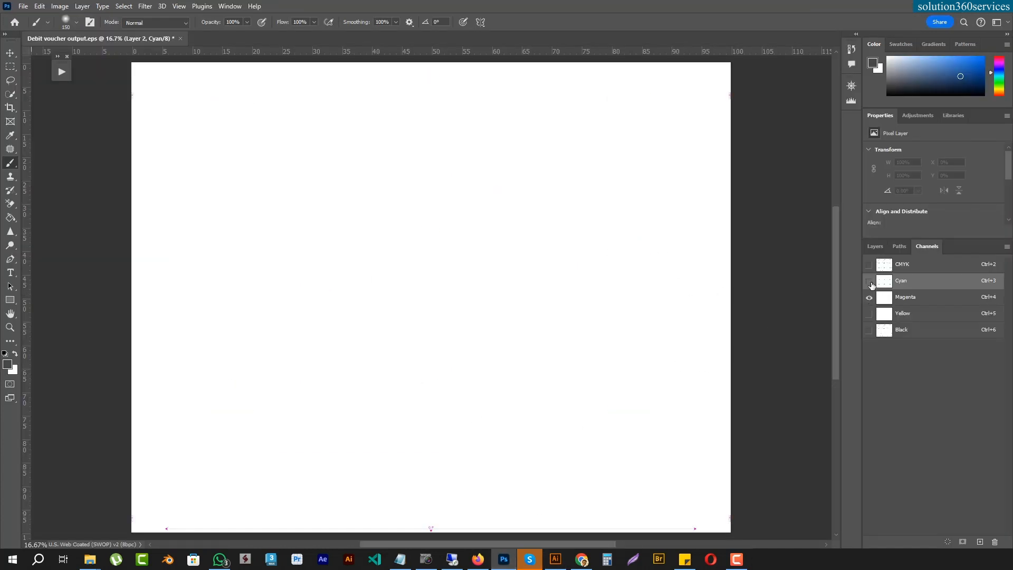
click(914, 303)
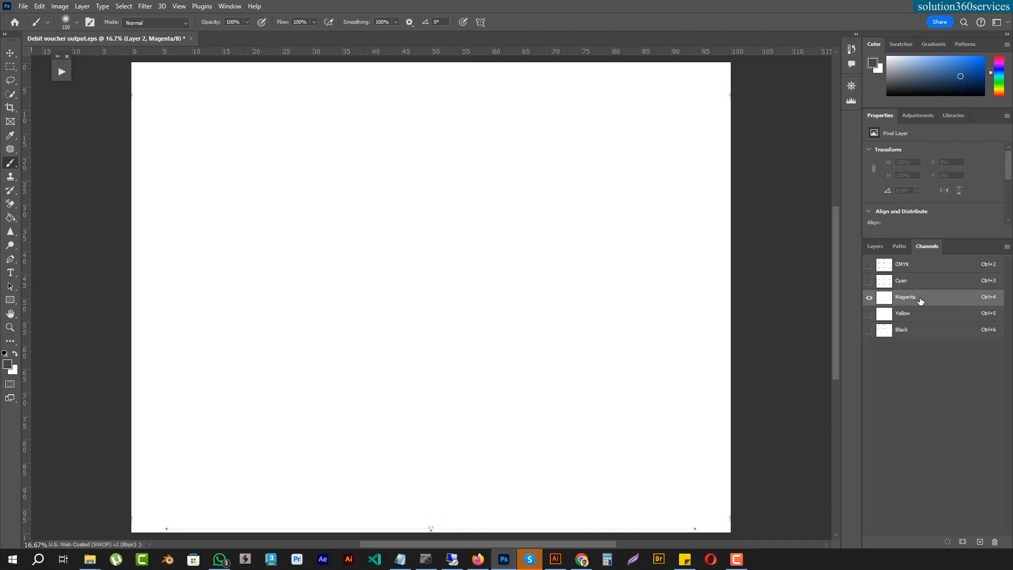
click(871, 313)
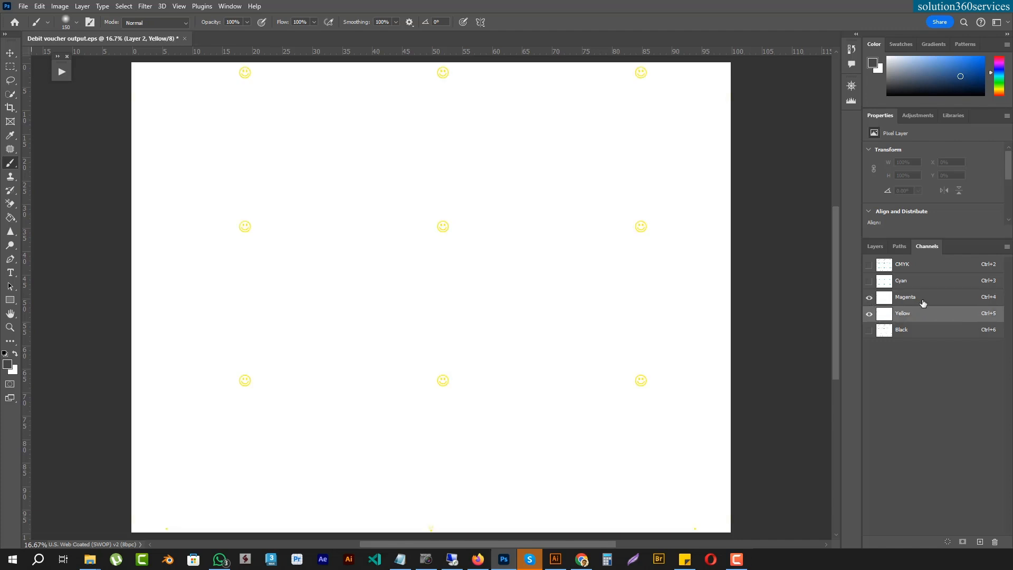
click(876, 332)
click(870, 315)
click(869, 314)
click(870, 298)
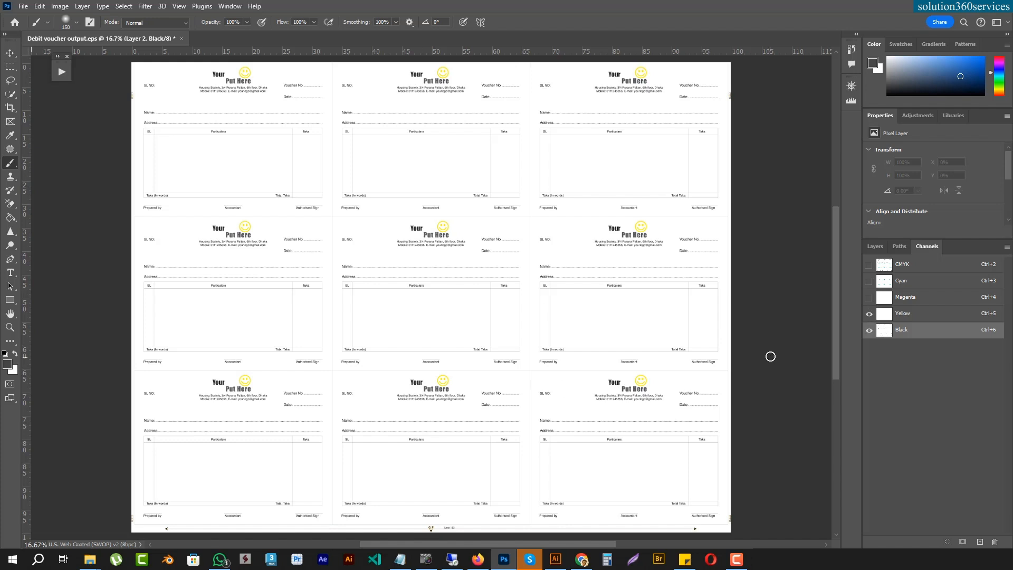
Step: Isolate the sheet's Magenta channel and follow it with the Cyan channel alone
click(867, 266)
click(870, 279)
click(870, 314)
click(870, 330)
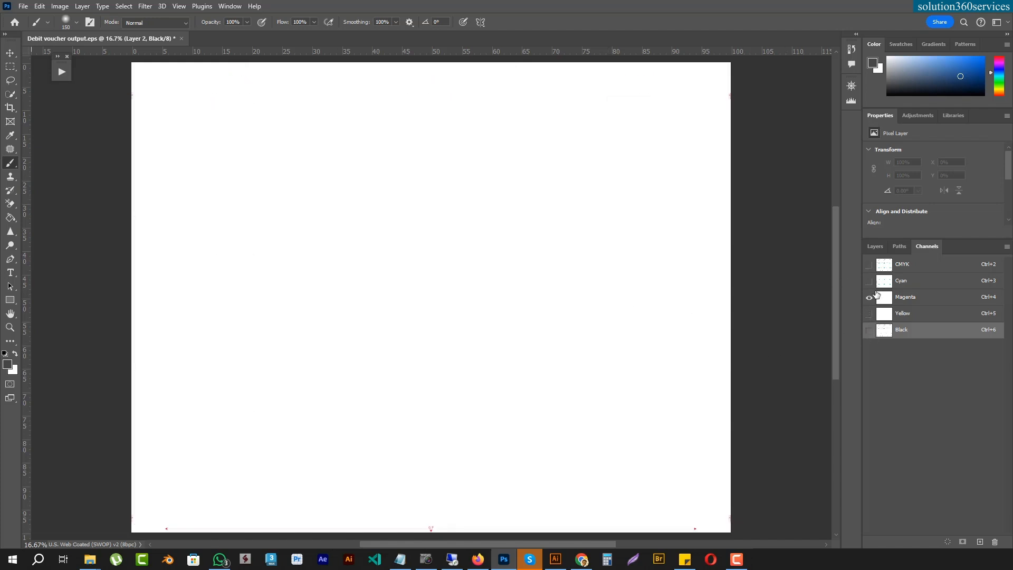
click(870, 282)
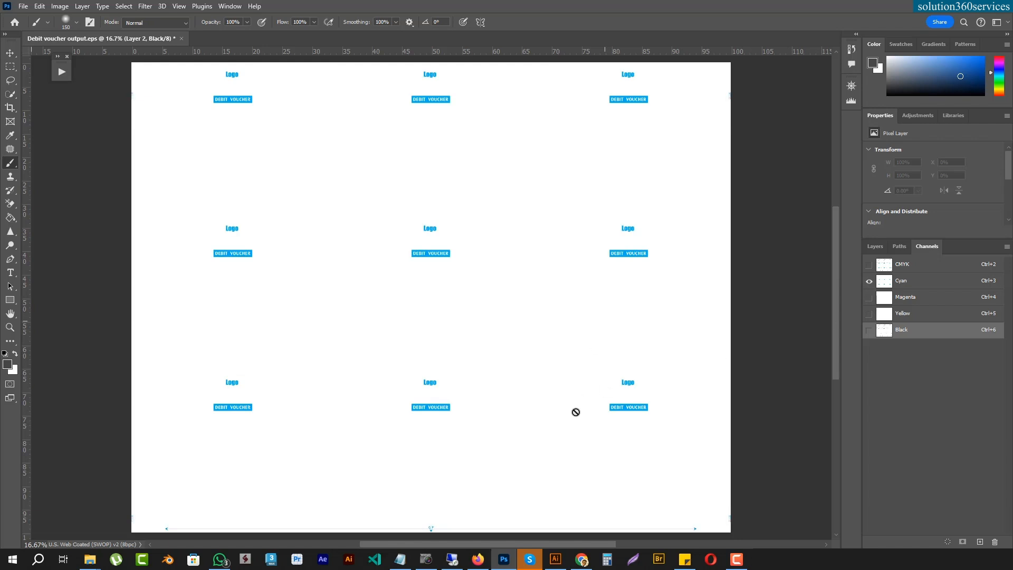
Step: Switch to Illustrator and show all CMYK separations of the voucher sheet again
click(555, 560)
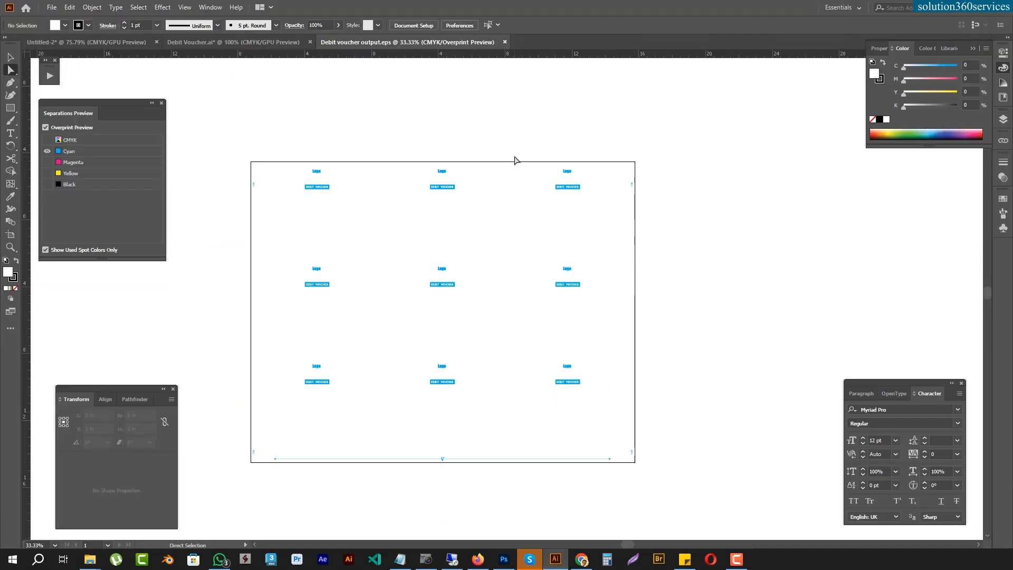
click(47, 140)
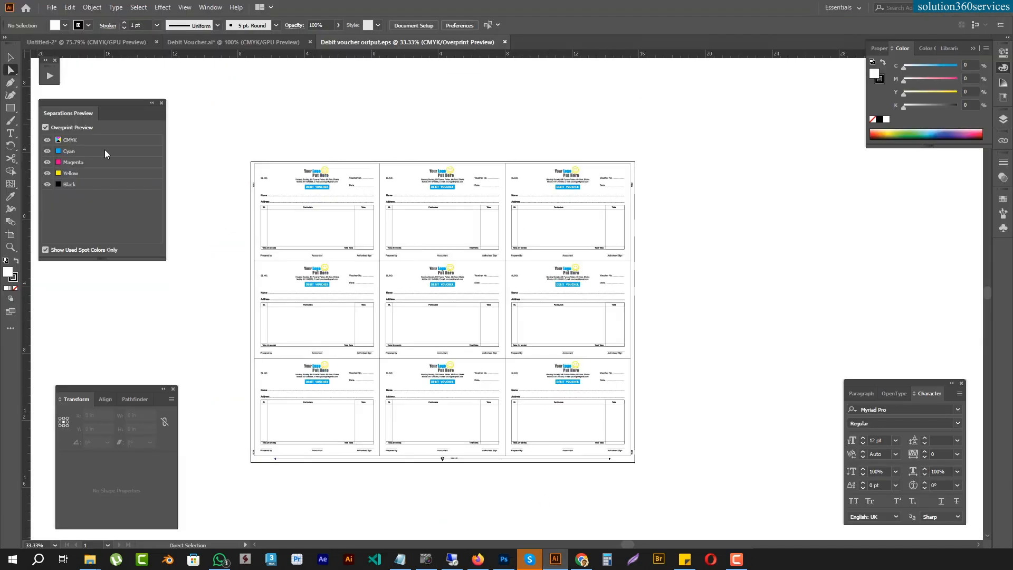
click(381, 445)
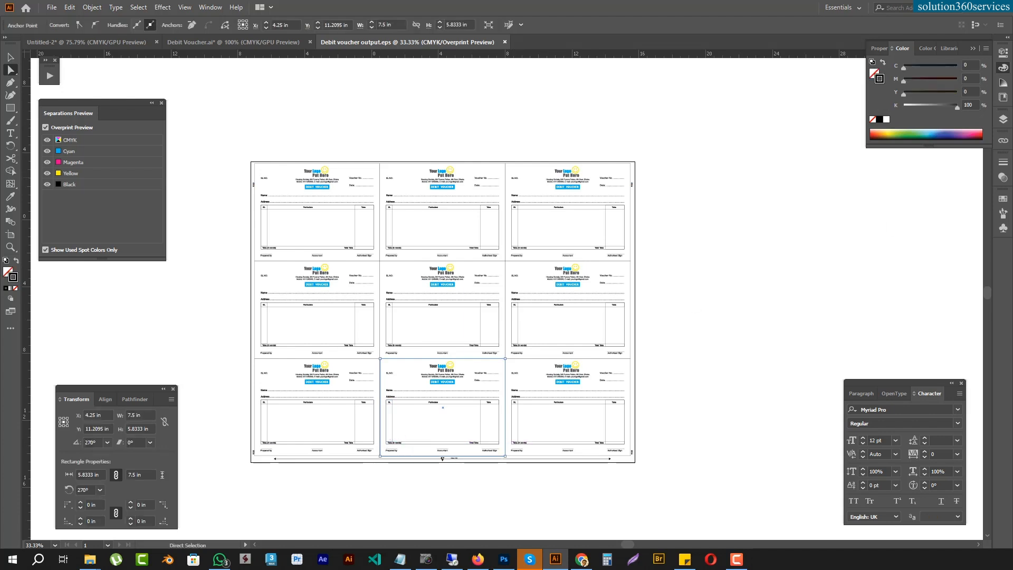
click(844, 203)
drag(432, 136, 525, 111)
drag(775, 286, 739, 307)
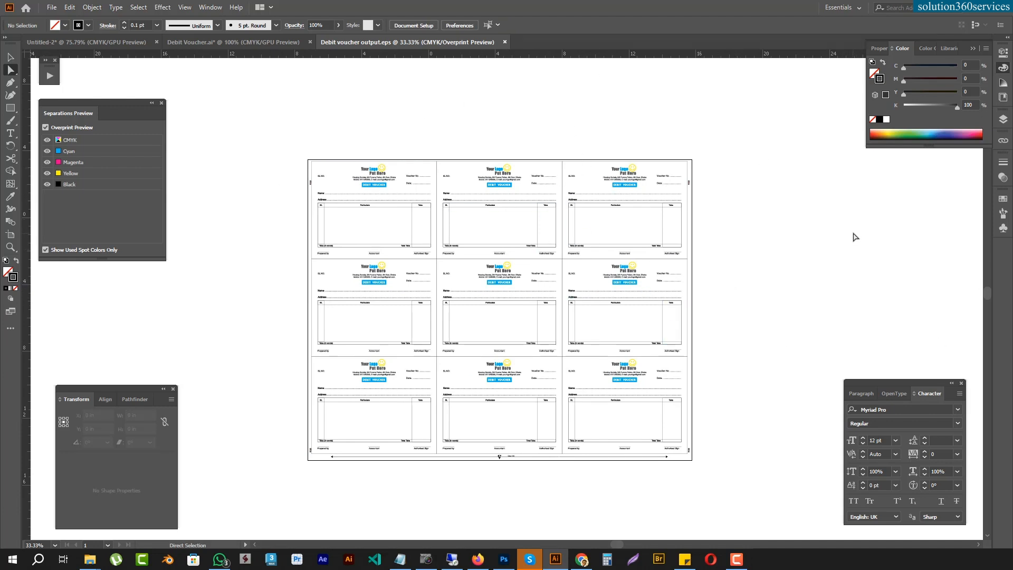
drag(278, 136, 769, 524)
Step: Switch to Firefox and view the Graphic Design Professional Course page
click(478, 559)
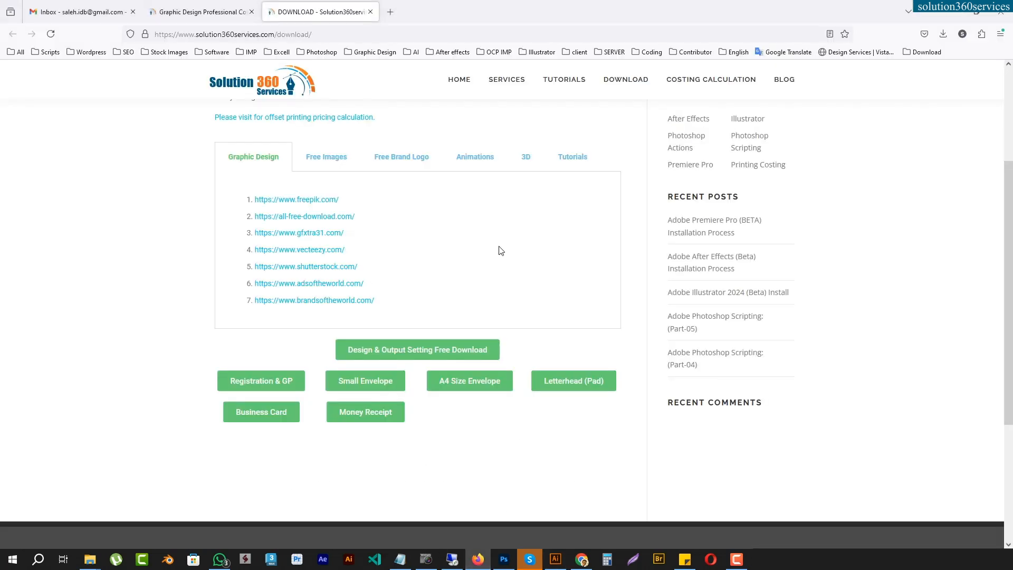
click(192, 13)
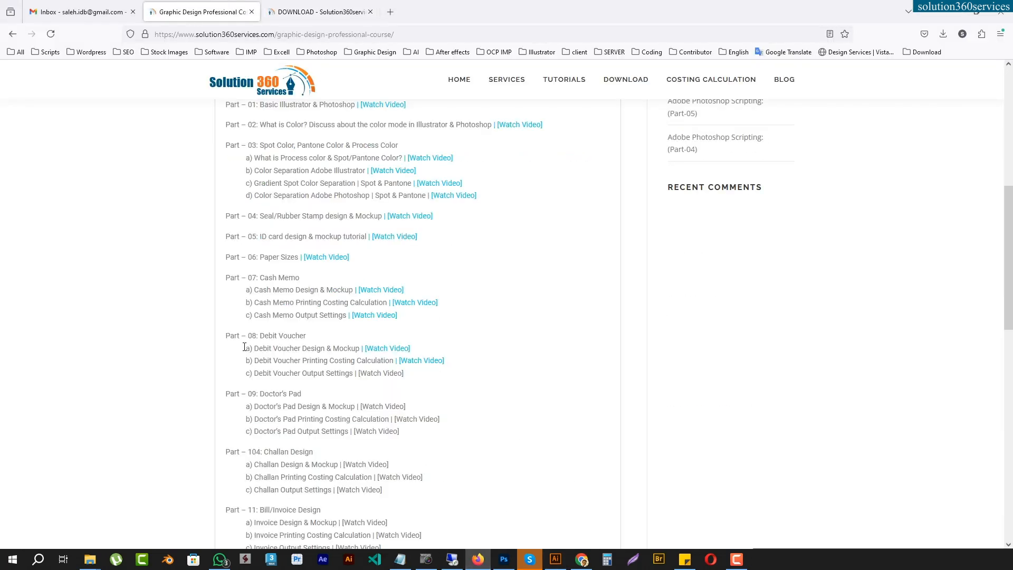